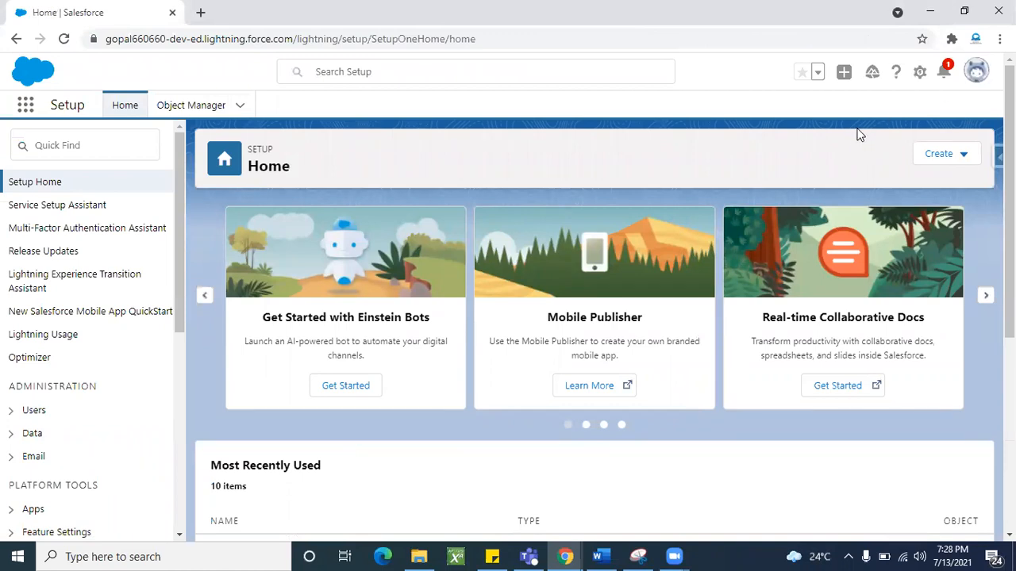
- Switch to Salesforce Classic from the profile avatar menu, landing on Candidates Home
left_click(976, 71)
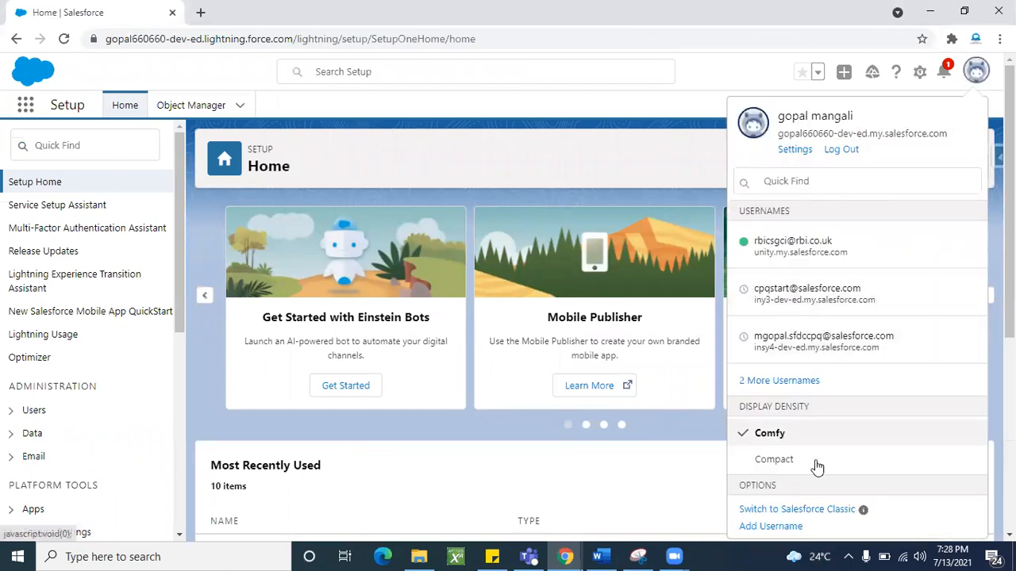
left_click(811, 515)
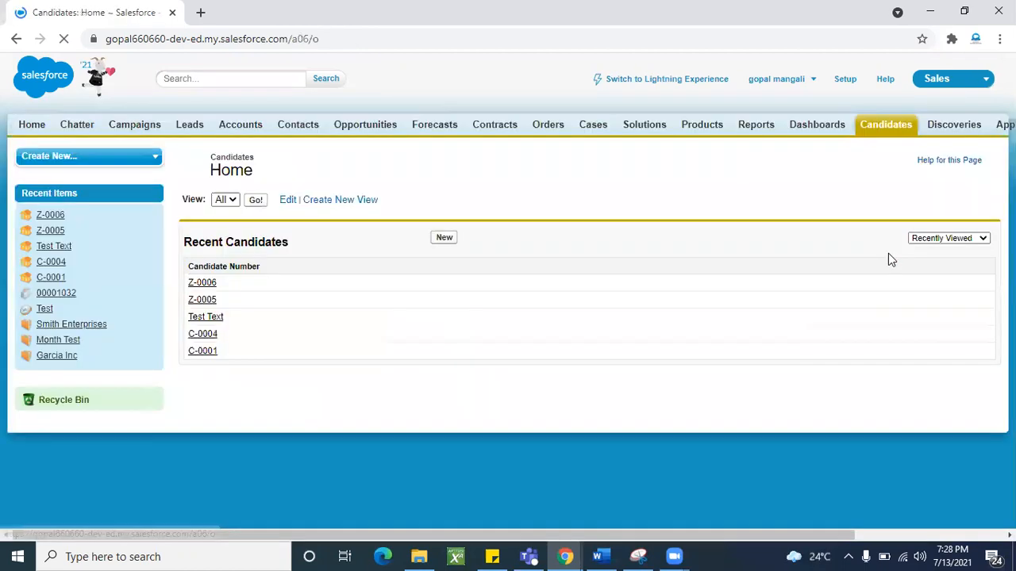
- Open candidate Z-0006 from Recent Candidates to view its Candidate Detail page
left_click(211, 287)
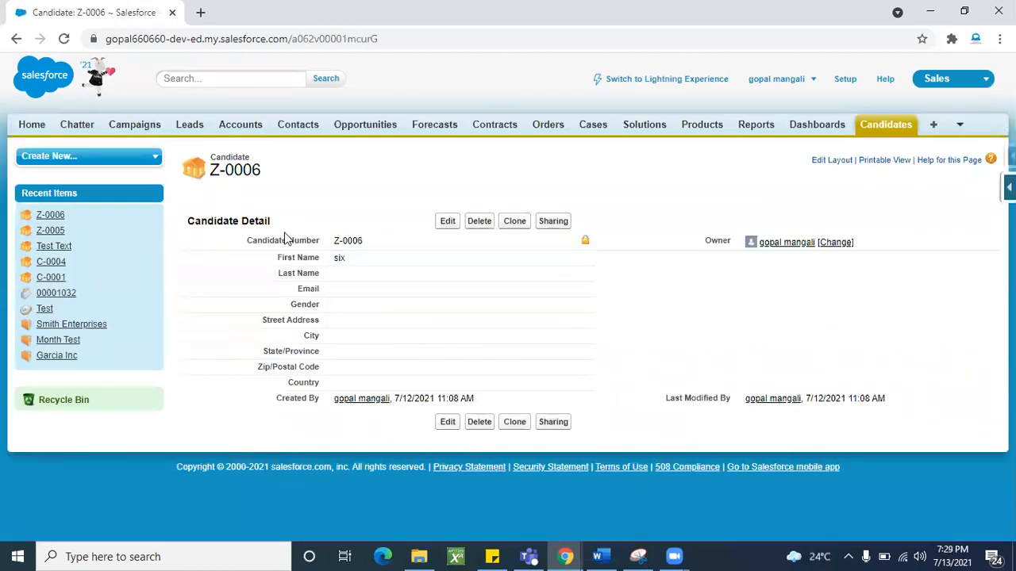
triple_click(238, 220)
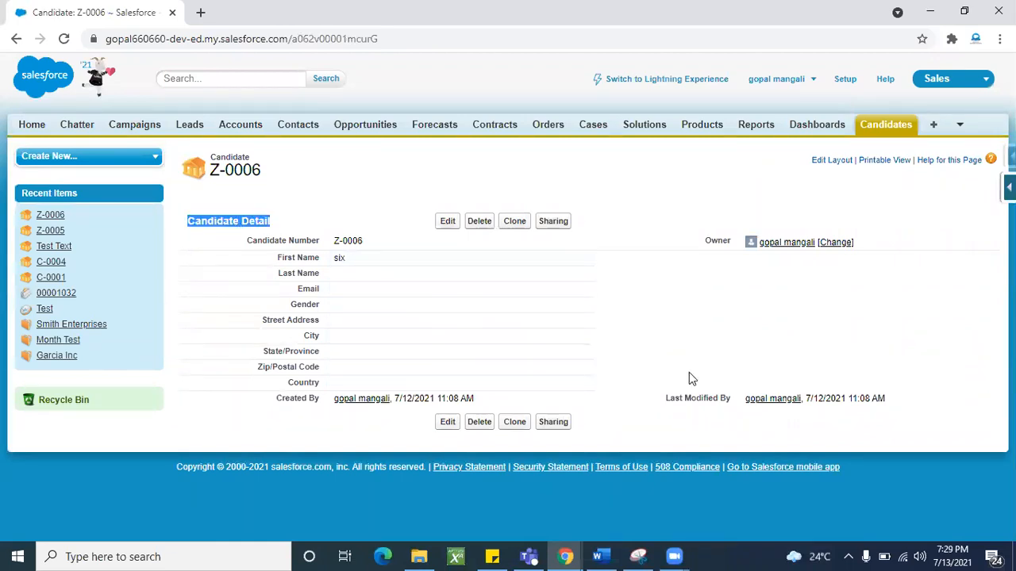
left_click(711, 369)
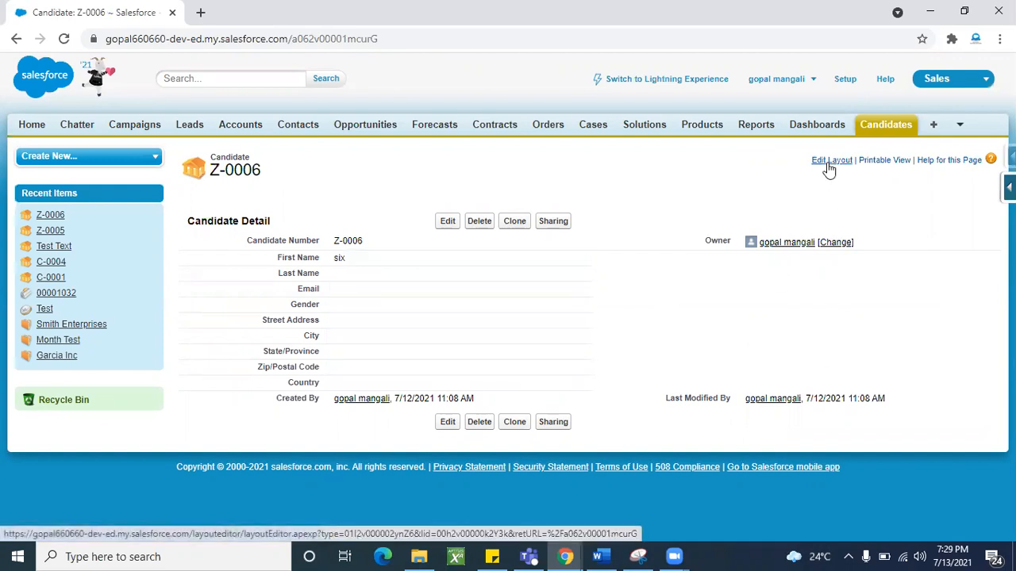
- Go to the Candidate object's fields via Quick Access and edit the Candidate Layout
left_click(1009, 188)
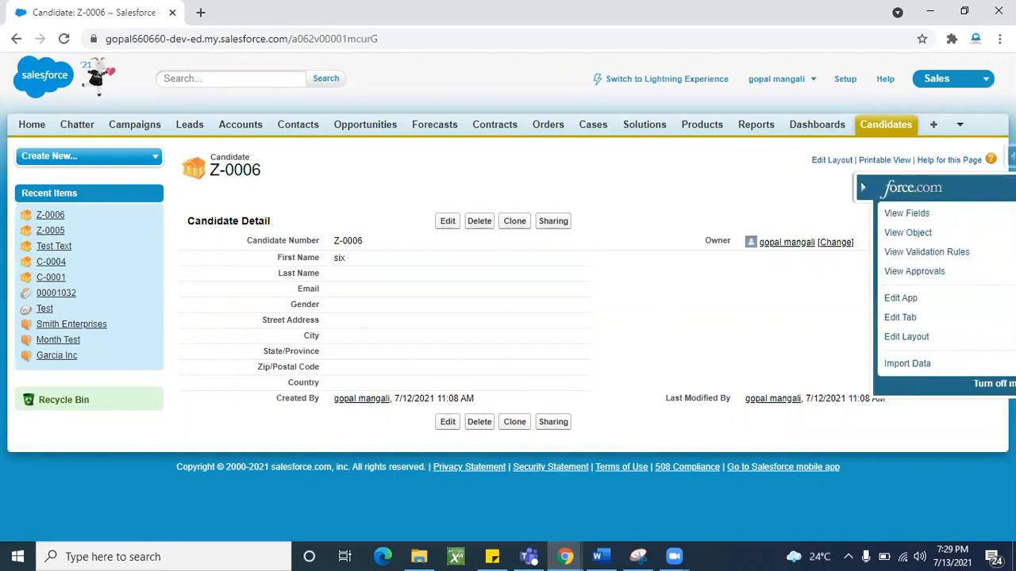
left_click(895, 215)
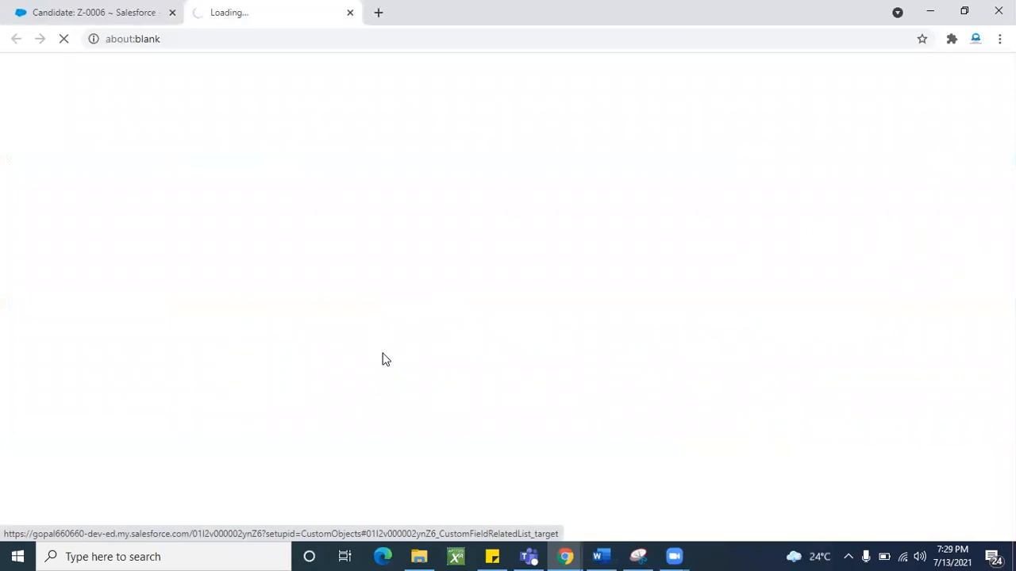
scroll(422, 412, "down", 15)
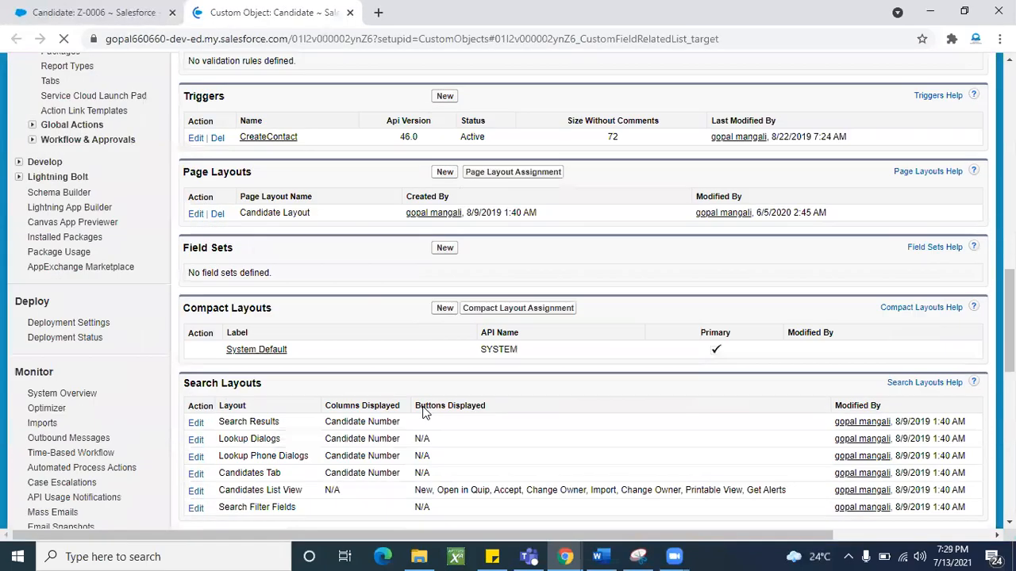
scroll(422, 411, "up", 3)
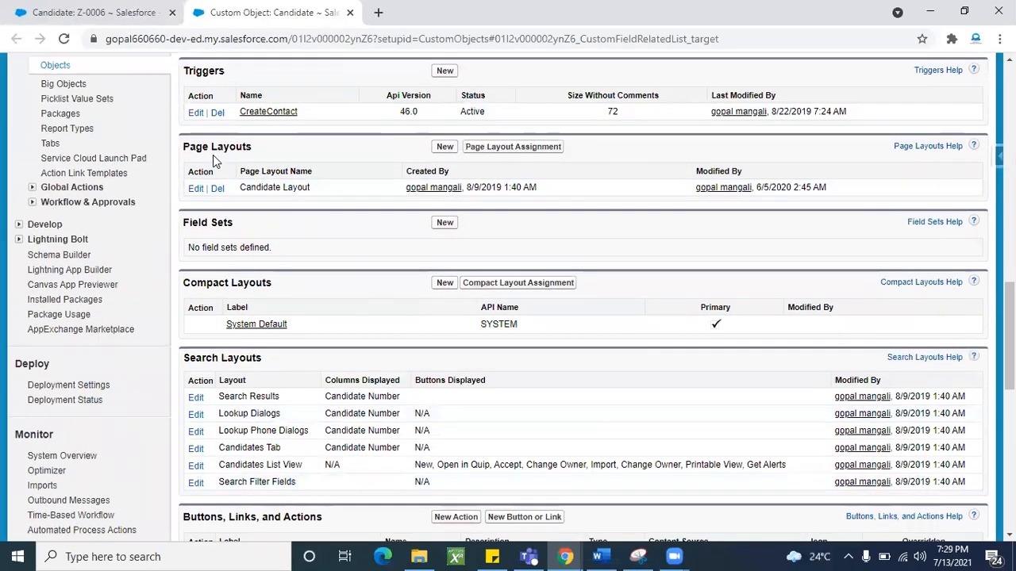
double_click(211, 149)
left_click(211, 189)
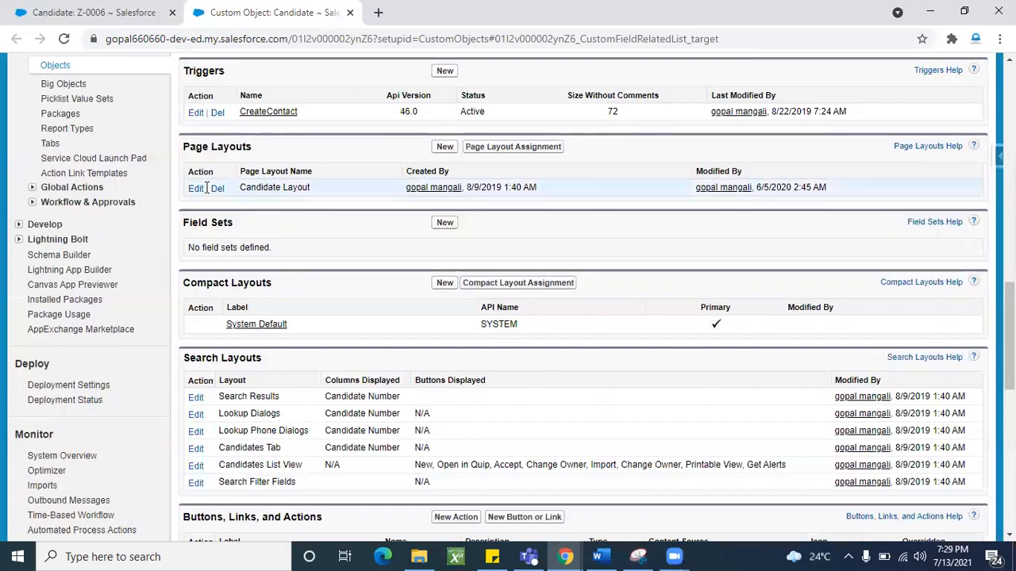
left_click(196, 189)
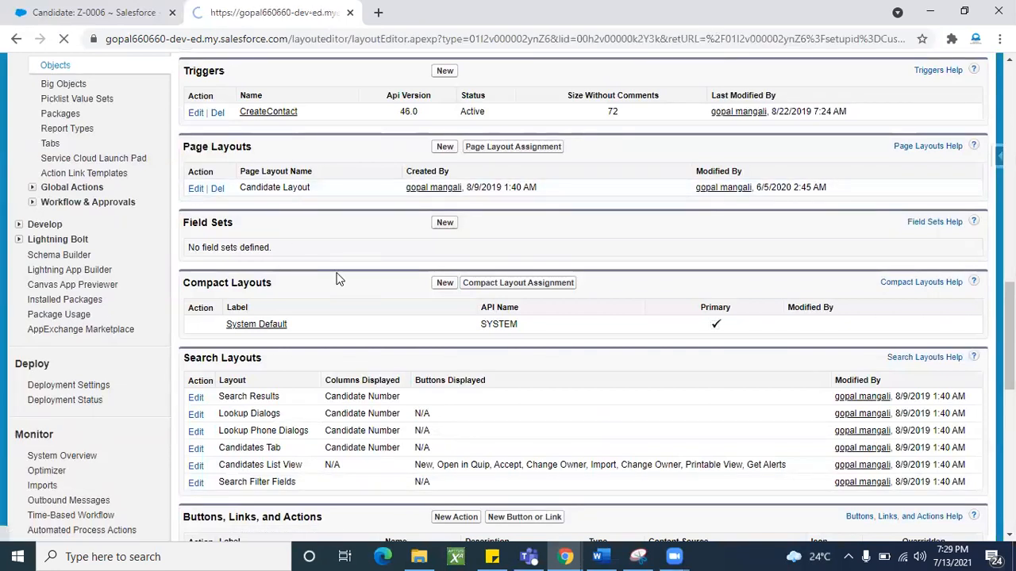
scroll(472, 365, "down", 3)
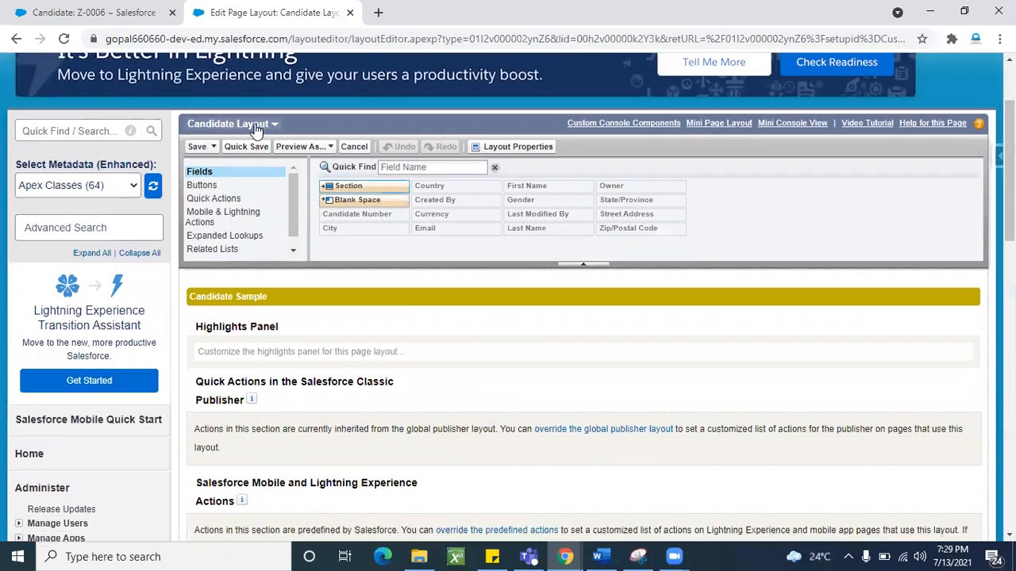
scroll(471, 392, "down", 3)
scroll(472, 391, "down", 2)
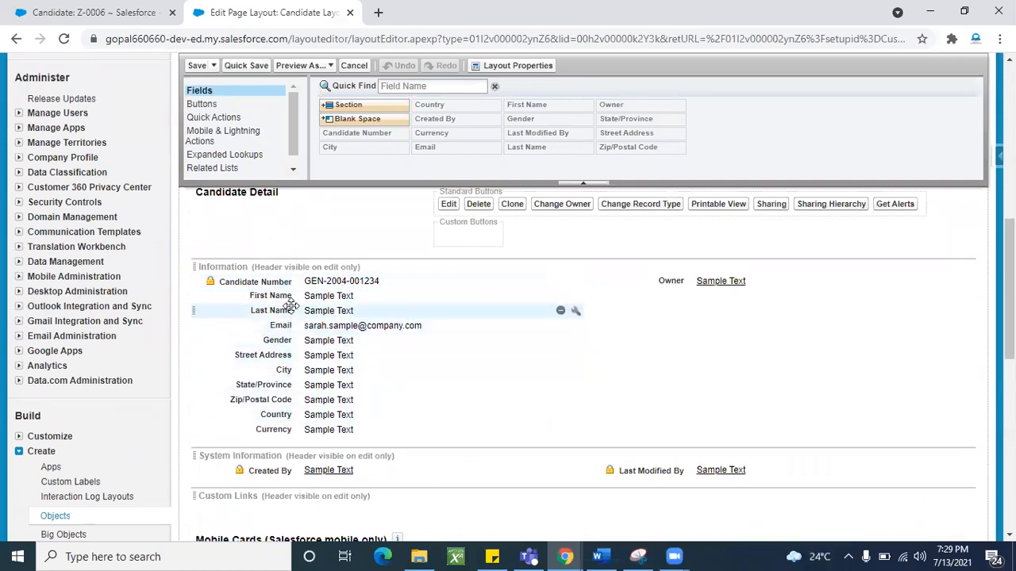
left_click(102, 18)
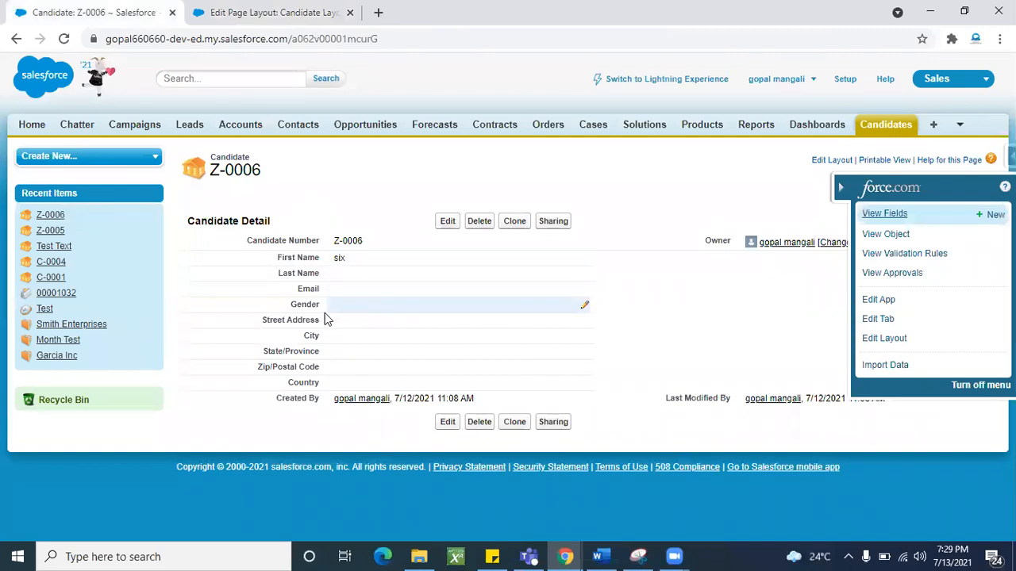
left_click(259, 17)
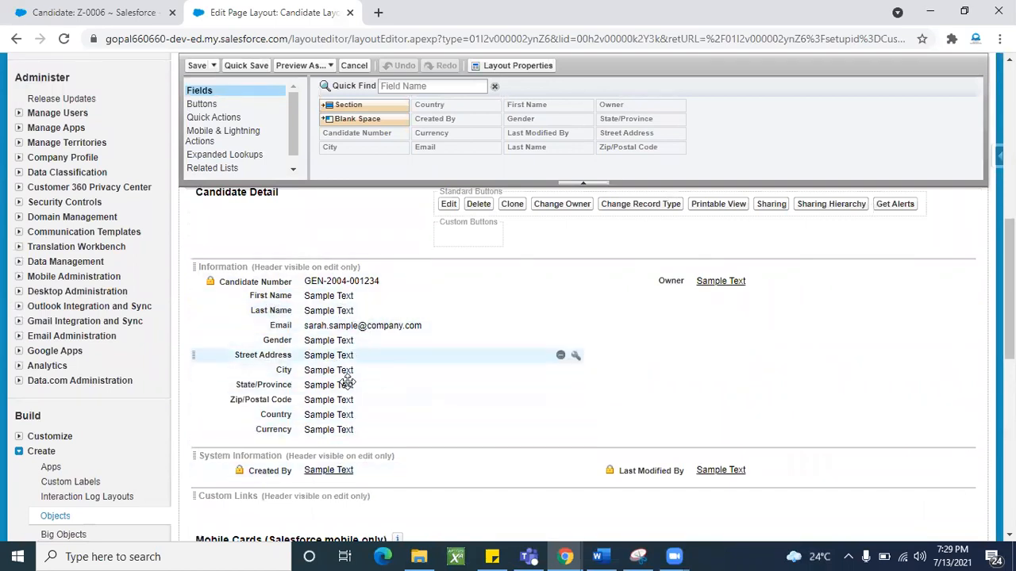
- Move Street Address, City, State/Province, Zip/Postal Code and Country into the right column under Owner
left_click_drag(341, 358, 699, 314)
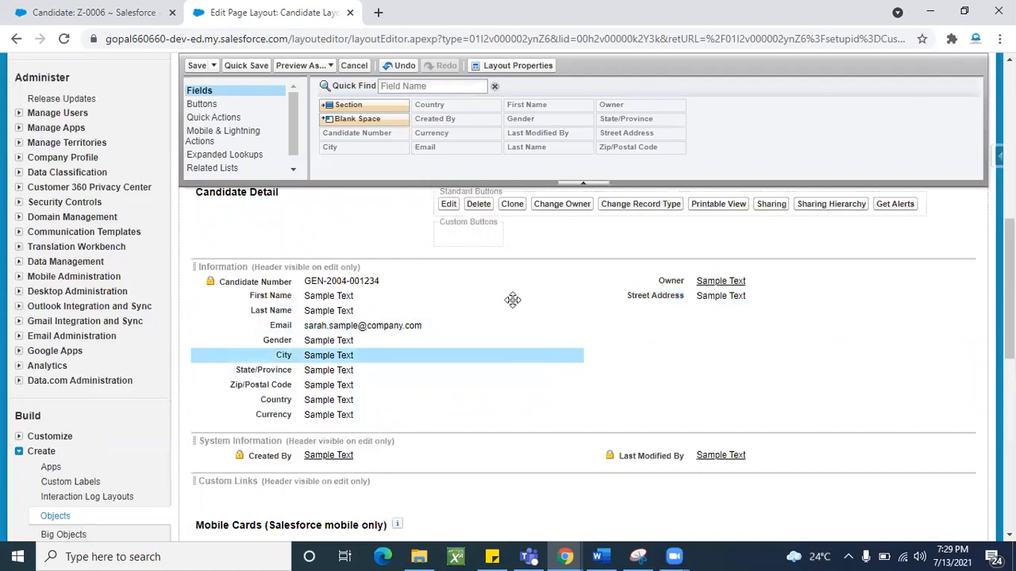
left_click_drag(324, 357, 680, 312)
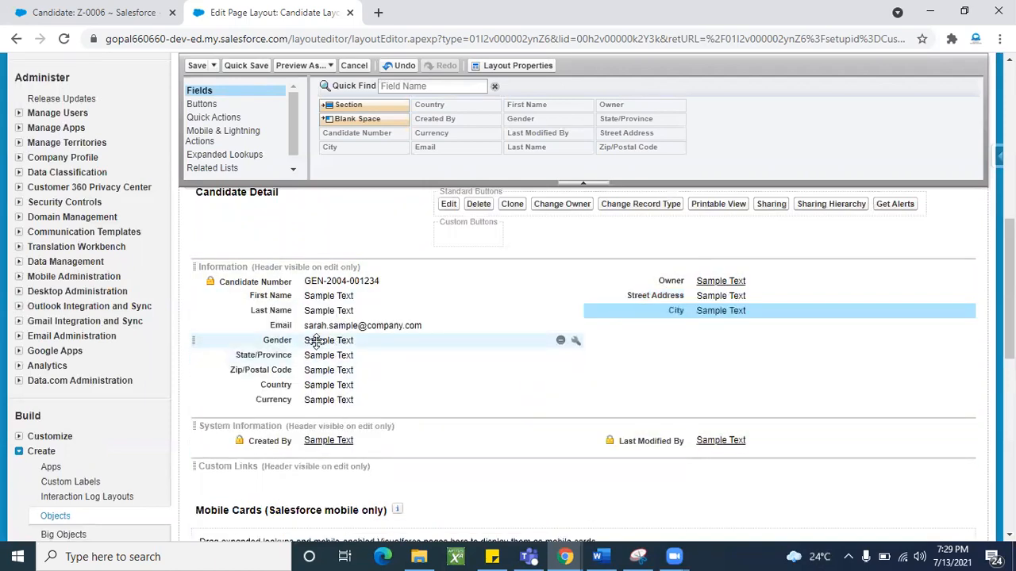
left_click_drag(284, 355, 658, 329)
left_click_drag(311, 356, 679, 349)
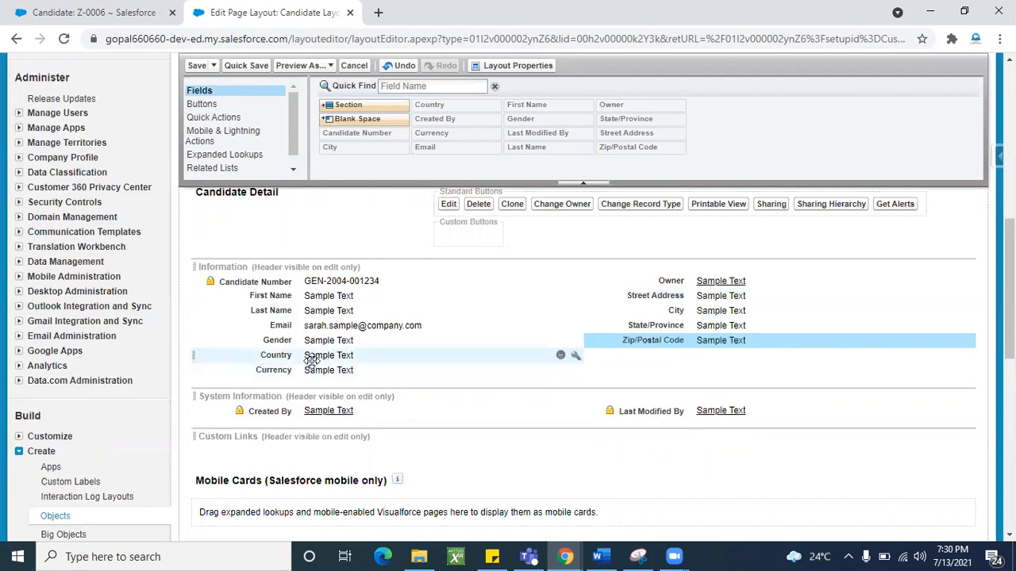
left_click_drag(311, 358, 653, 370)
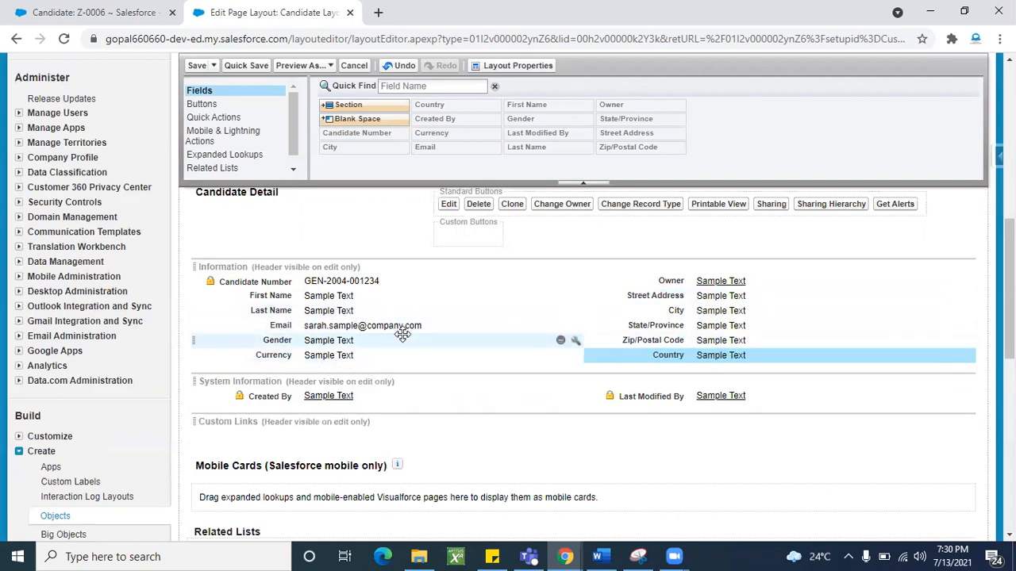
- Move the Gender and Currency fields into the System Information section
scroll(402, 333, "up", 1)
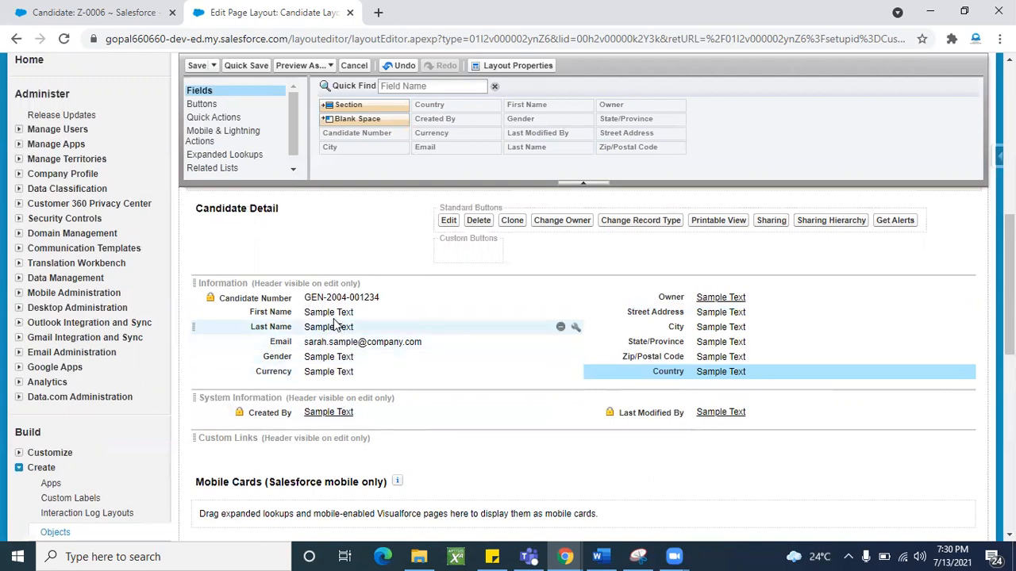
mouse_move(334, 314)
left_mouse_down()
mouse_move(334, 415)
mouse_move(319, 412)
mouse_move(320, 317)
left_mouse_up()
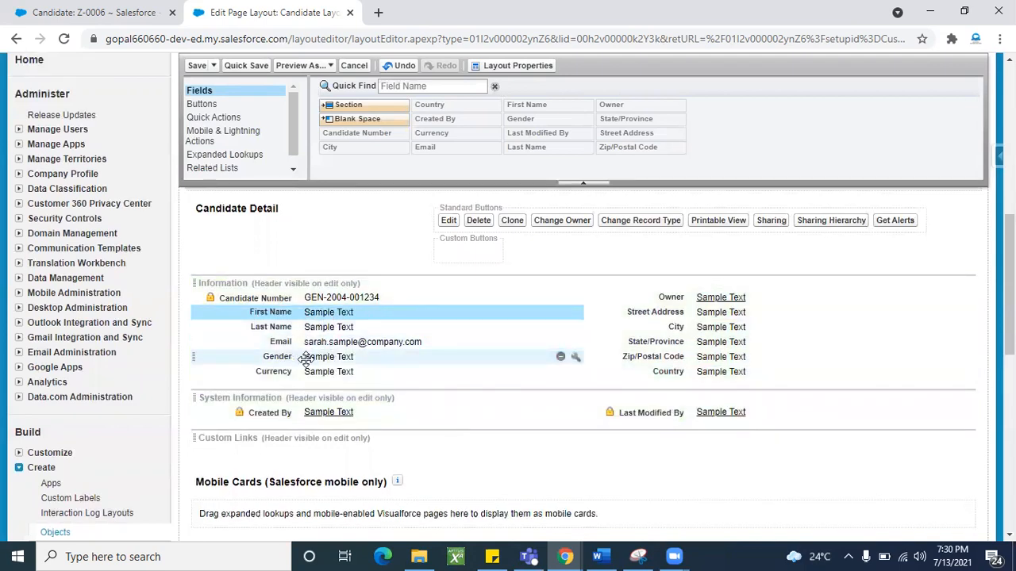
left_click(272, 411)
left_click(311, 358)
left_click_drag(312, 357, 321, 412)
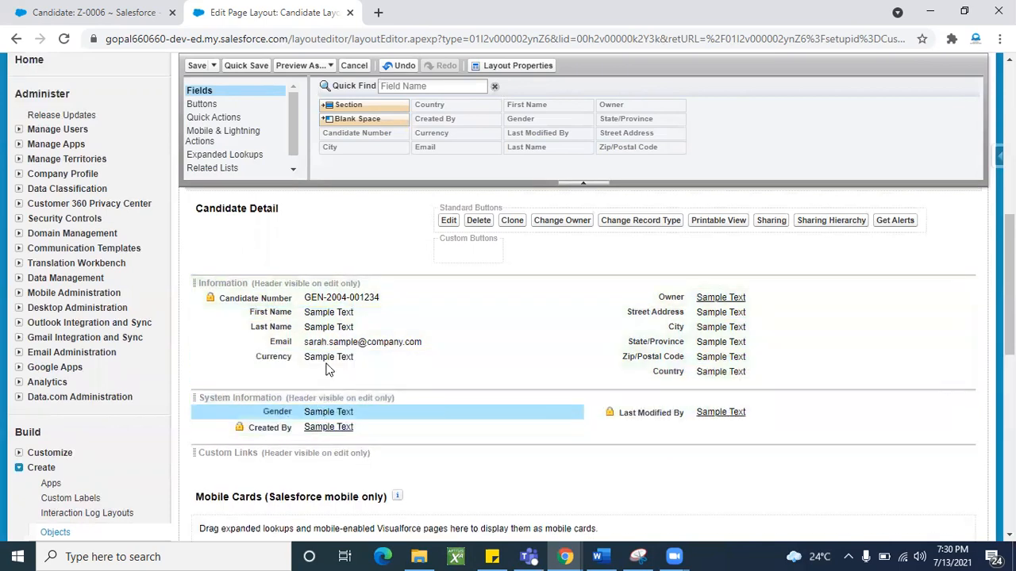
left_click_drag(329, 356, 657, 399)
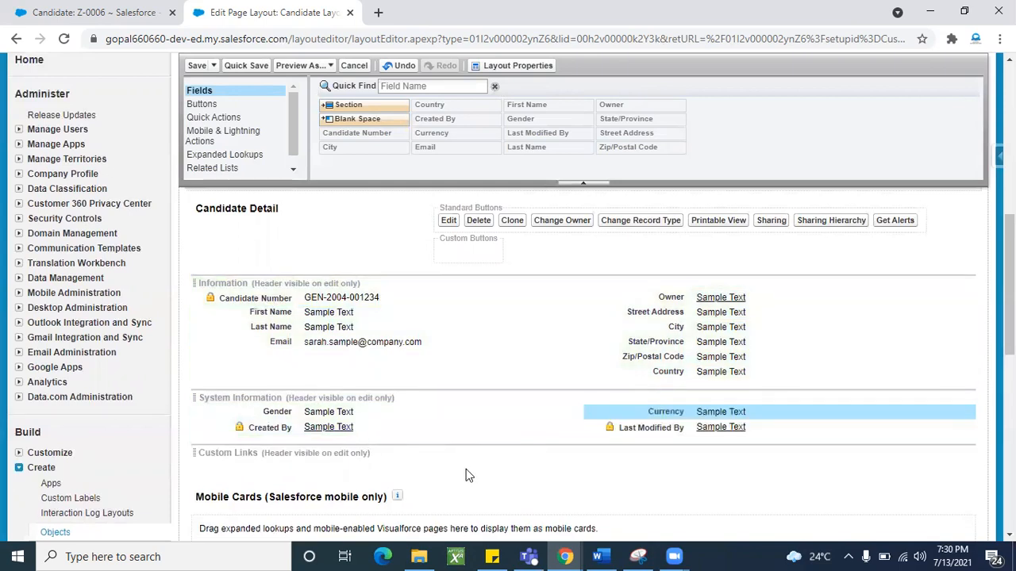
scroll(466, 475, "down", 1)
scroll(466, 475, "up", 2)
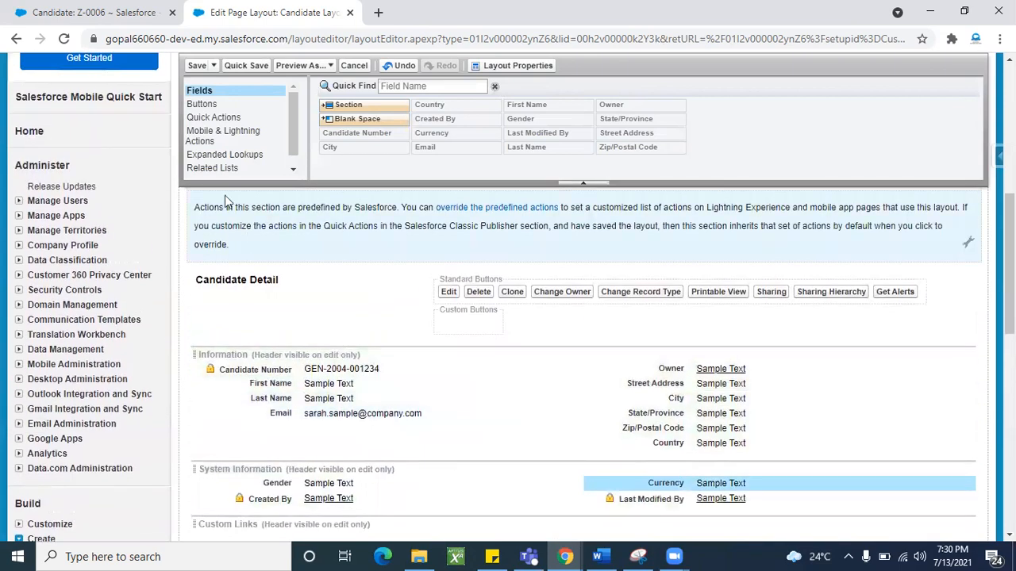
- Save the Candidate Layout and reload the Z-0006 record to show the new arrangement
left_click(196, 66)
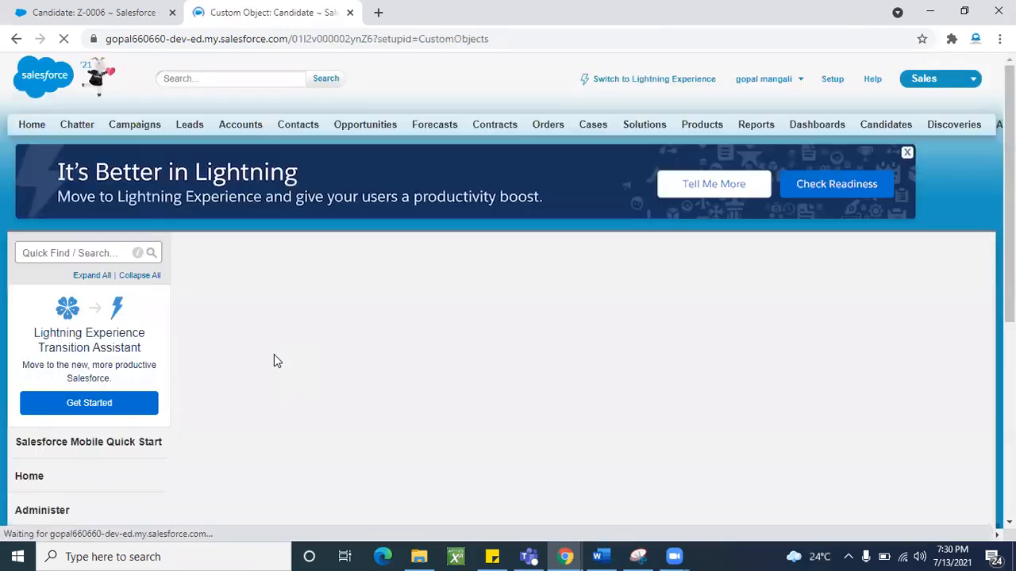
scroll(371, 387, "down", 6)
scroll(255, 225, "down", 3)
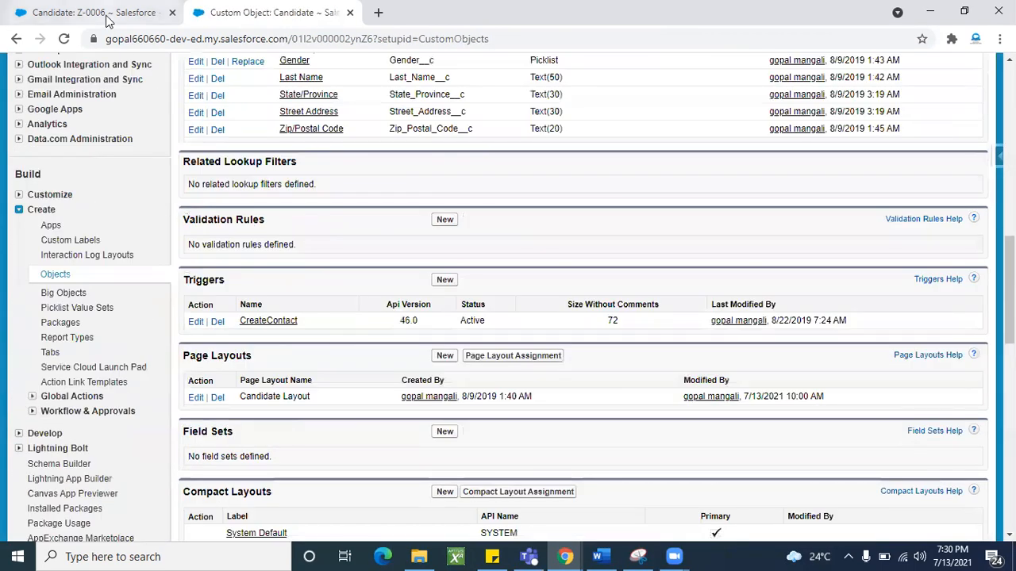
left_click(108, 13)
left_click(69, 41)
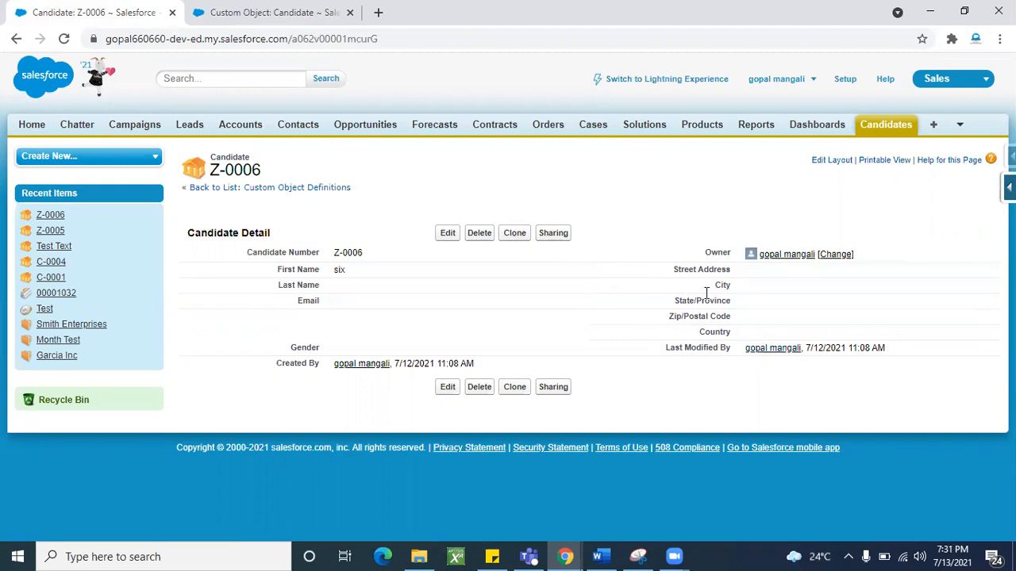
- Open the record's page layout and inspect the Email field properties without changing them
left_click(839, 167)
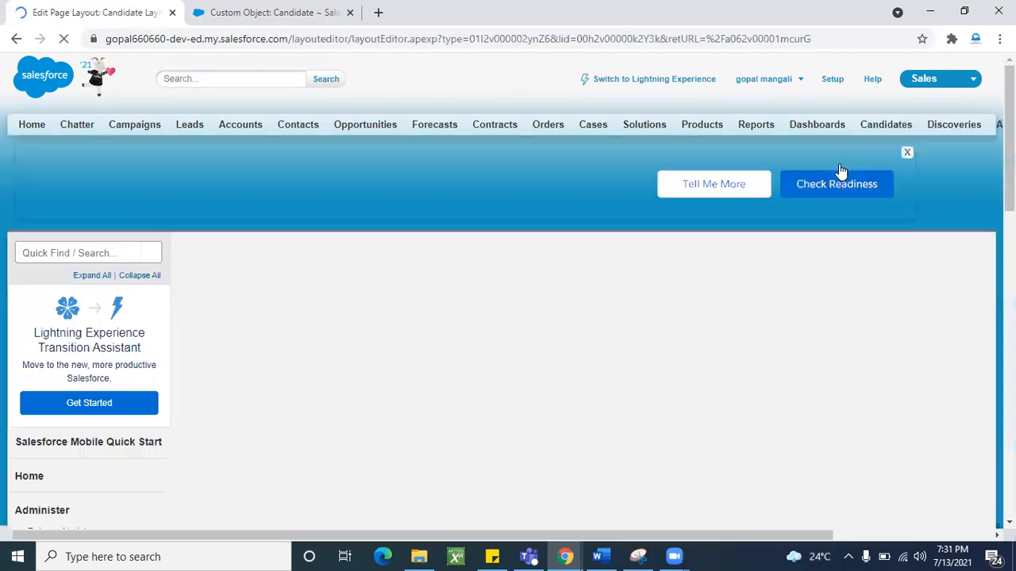
scroll(491, 396, "down", 2)
scroll(491, 396, "down", 3)
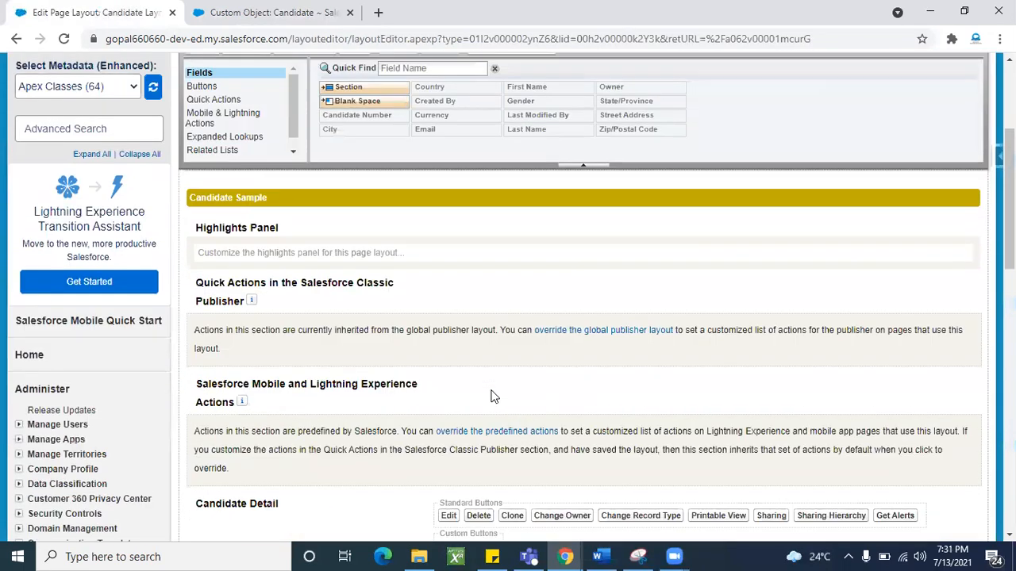
scroll(381, 389, "down", 3)
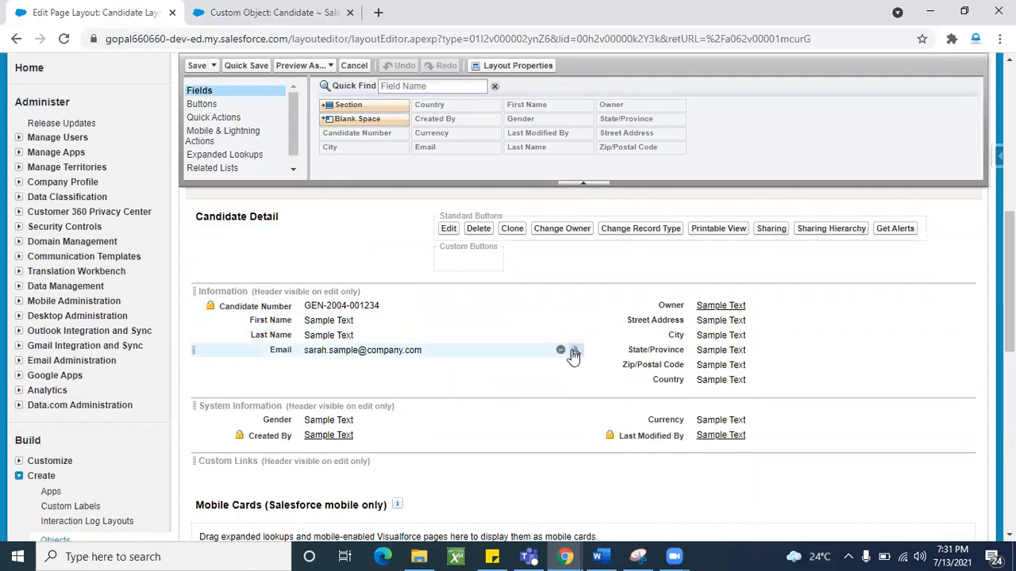
left_click(573, 350)
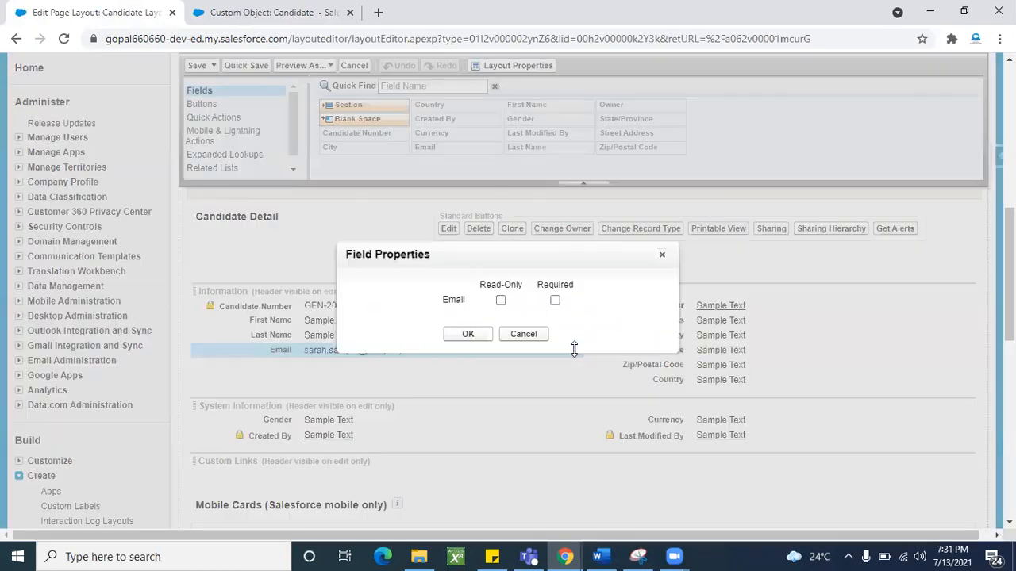
left_click(661, 258)
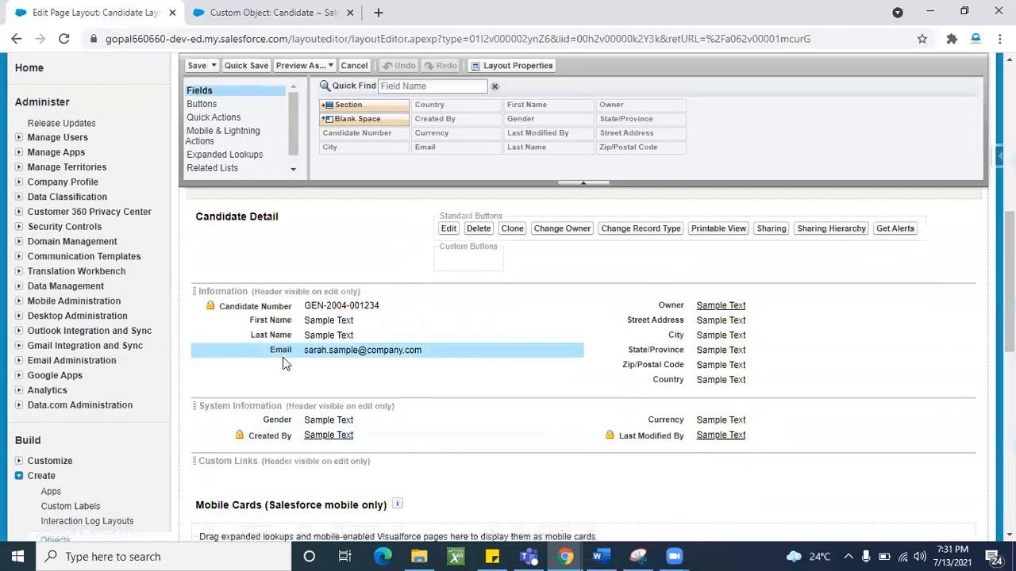
- Return to candidate Z-0006 and open its Candidate Edit form
left_click(262, 13)
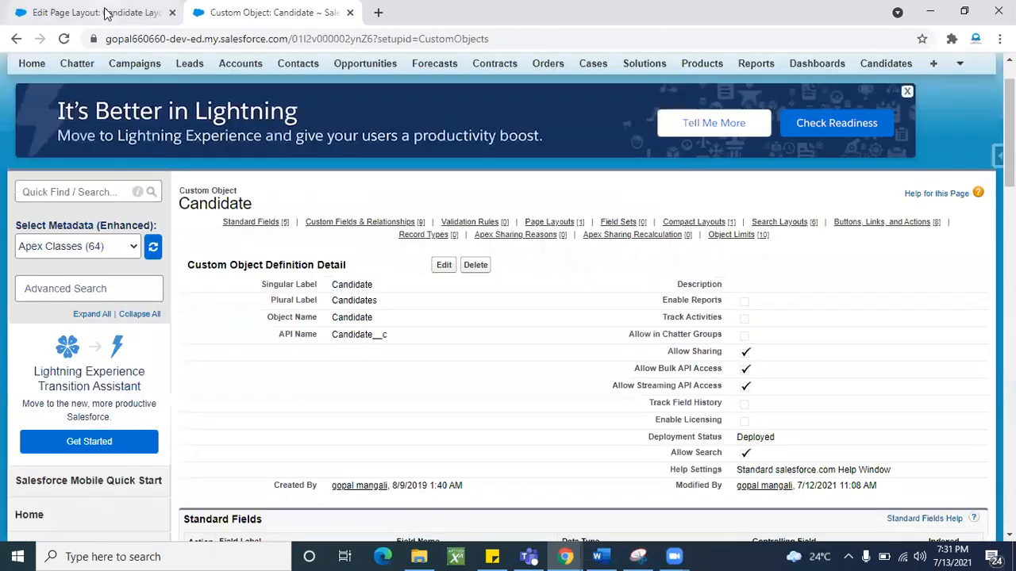
left_click(109, 13)
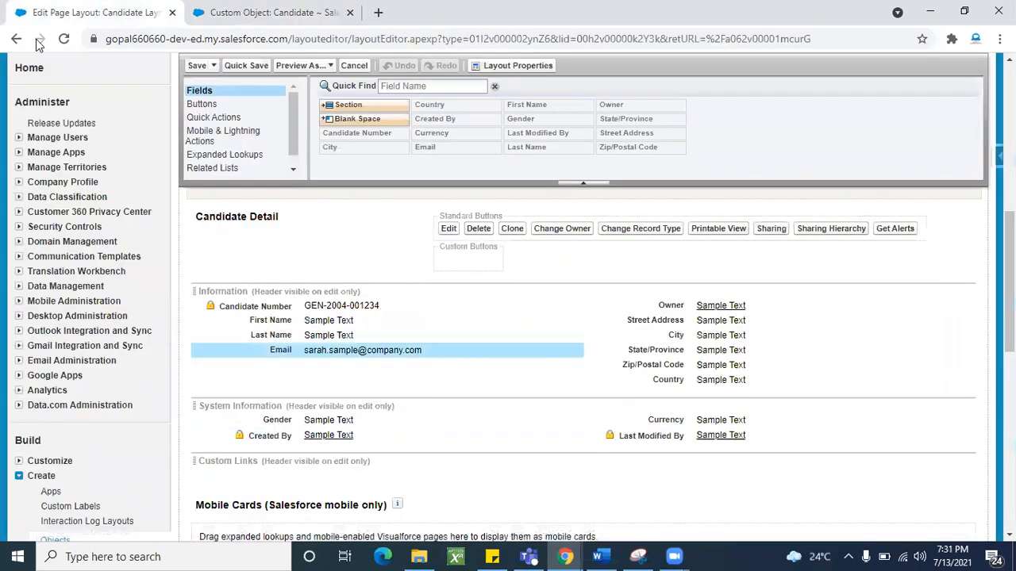
left_click(17, 40)
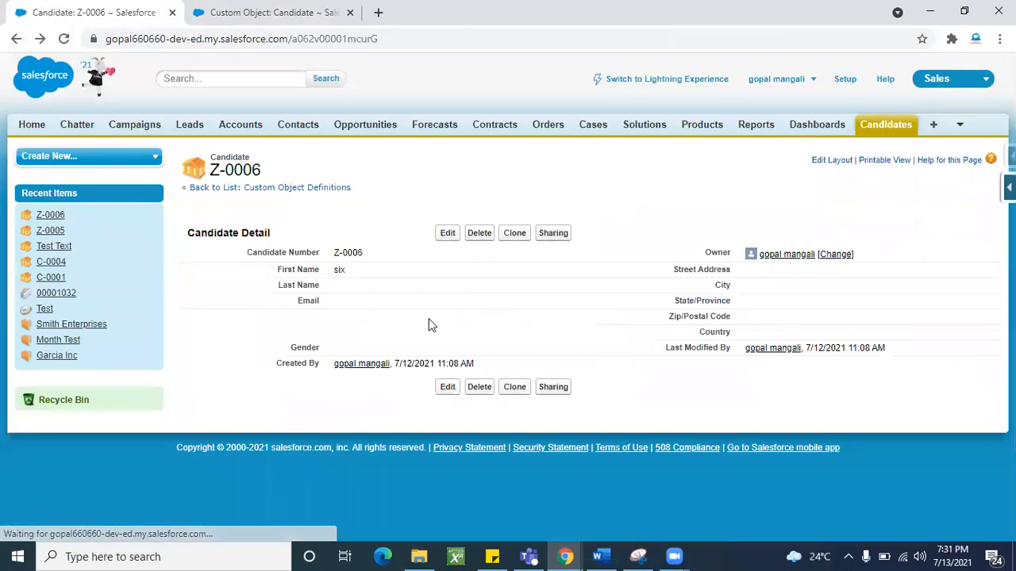
left_click(439, 234)
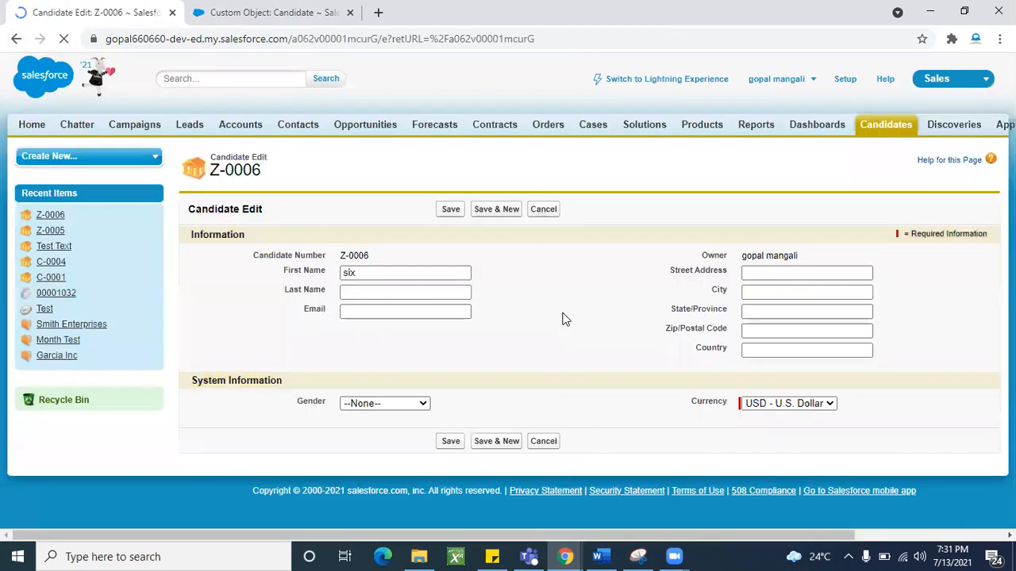
- Save candidate Z-0006 with Email blank, then go back to the Candidate object's Page Layouts
left_click(346, 312)
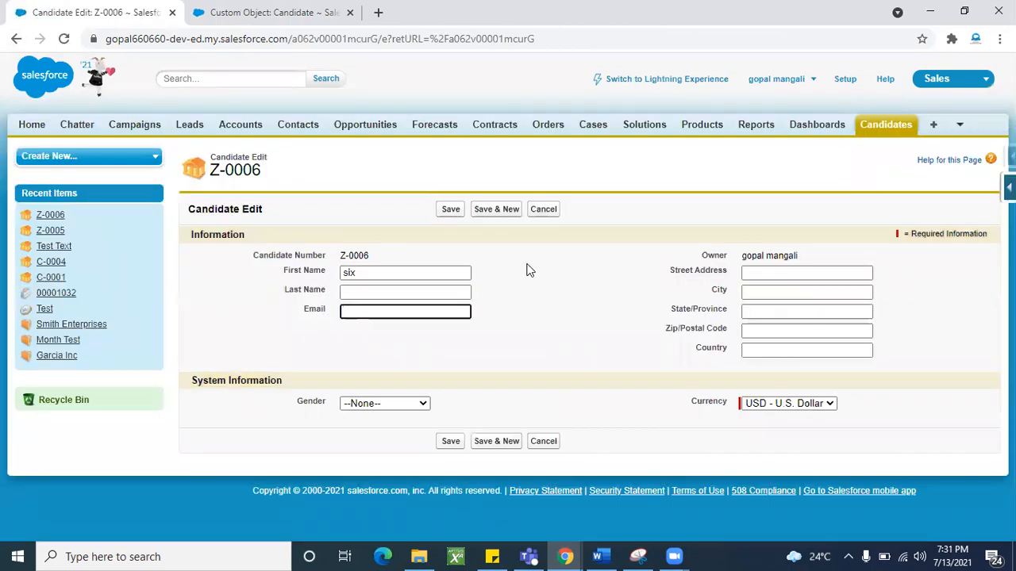
left_click(450, 212)
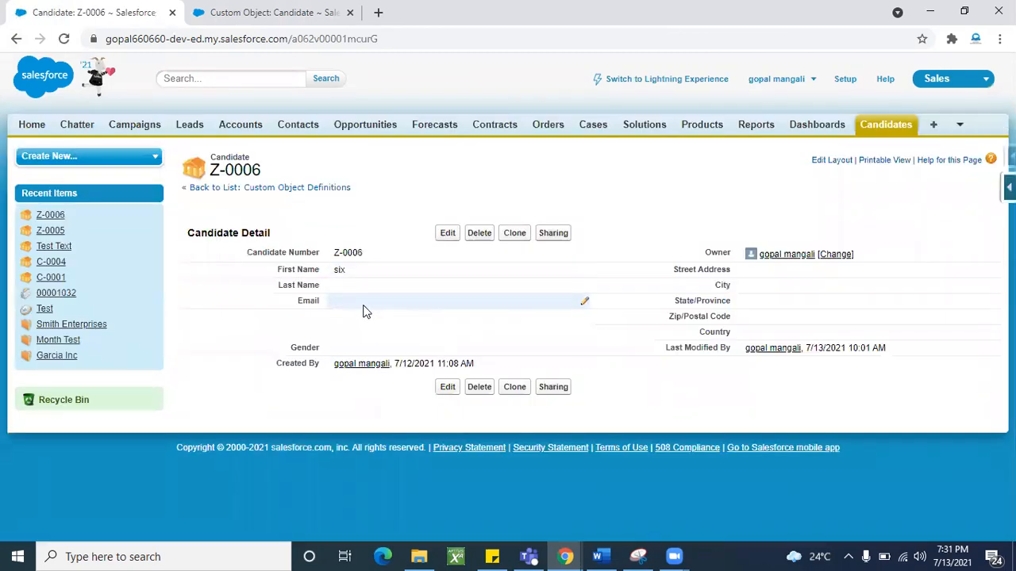
left_click(315, 18)
scroll(334, 396, "down", 15)
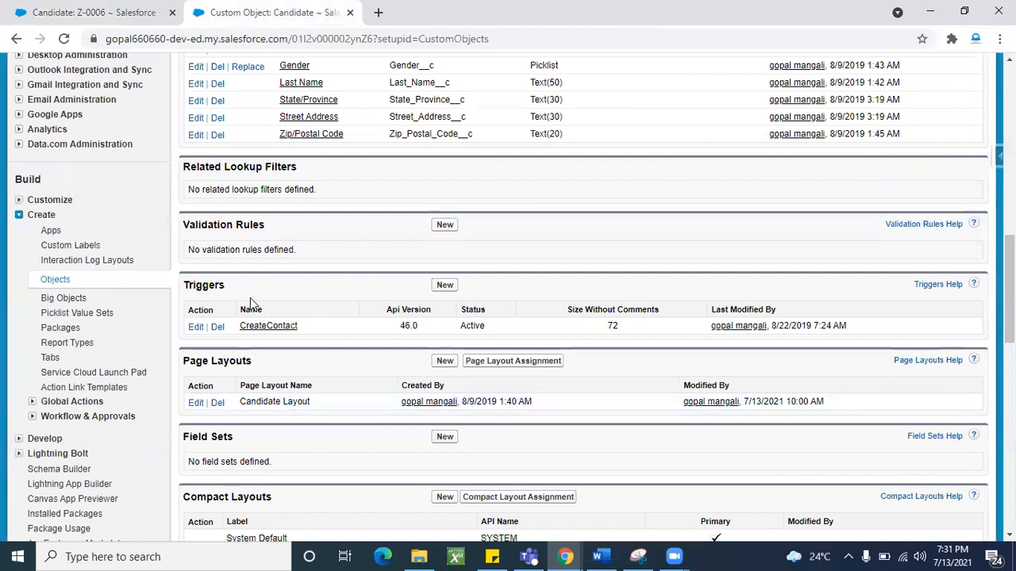
- Tick Required in the Email field properties of the Candidate Layout and save the layout
left_click(196, 403)
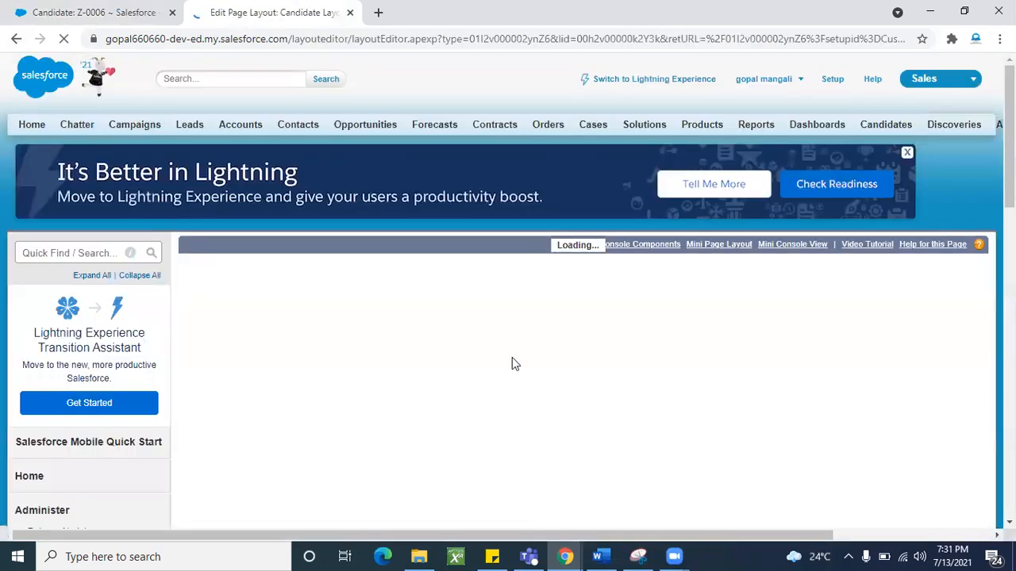
scroll(454, 367, "down", 10)
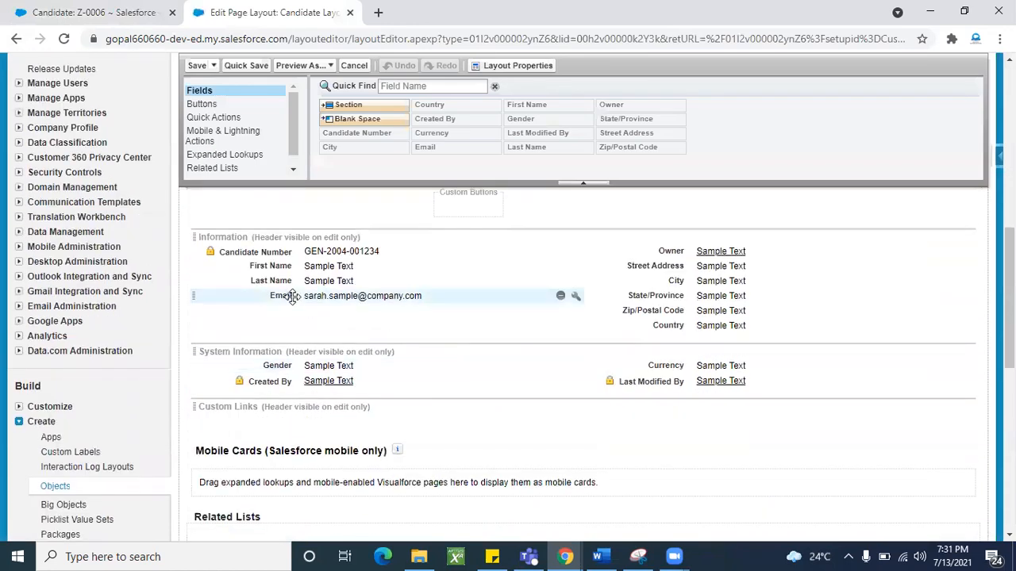
left_click(575, 298)
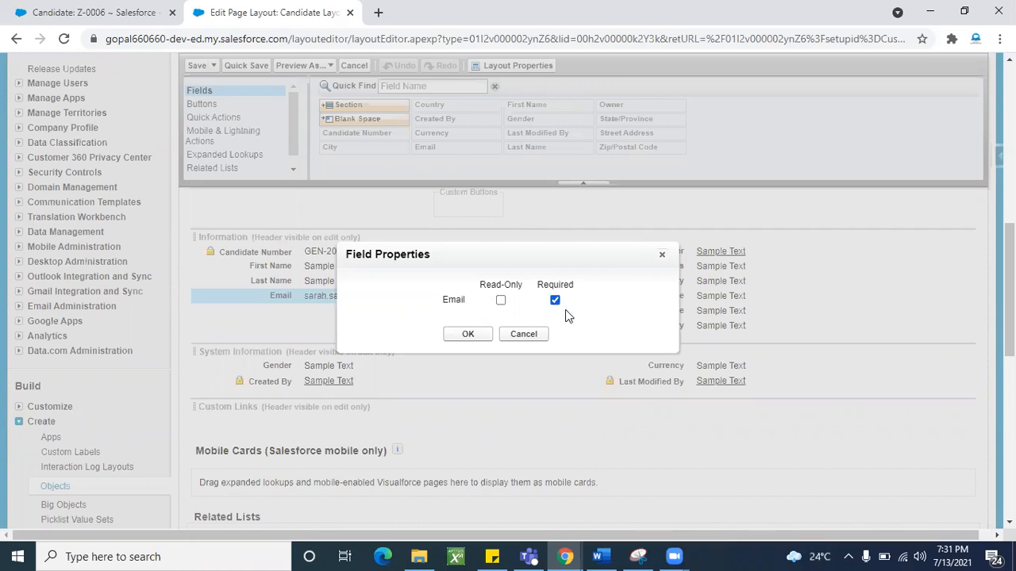
left_click(469, 335)
scroll(366, 332, "up", 1)
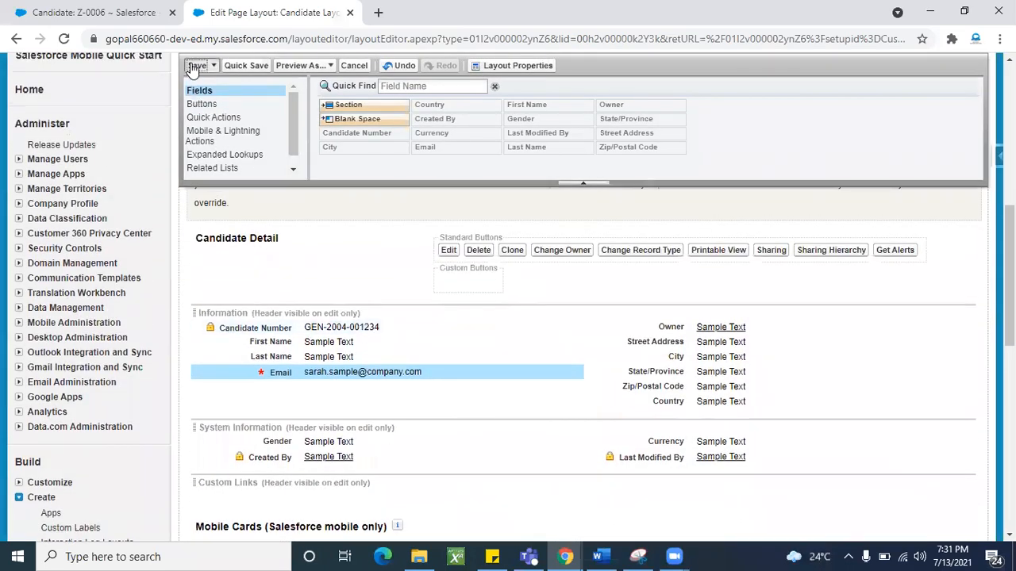
left_click(197, 65)
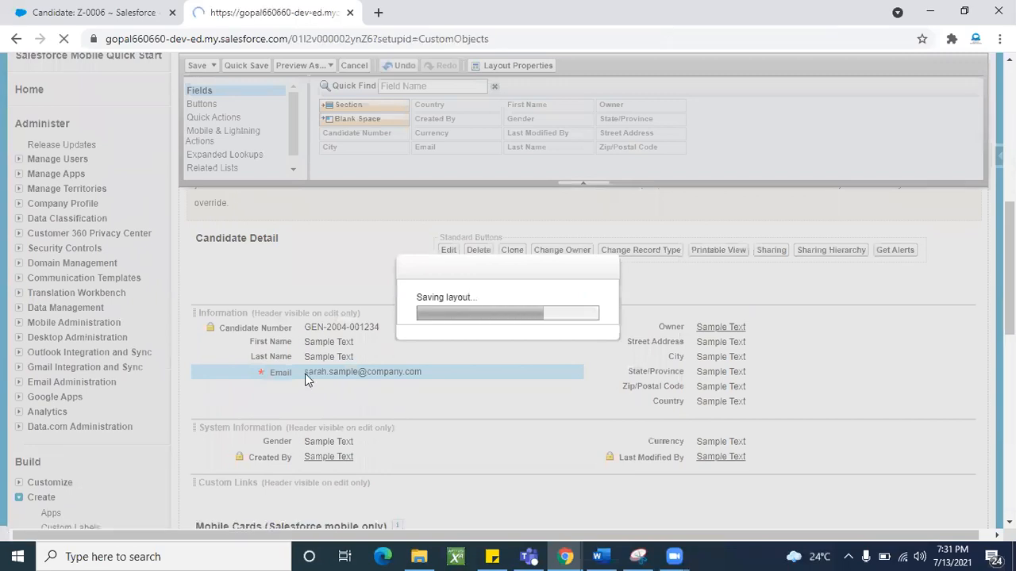
- Edit Z-0006 and try saving with Email blank to trigger the required-value error
scroll(306, 379, "down", 3)
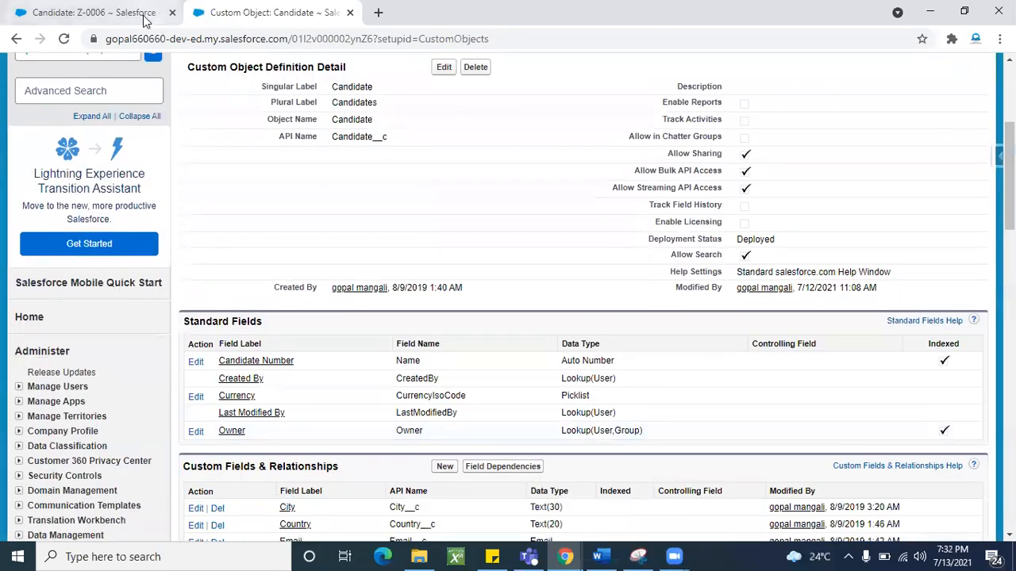
left_click(87, 13)
left_click(448, 233)
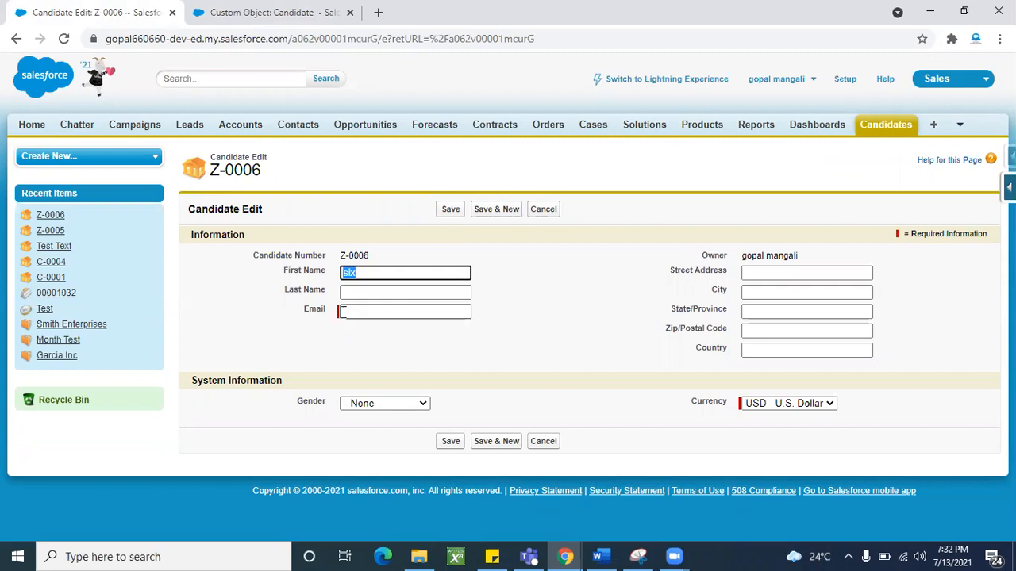
double_click(317, 309)
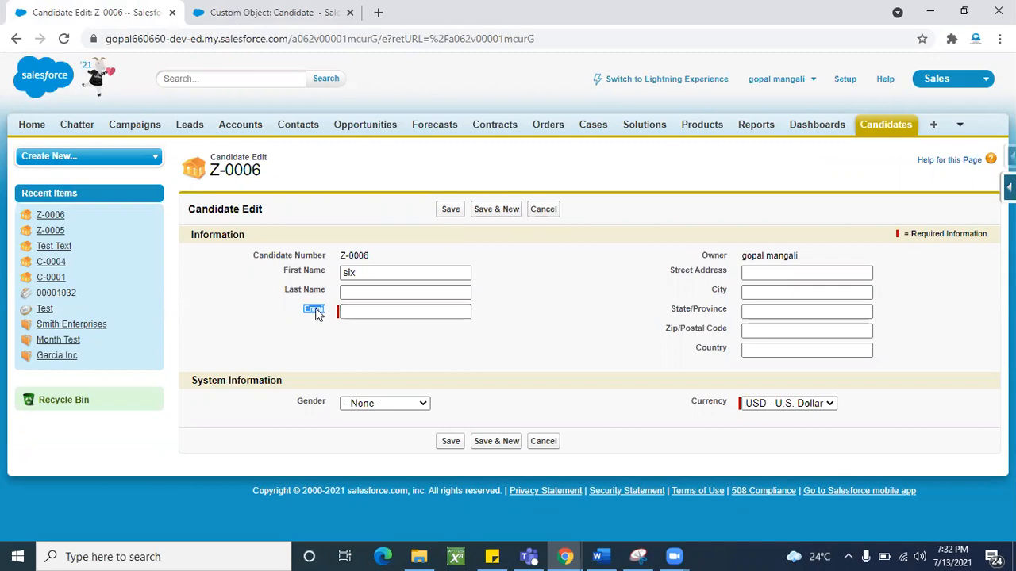
left_click(498, 328)
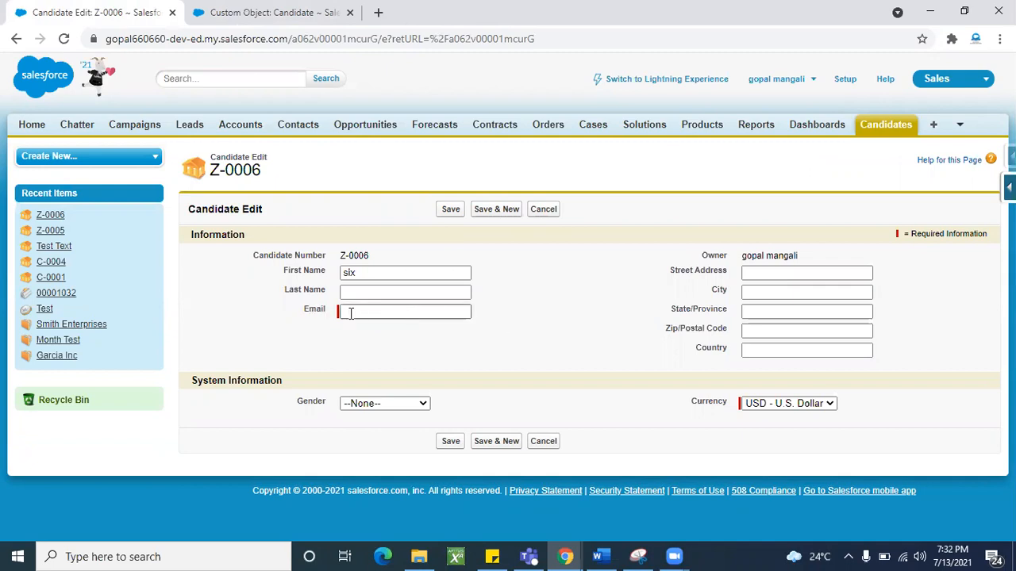
left_click(454, 213)
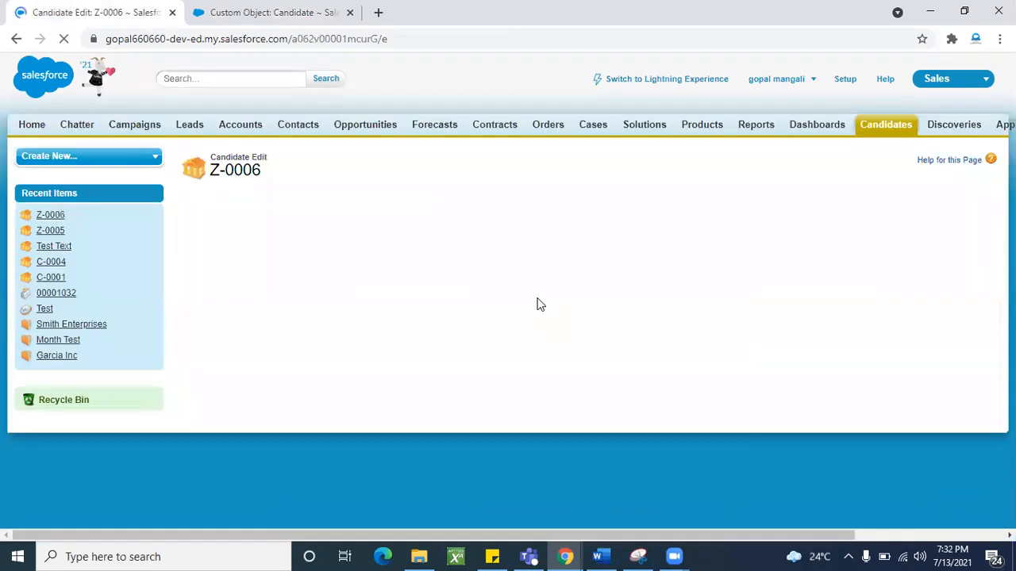
- Enter an e-mail address in the Email field and save the candidate
left_click(388, 333)
double_click(393, 346)
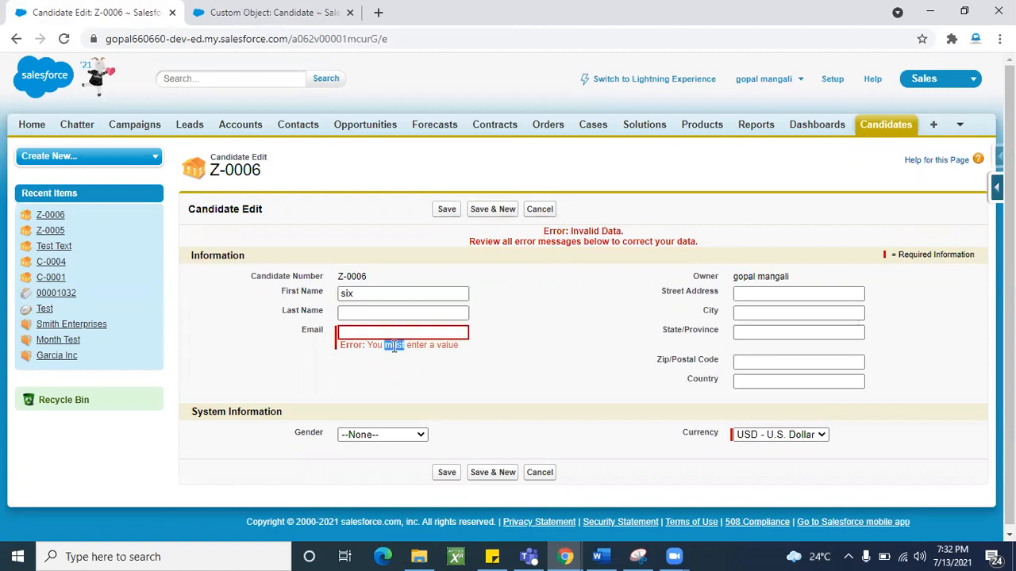
triple_click(393, 346)
left_click(427, 350)
left_click_drag(458, 348, 367, 346)
left_click(399, 332)
left_click(393, 328)
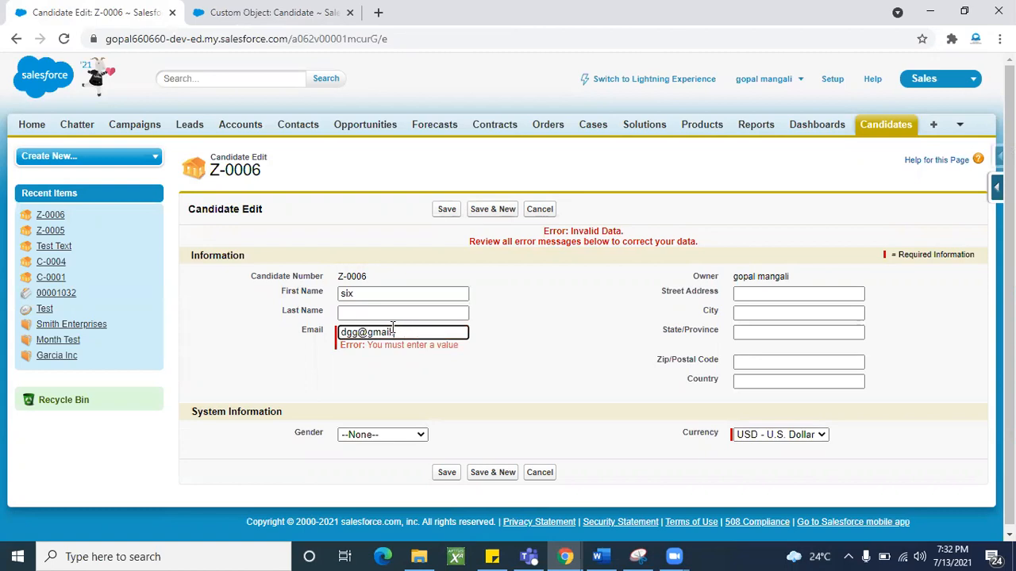
left_click(446, 211)
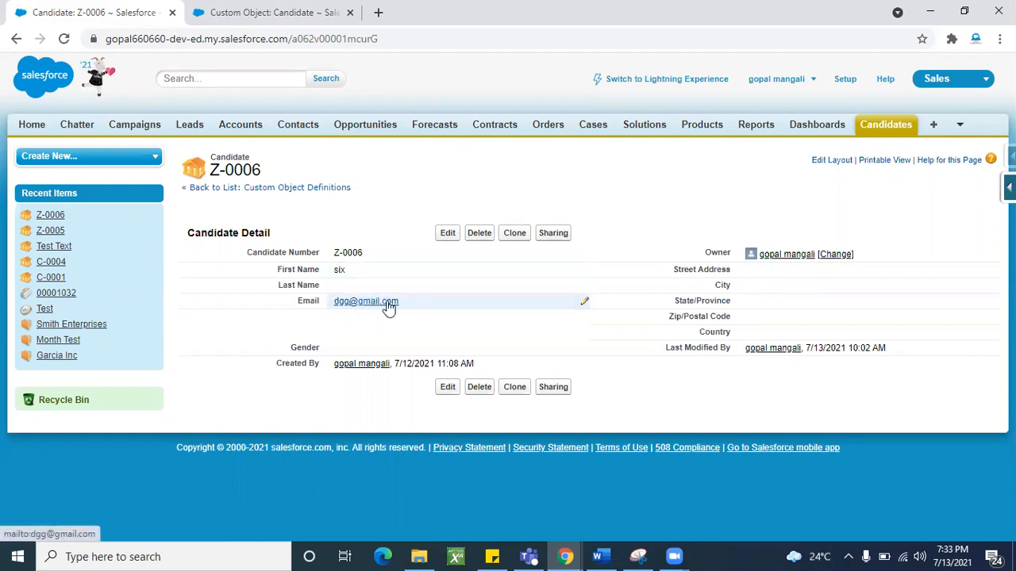
- Return to the Candidate object setup page and open the Candidate Layout editor
left_click(270, 12)
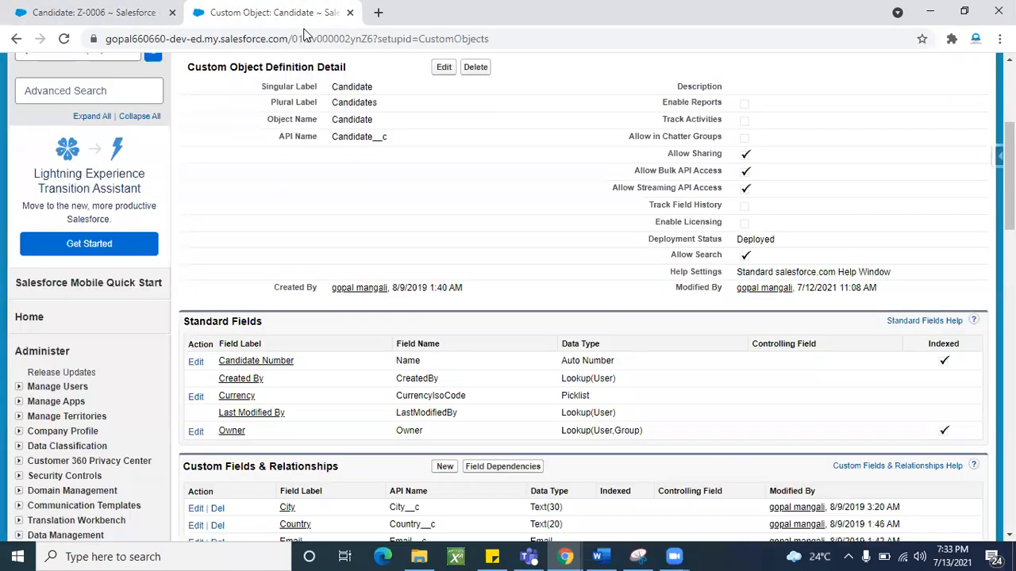
scroll(421, 244, "down", 3)
scroll(355, 345, "down", 2)
scroll(356, 345, "up", 2)
scroll(355, 346, "down", 5)
scroll(356, 352, "down", 3)
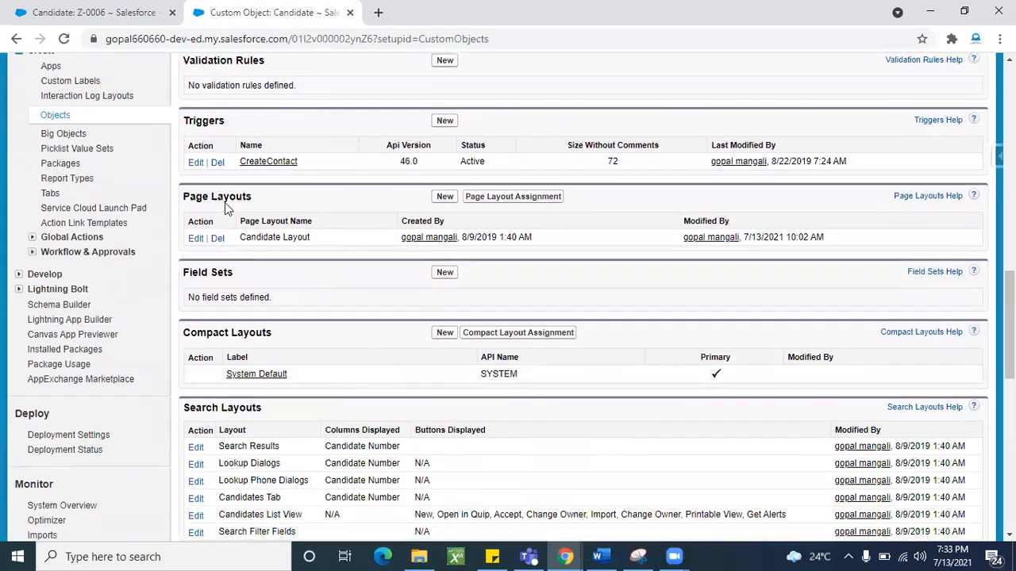
left_click(195, 238)
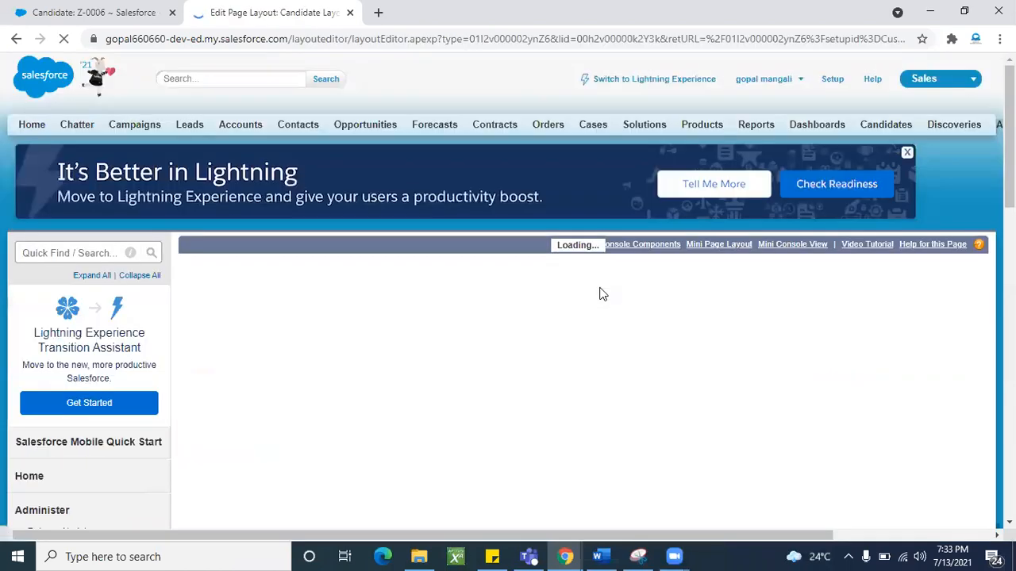
- Change Email from Required to Read-Only, save the layout, and return to Z-0006
scroll(465, 379, "down", 3)
scroll(464, 379, "down", 2)
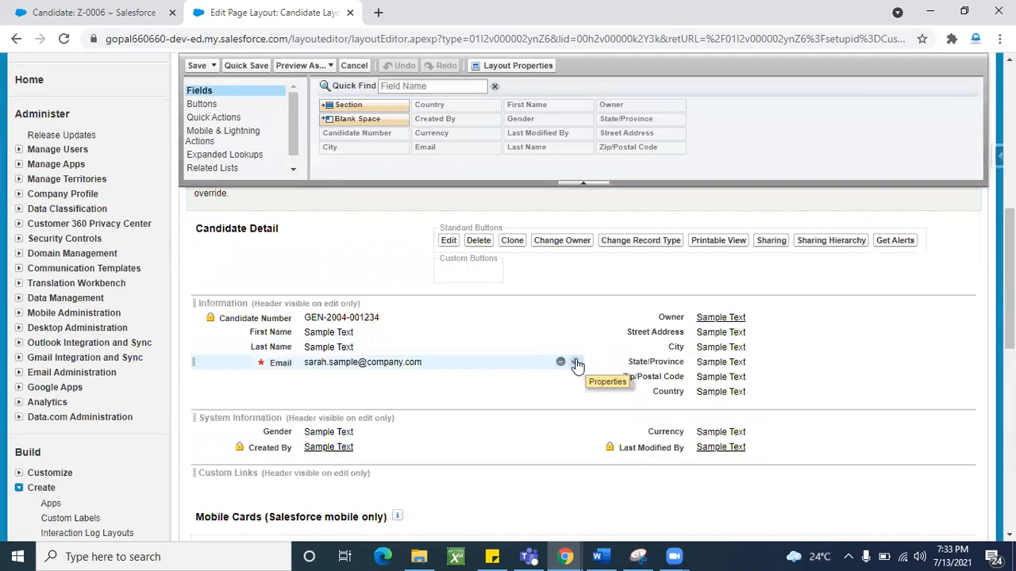
left_click(576, 363)
left_click(555, 300)
left_click(501, 300)
left_click(470, 336)
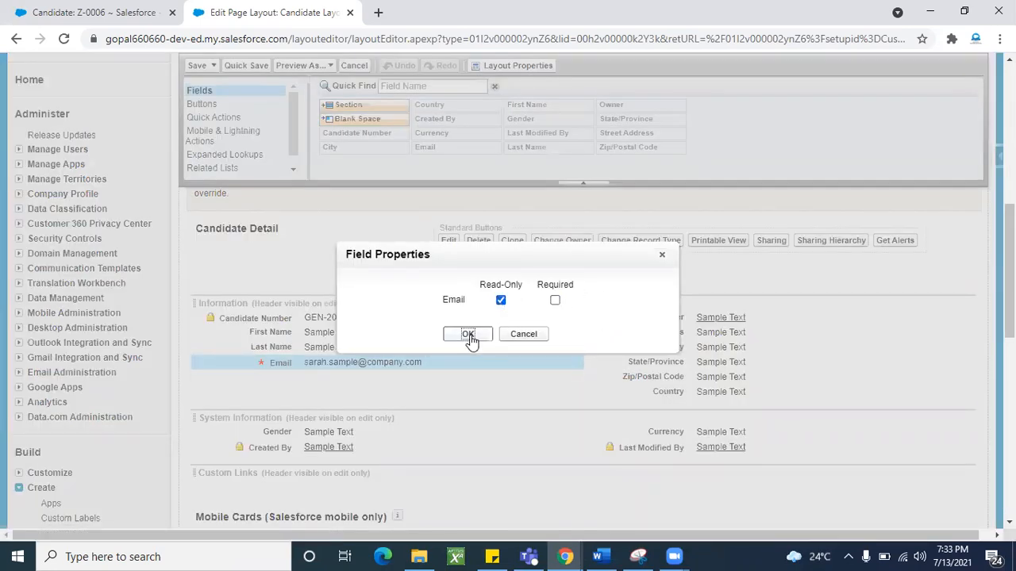
left_click(199, 65)
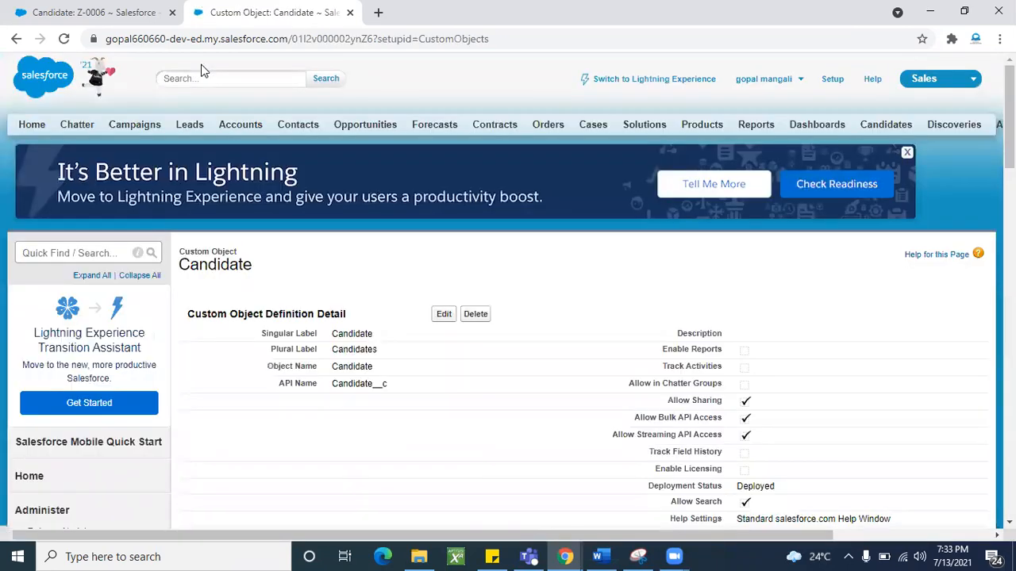
left_click(94, 13)
- Reload candidate Z-0006, replace its Email value inline with a new address, and save
left_click(65, 41)
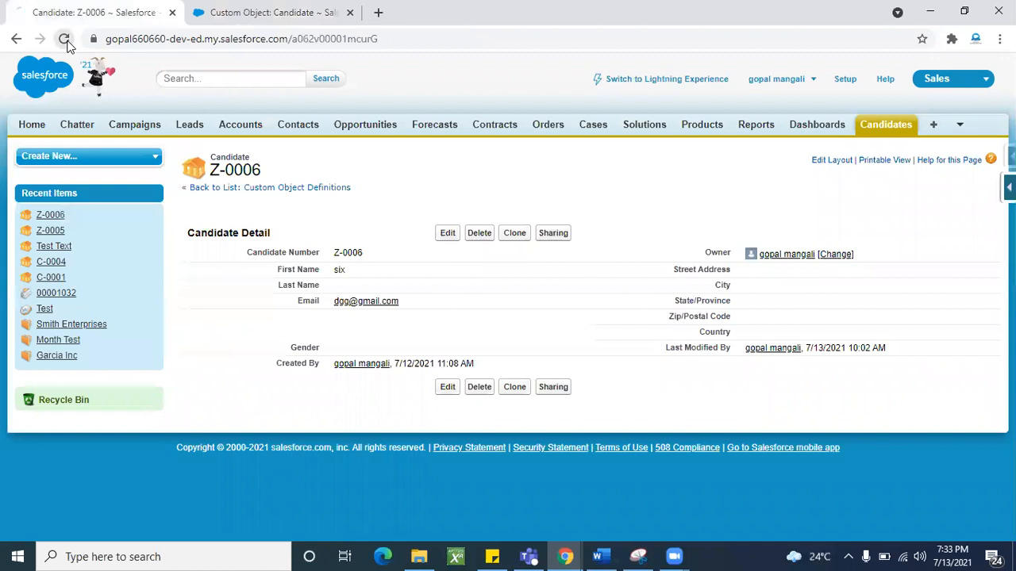
double_click(464, 309)
key("BackSpace")
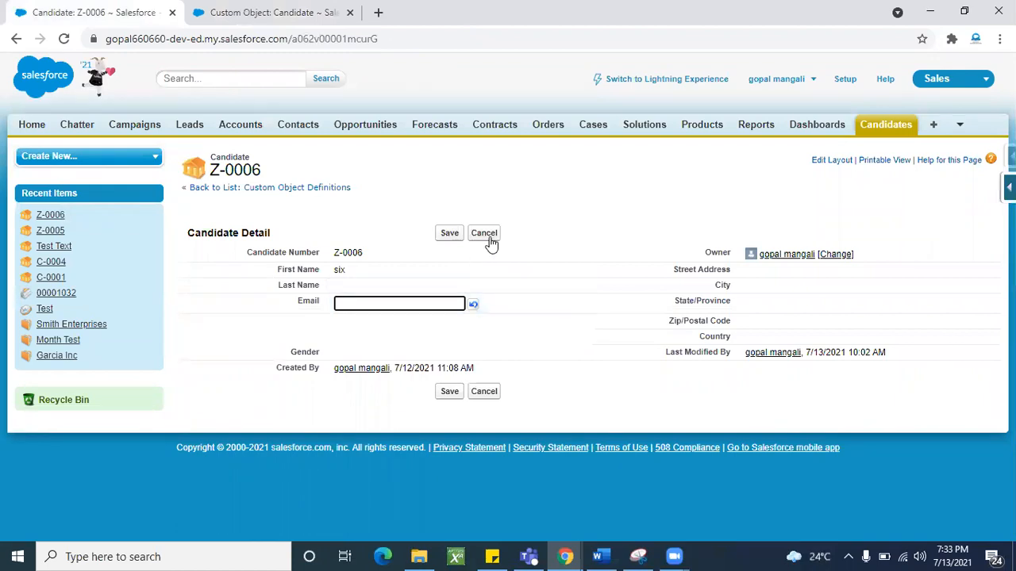
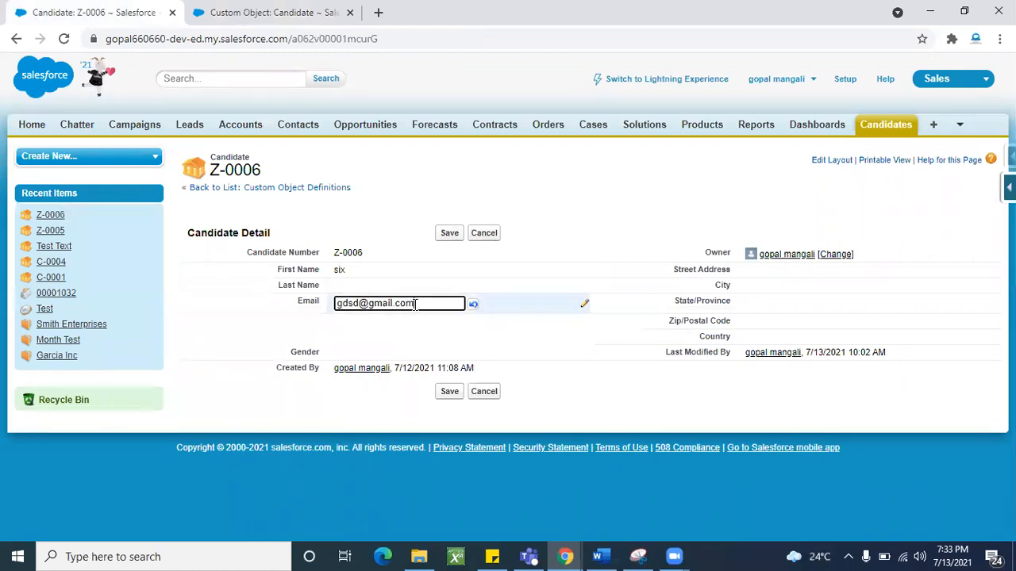
left_click(451, 235)
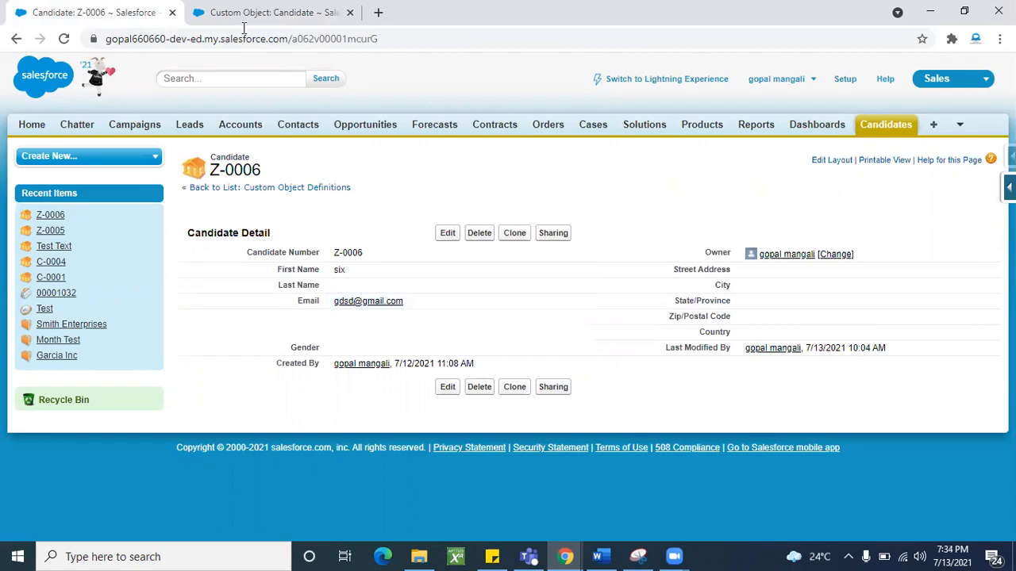
- From the Candidate object setup page, open Candidate Layout in the layout editor
left_click(265, 13)
scroll(378, 322, "down", 10)
scroll(378, 322, "down", 3)
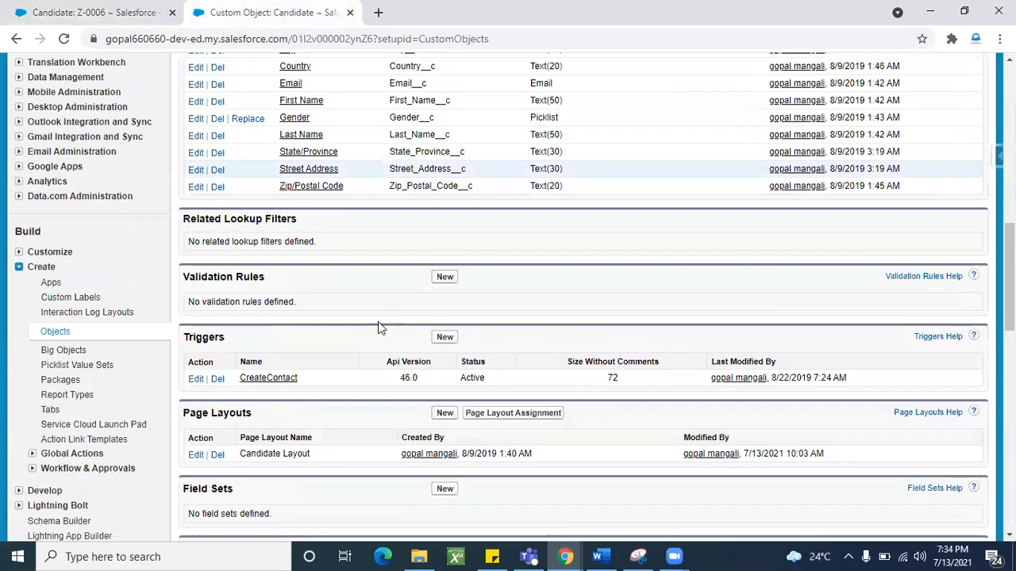
scroll(203, 397, "down", 2)
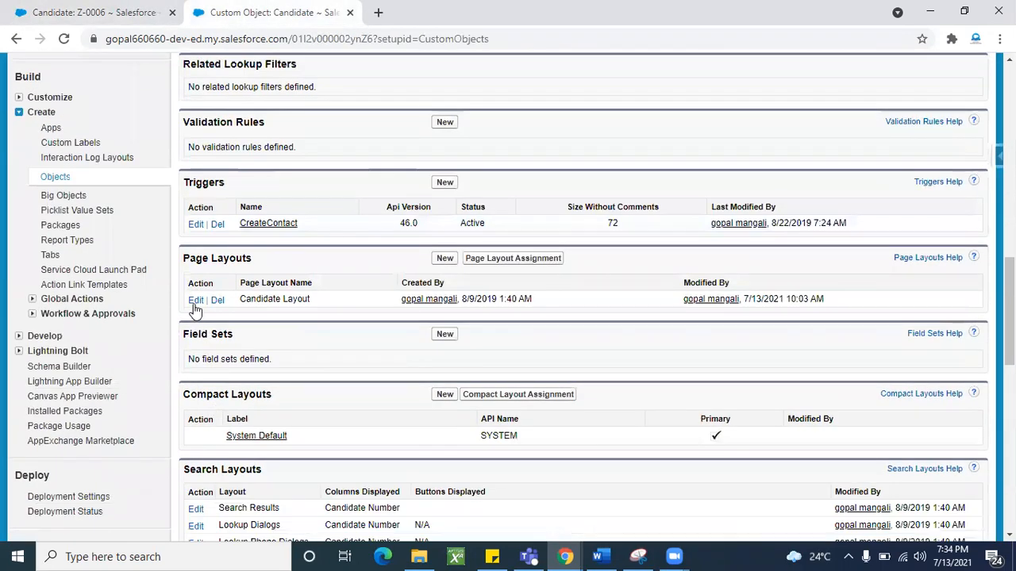
left_click(196, 302)
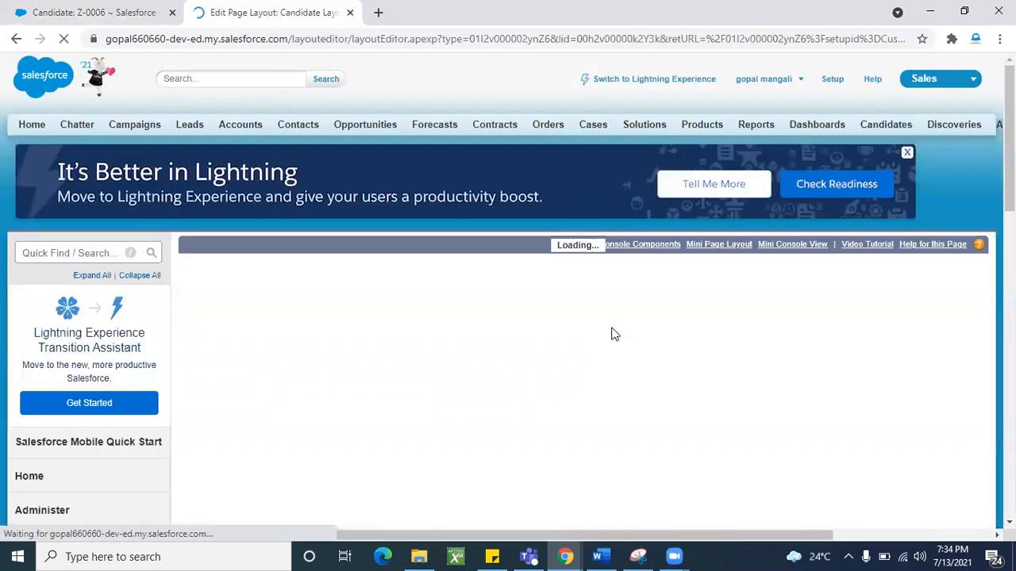
- Check the Email field's properties on the layout and close them with OK
scroll(465, 349, "down", 4)
scroll(467, 351, "down", 3)
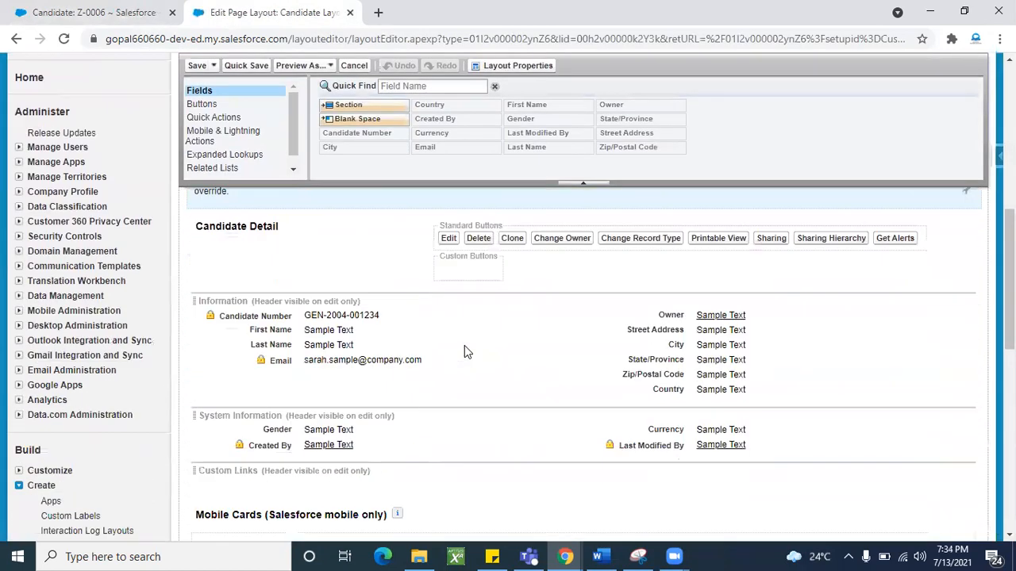
left_click(575, 351)
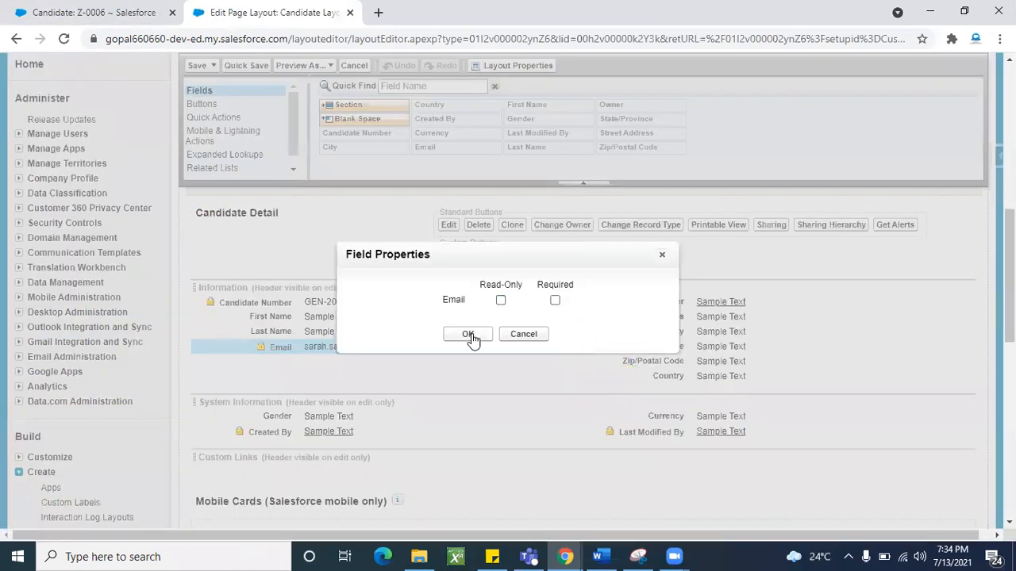
left_click(468, 335)
scroll(419, 368, "up", 1)
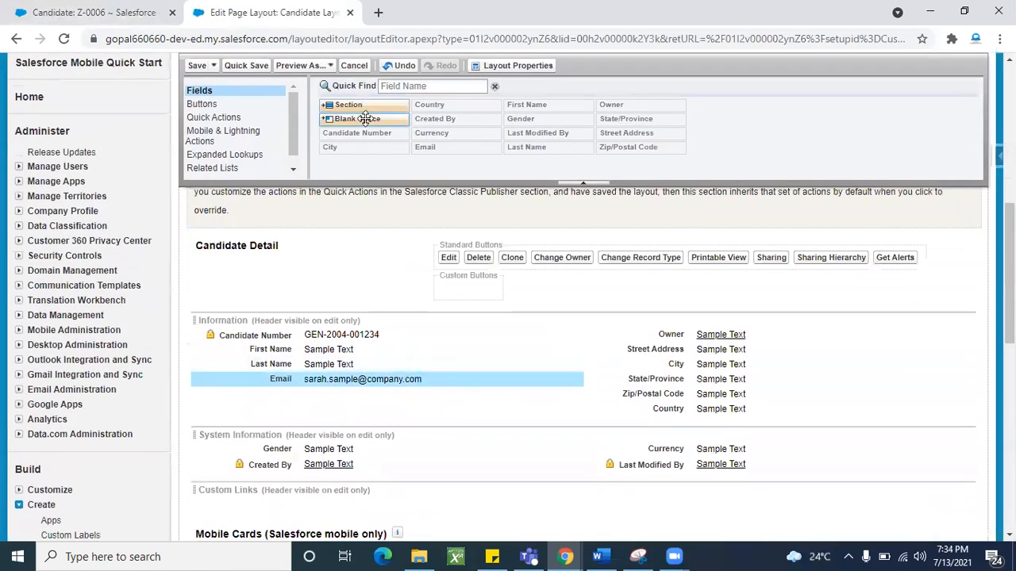
- Drop a new section below Information, name it Address Section, keep 2-Column, and confirm
left_click_drag(357, 104, 291, 409)
key("ctrl+shift+Left")
key("ctrl+shift+Left")
key("BackSpace")
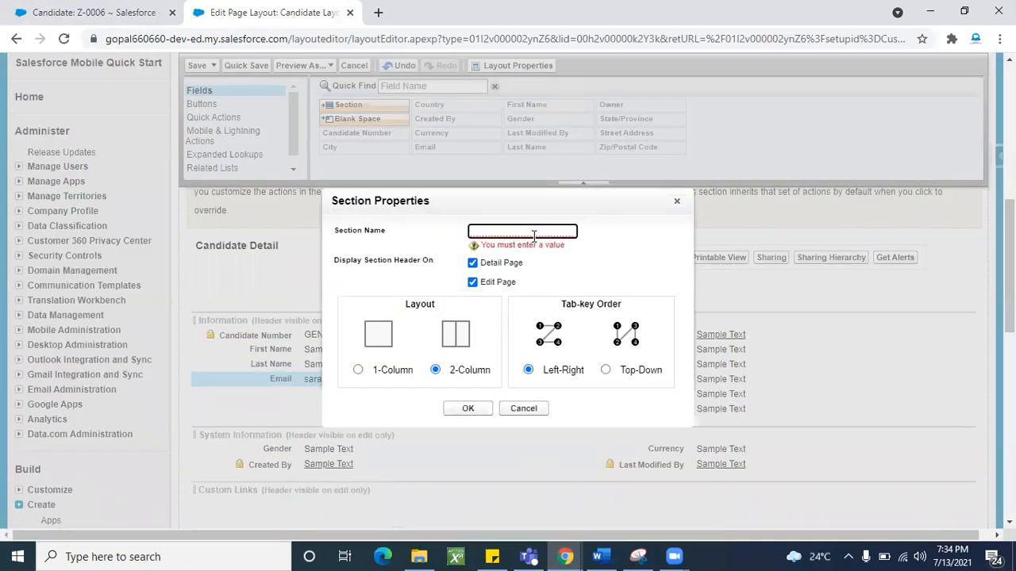
left_click(135, 11)
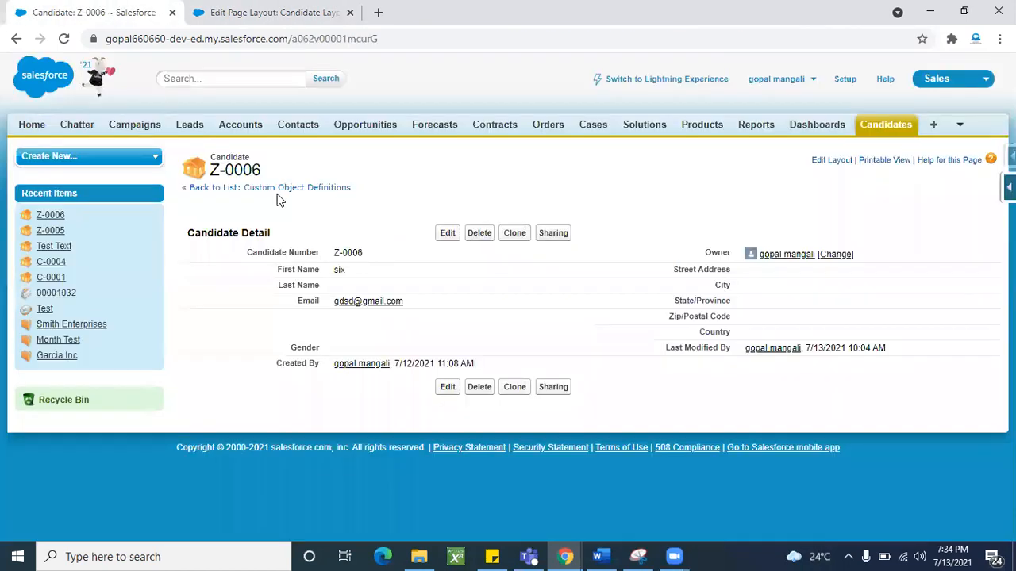
triple_click(236, 232)
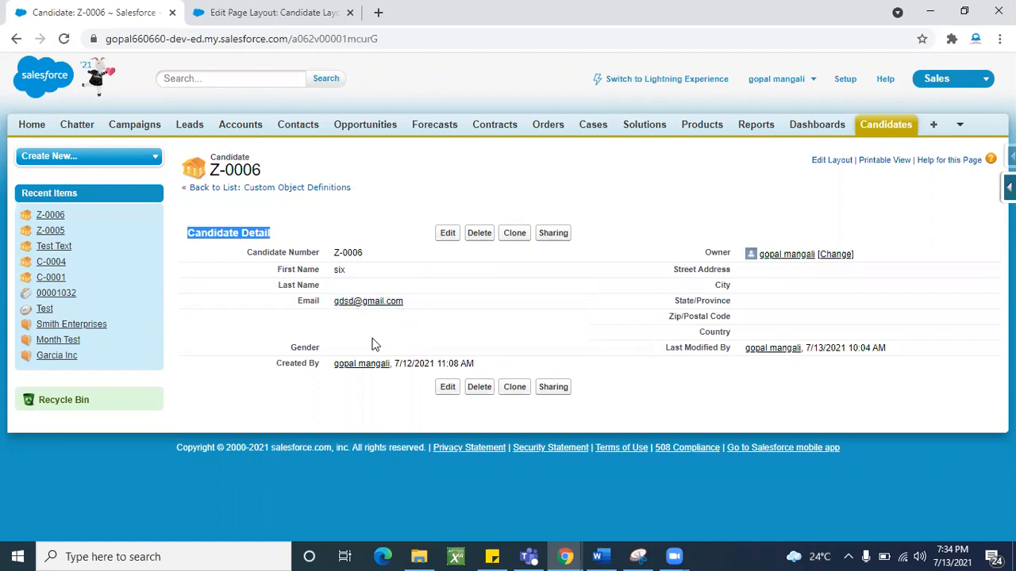
left_click(270, 12)
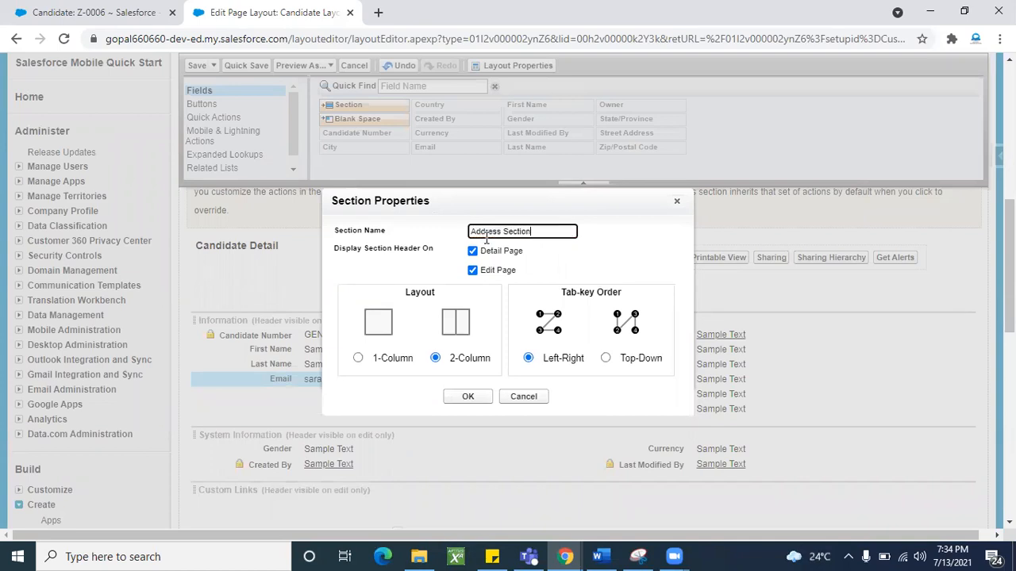
left_click(619, 241)
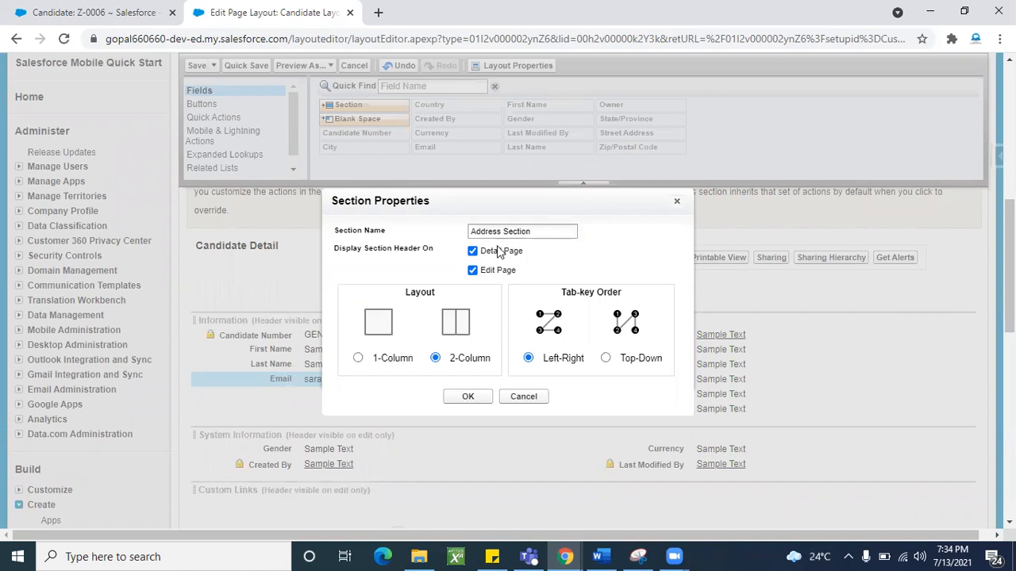
left_click(358, 362)
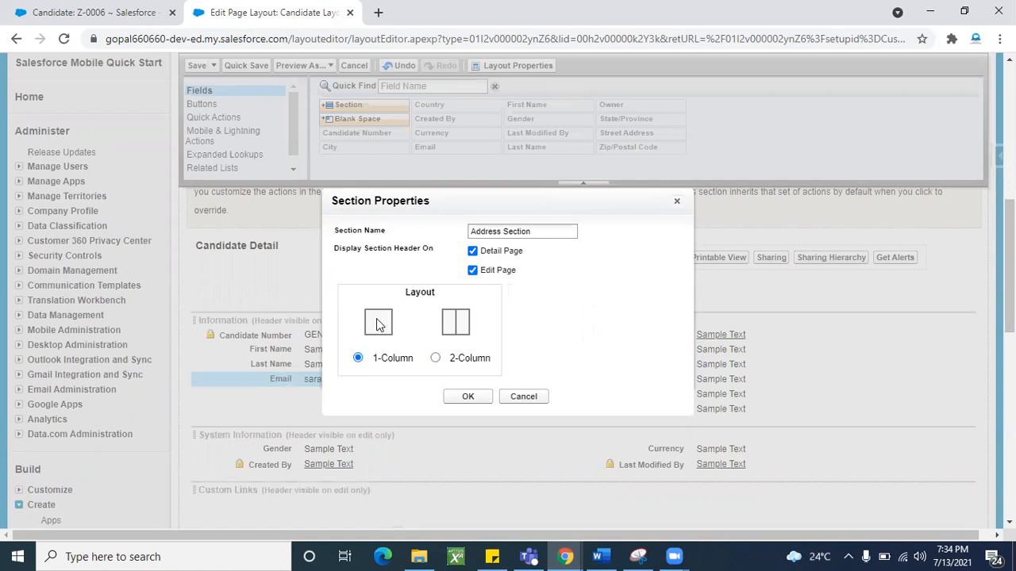
left_click(112, 9)
left_click(436, 358)
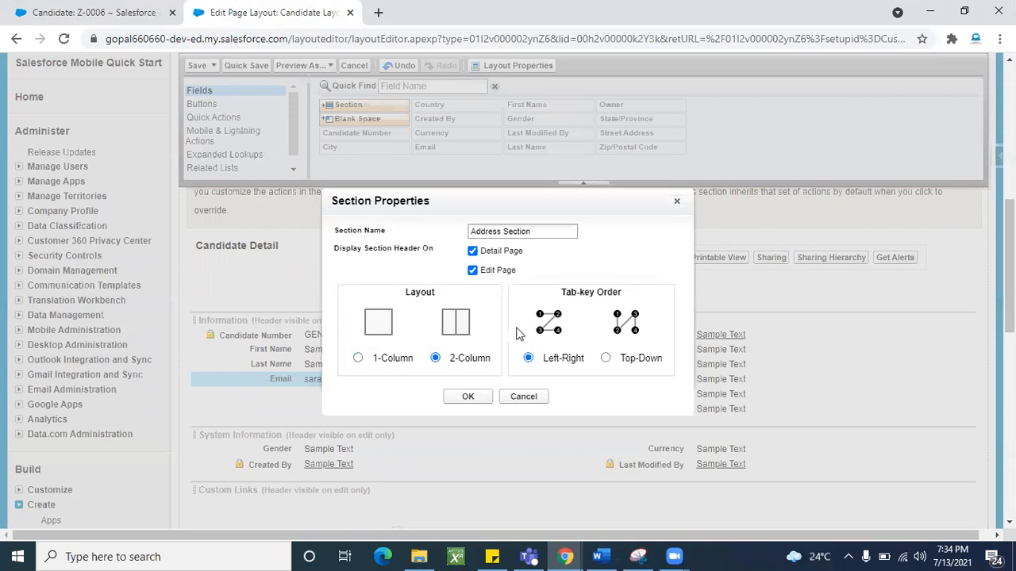
left_click(470, 397)
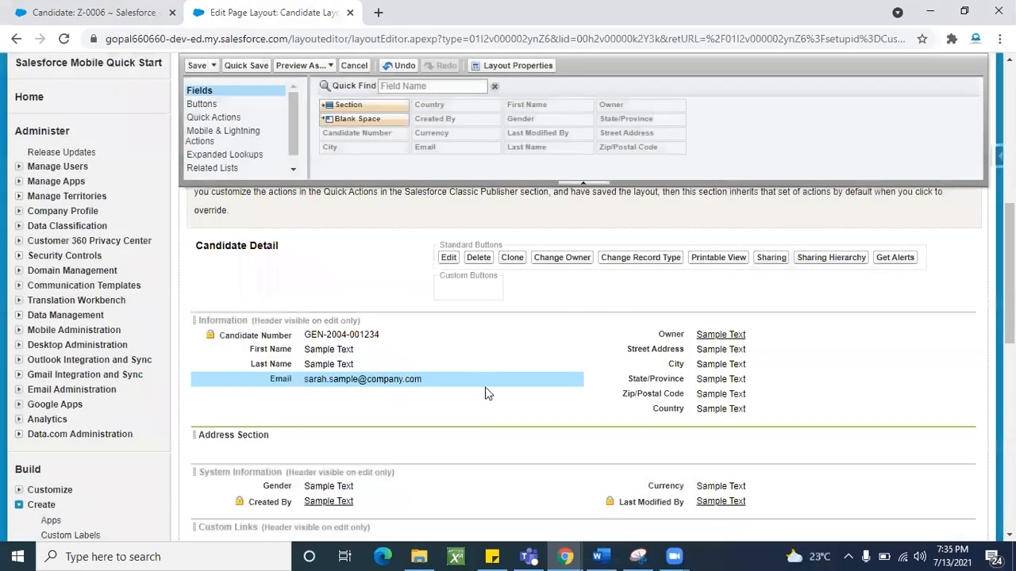
- Place Street Address and City left, State/Province and Zip/Postal Code right, then save the layout
scroll(447, 426, "down", 1)
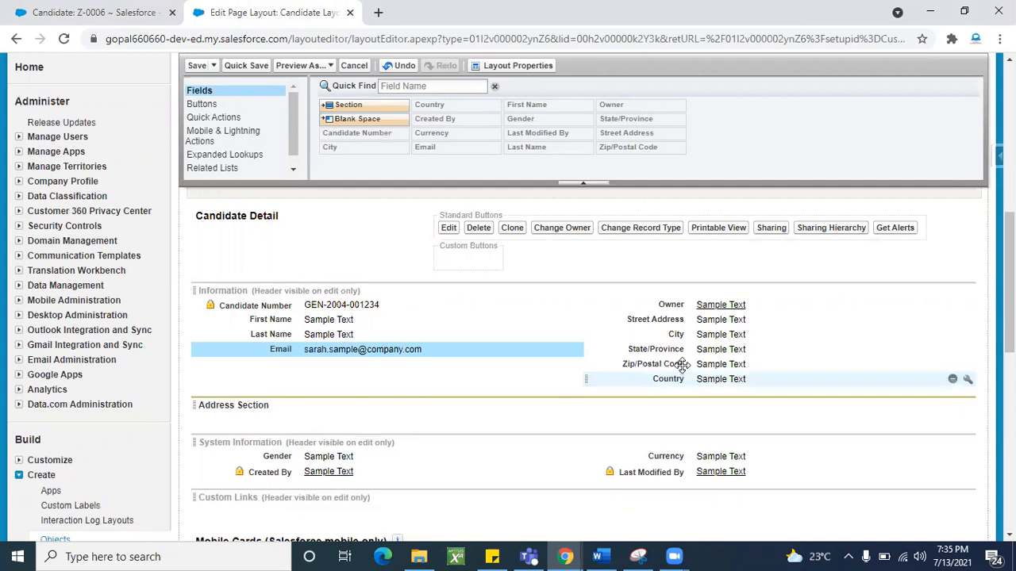
left_click_drag(686, 335, 375, 423)
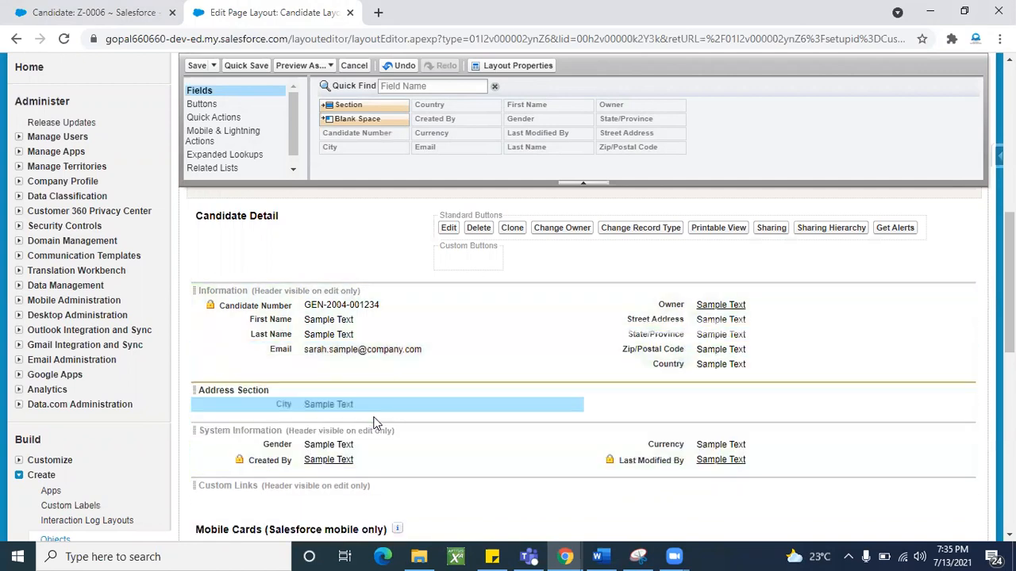
left_click(663, 334)
left_click_drag(666, 319, 363, 391)
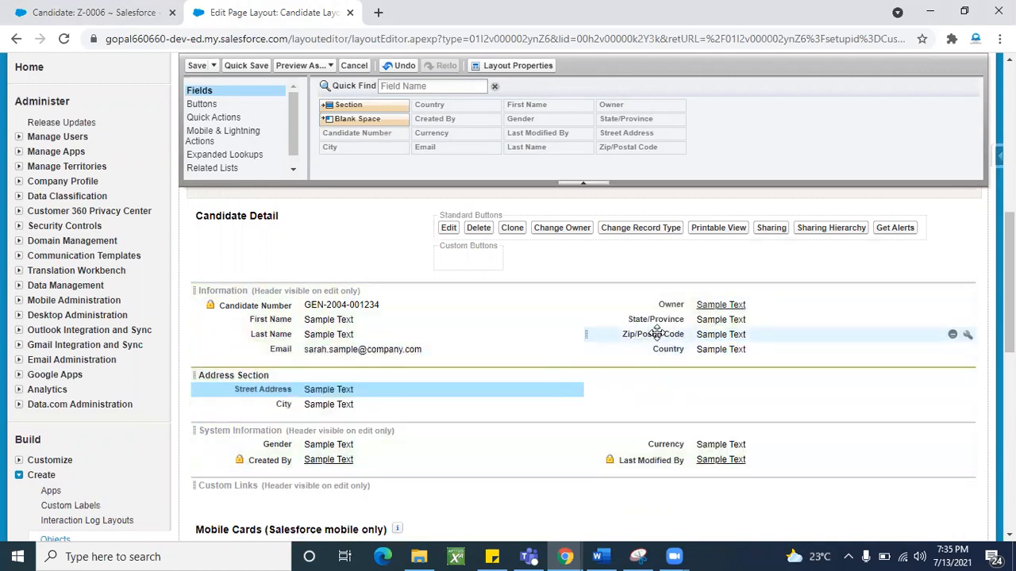
left_click_drag(663, 319, 675, 389)
left_click_drag(675, 319, 673, 401)
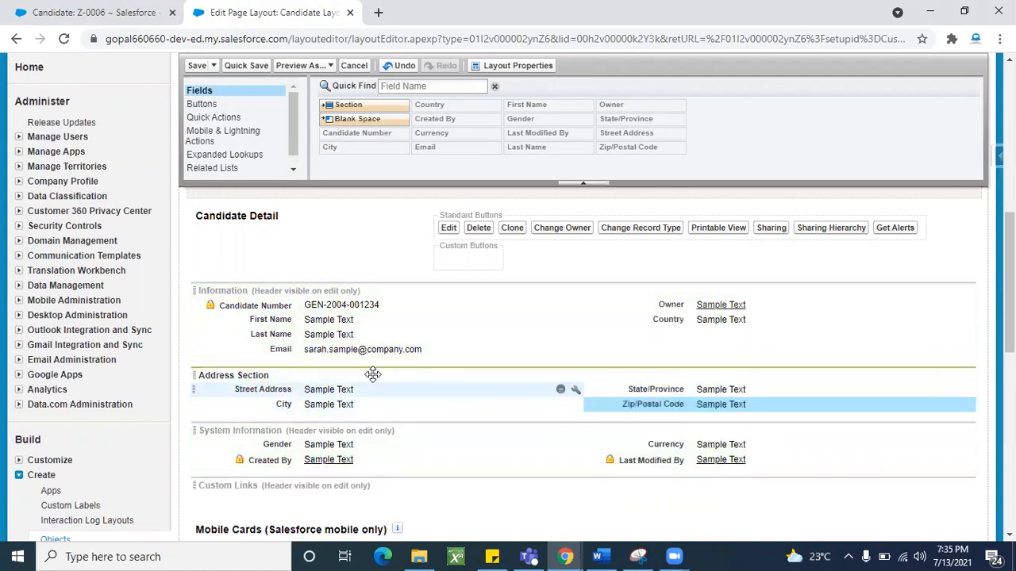
left_click(196, 65)
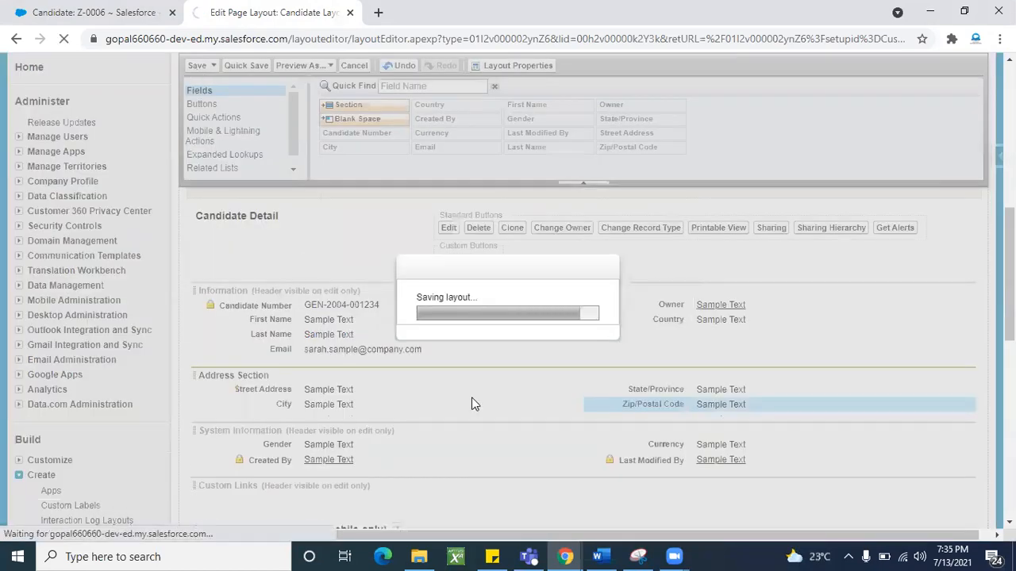
scroll(471, 404, "down", 9)
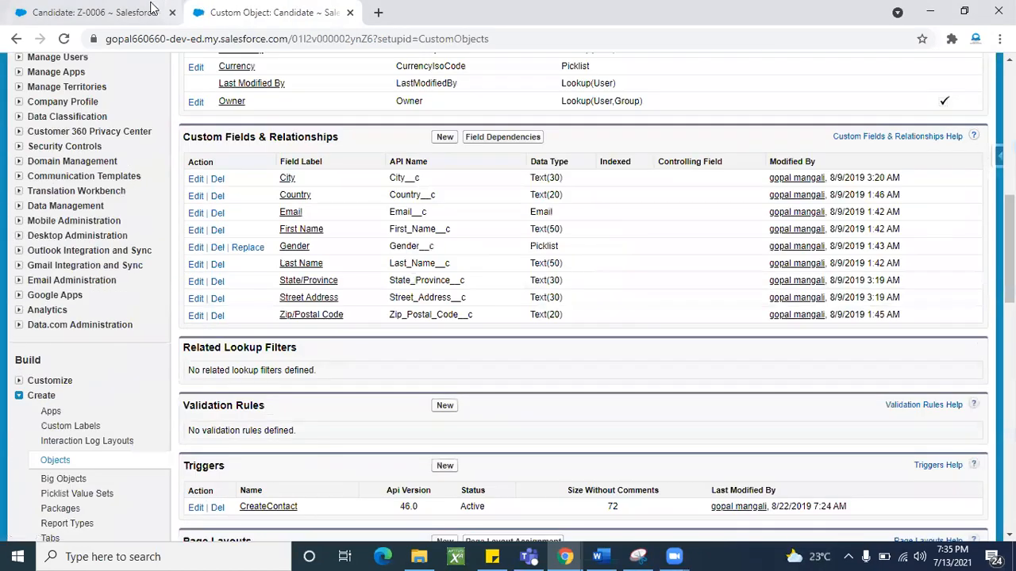
left_click(143, 6)
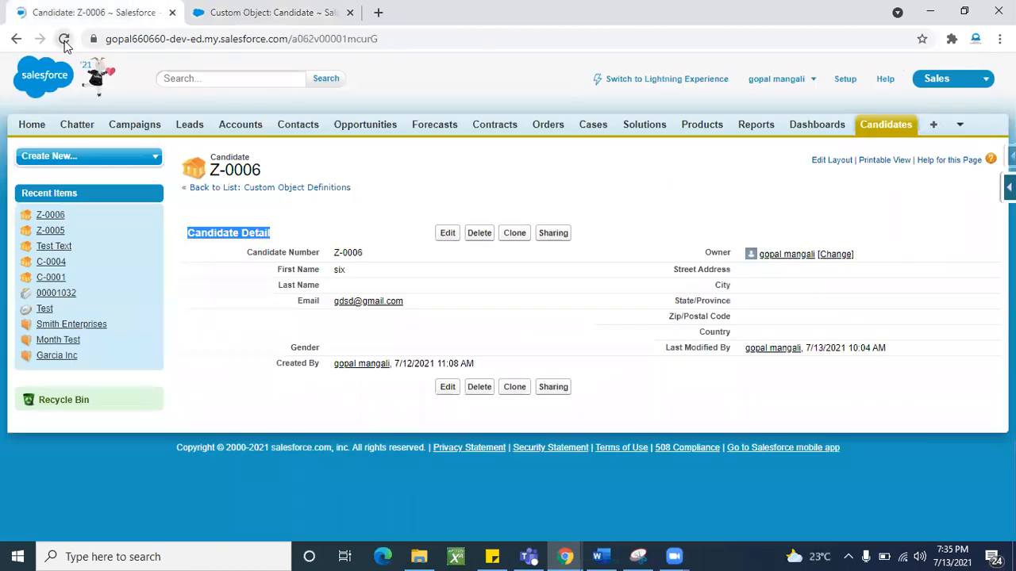
left_click(63, 40)
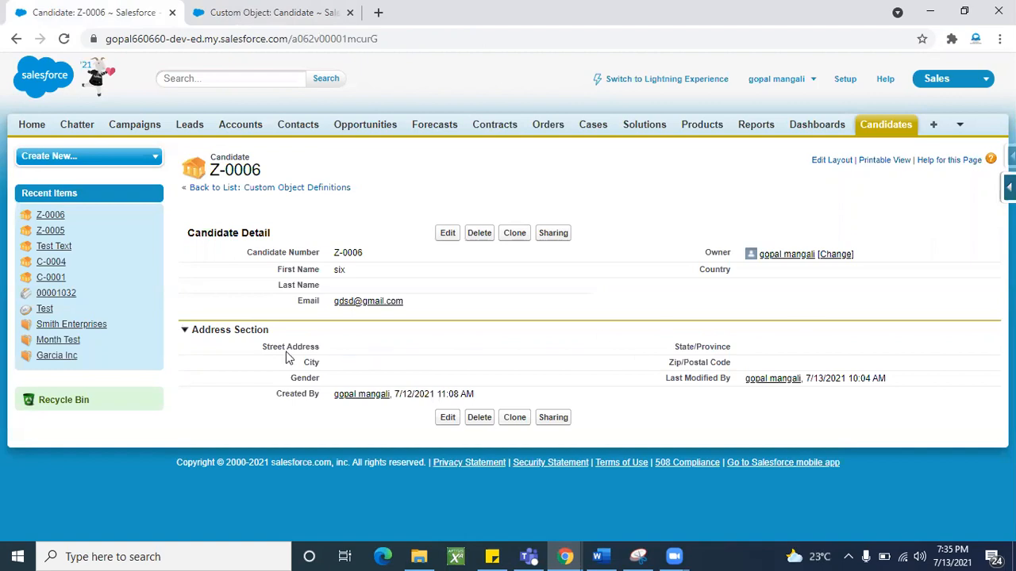
left_click(184, 332)
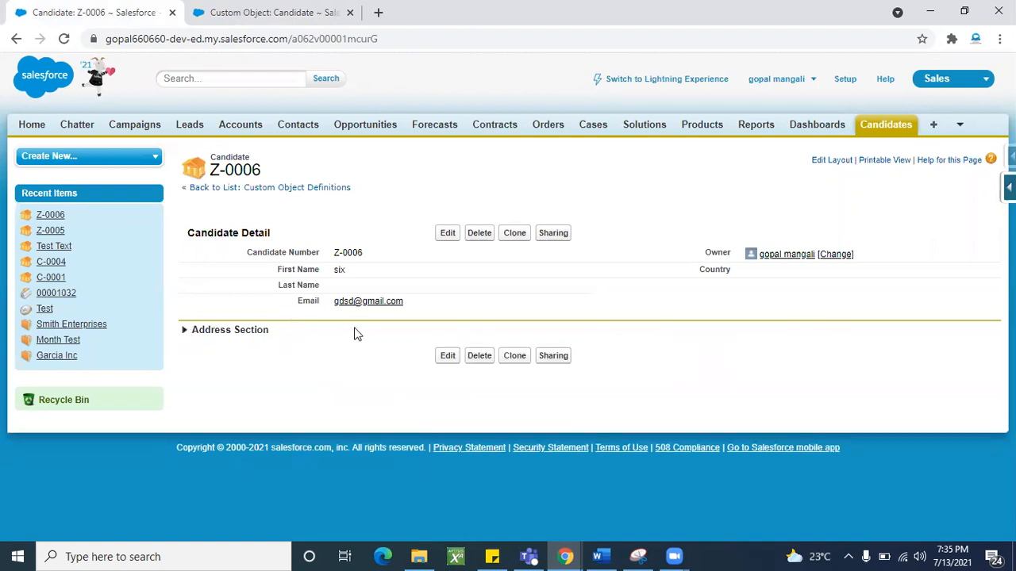
left_click(184, 331)
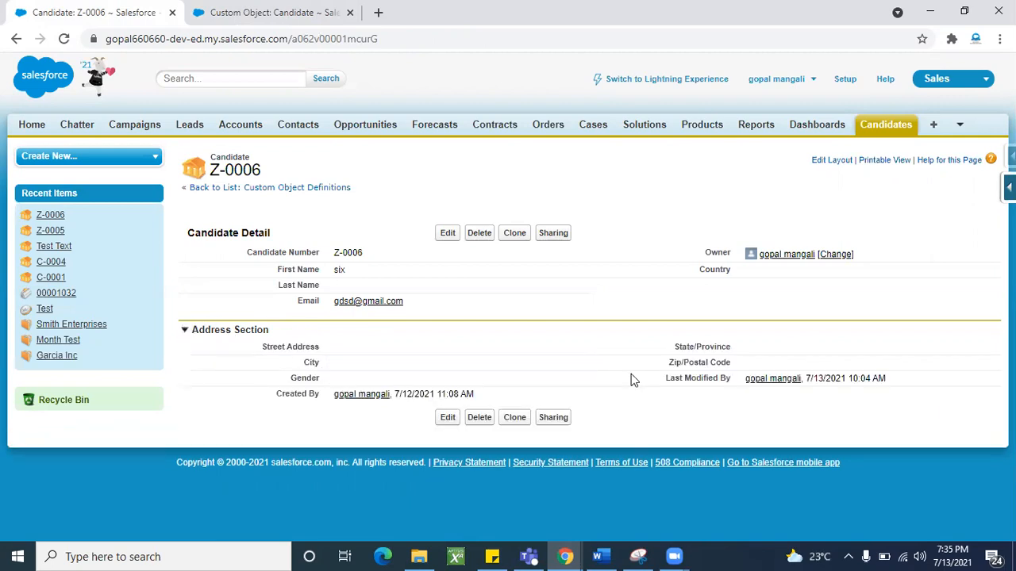
left_click(250, 17)
scroll(304, 416, "down", 4)
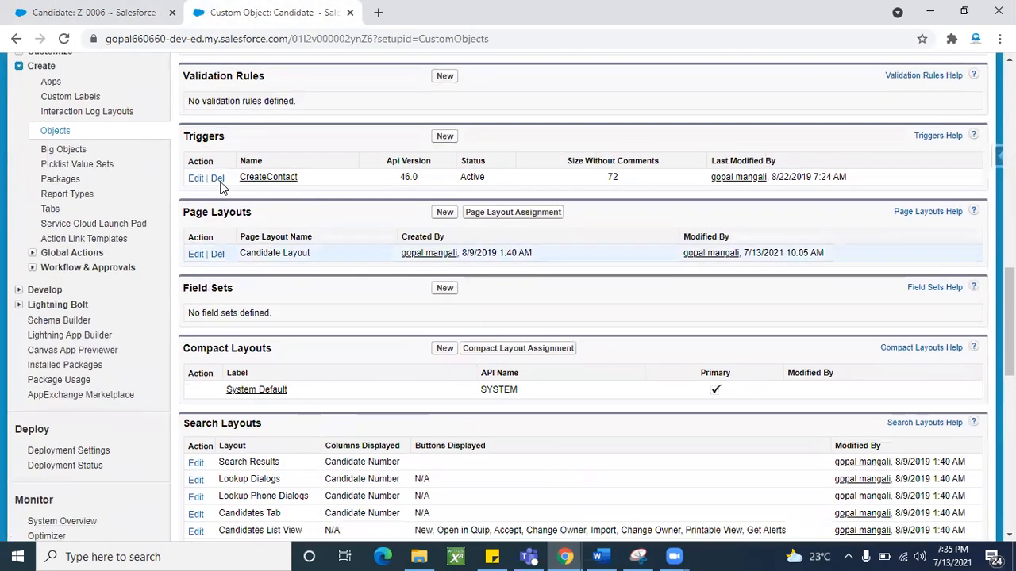
- Edit Candidate Layout again and add a section named Other Infomation above Custom Links
left_click(196, 255)
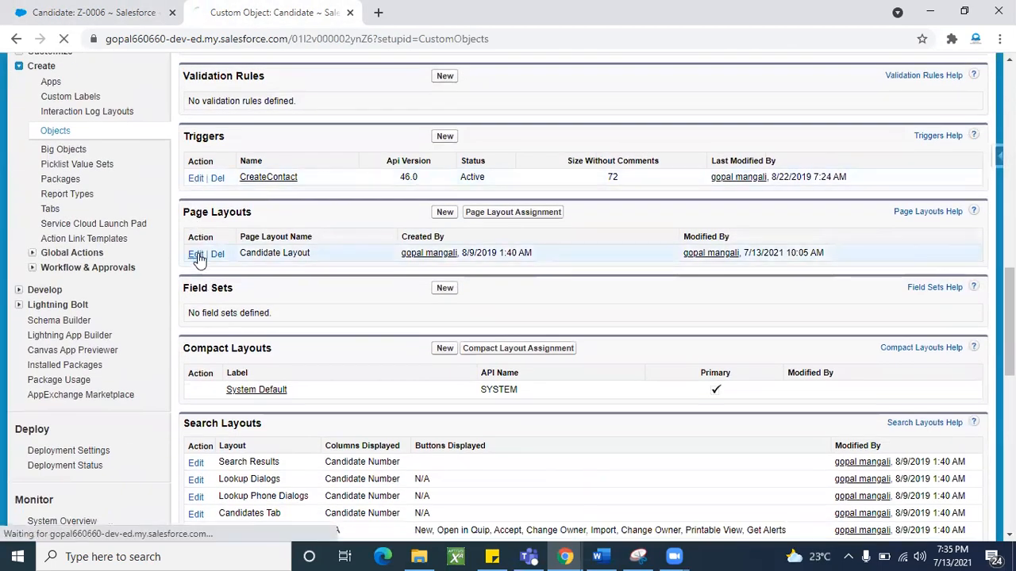
scroll(452, 398, "down", 7)
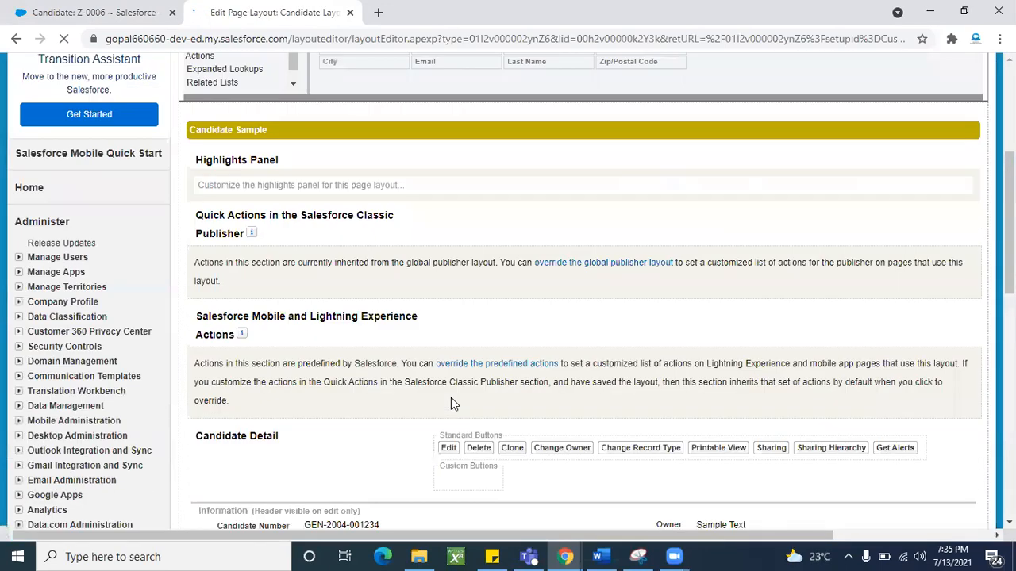
scroll(451, 398, "down", 1)
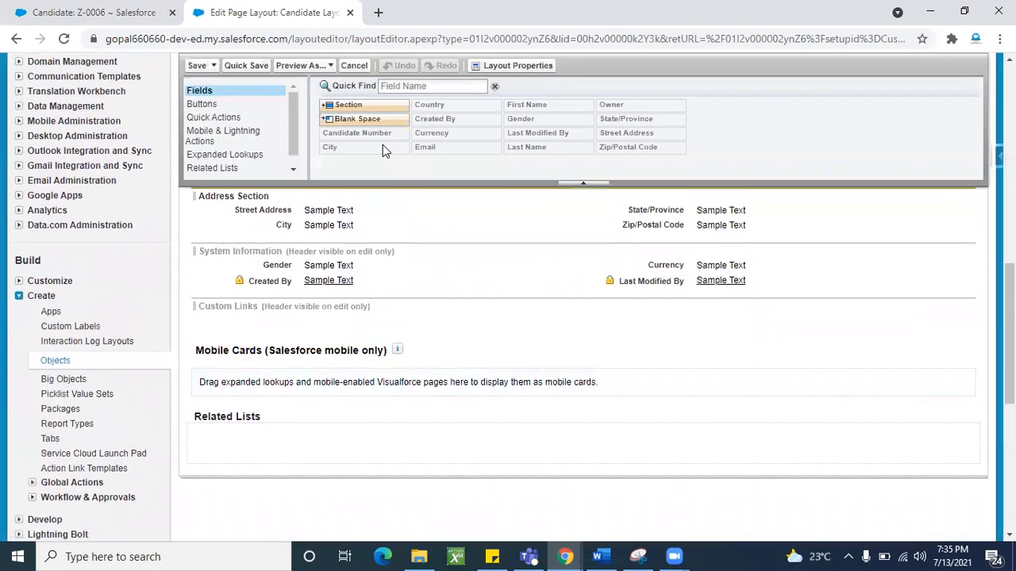
left_click_drag(352, 105, 308, 311)
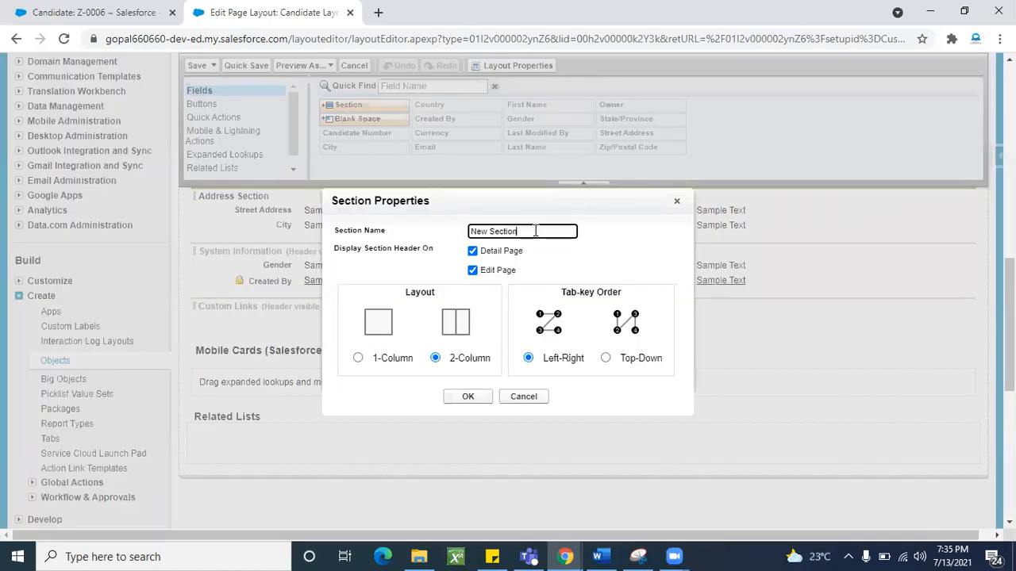
key("BackSpace")
type("Add")
type("Other")
left_click(466, 397)
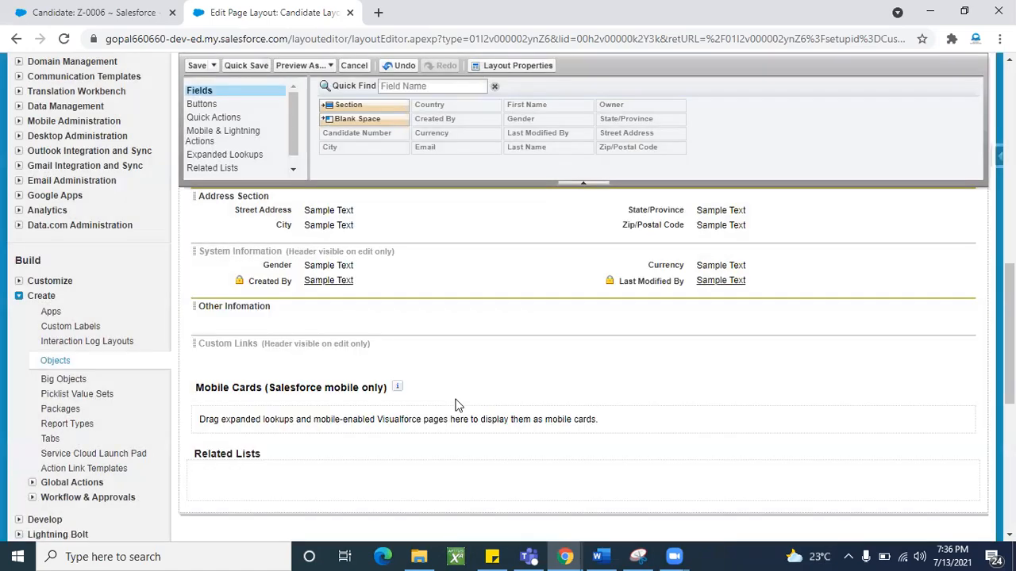
left_click(964, 308)
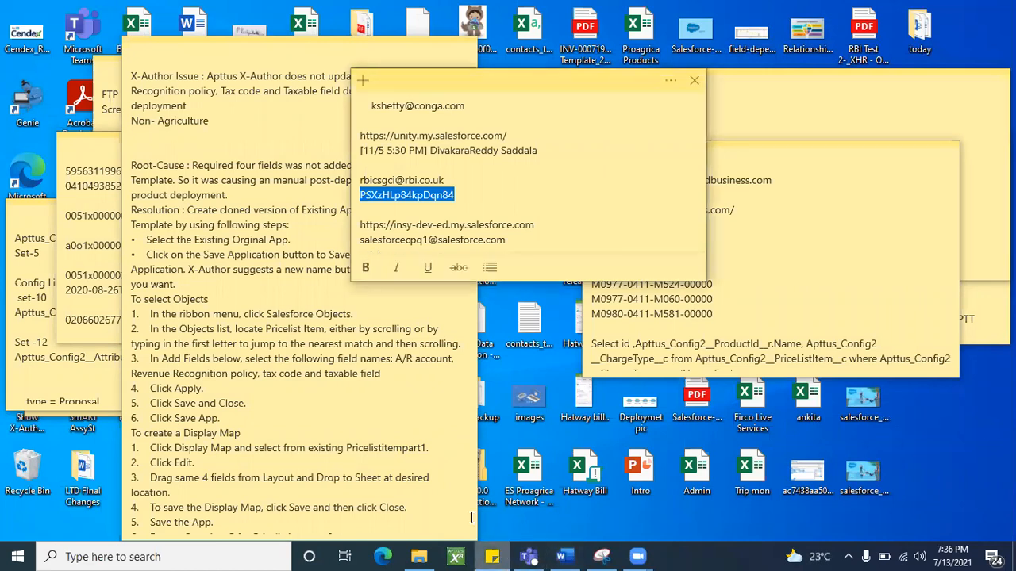
- Minimize the sticky notes, launch Google Chrome, and restore its previous pages
left_click(494, 555)
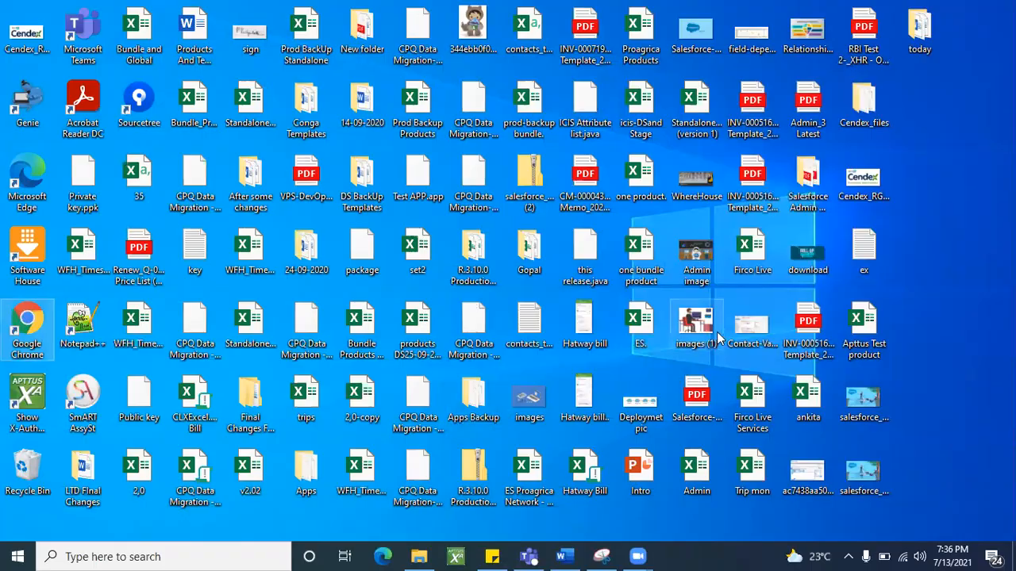
double_click(714, 334)
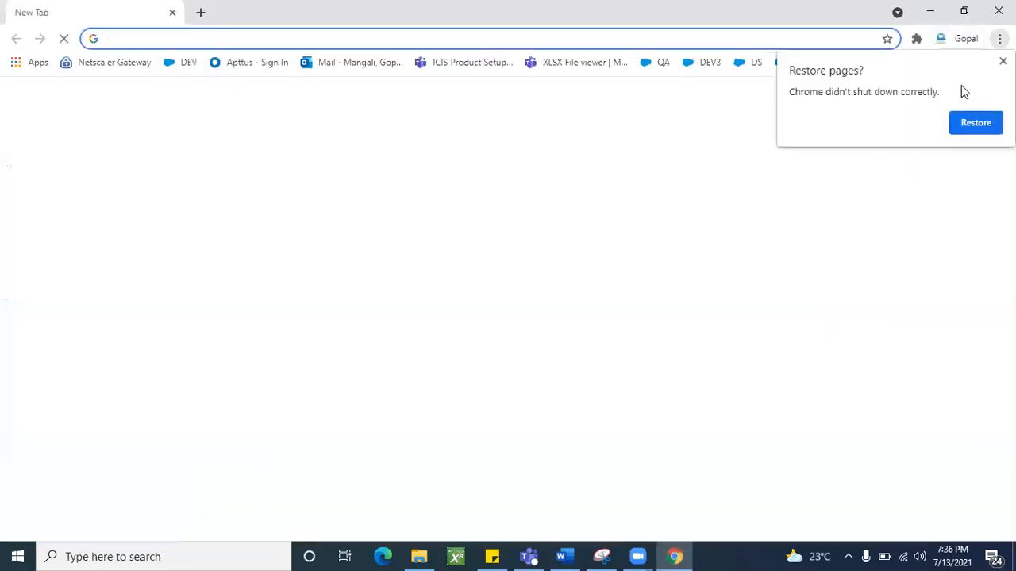
left_click(976, 123)
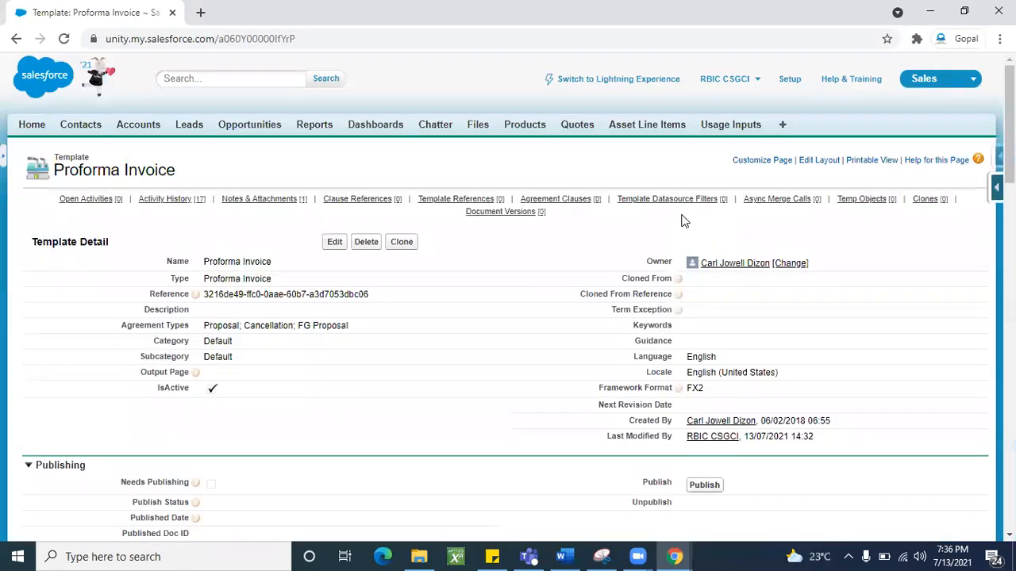
- Reopen the two recently closed Salesforce tabs from Chrome's History menu
left_click(200, 12)
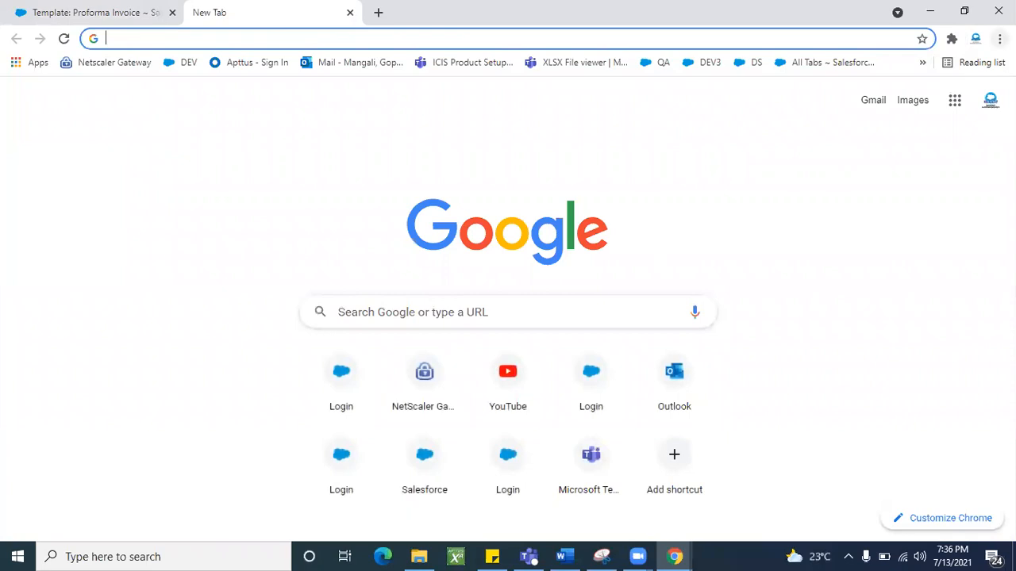
left_click(1000, 38)
mouse_move(864, 126)
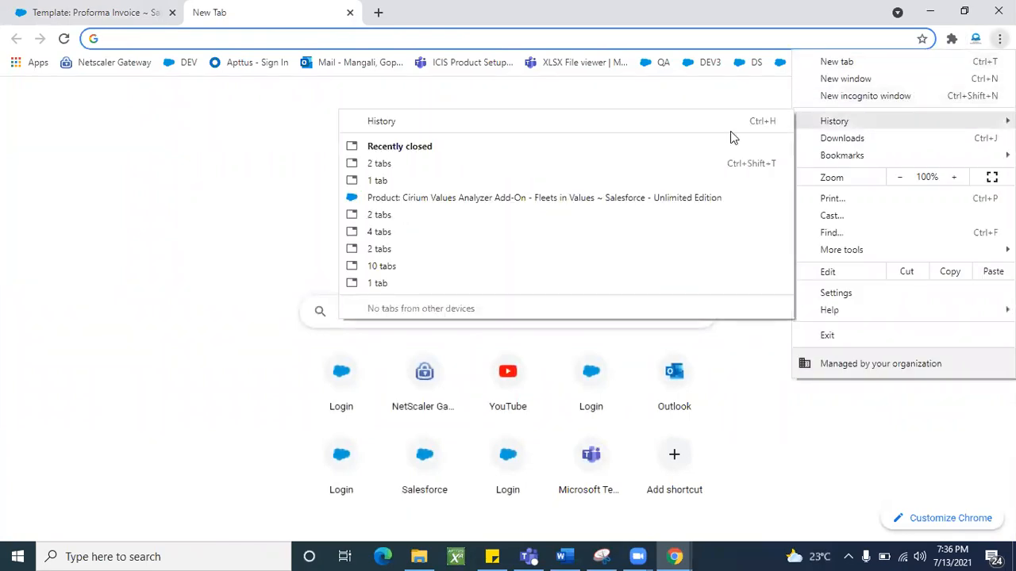
left_click(456, 167)
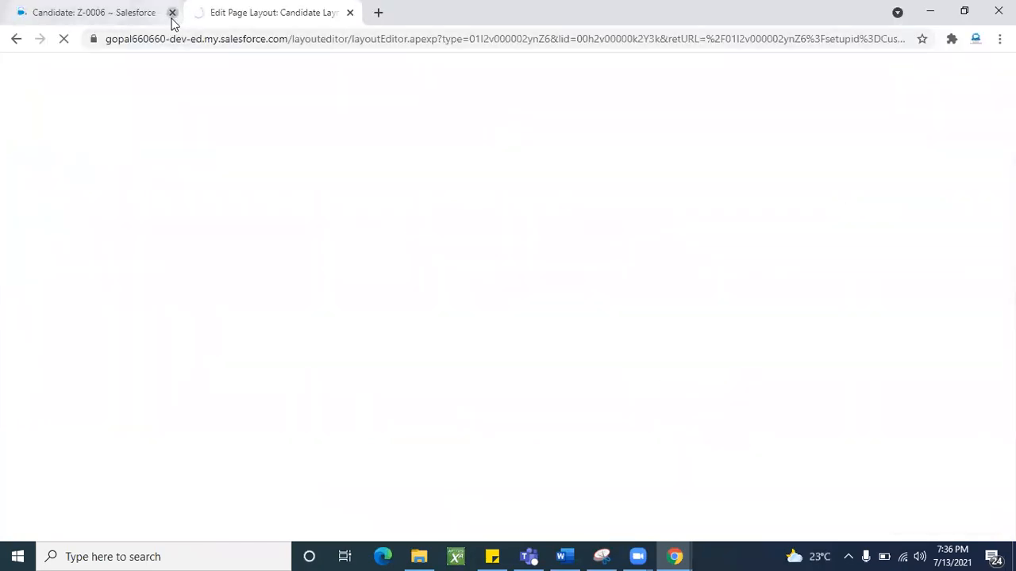
- Close the record tab, duplicate the layout editor tab, and put Candidates Home first
left_click(172, 14)
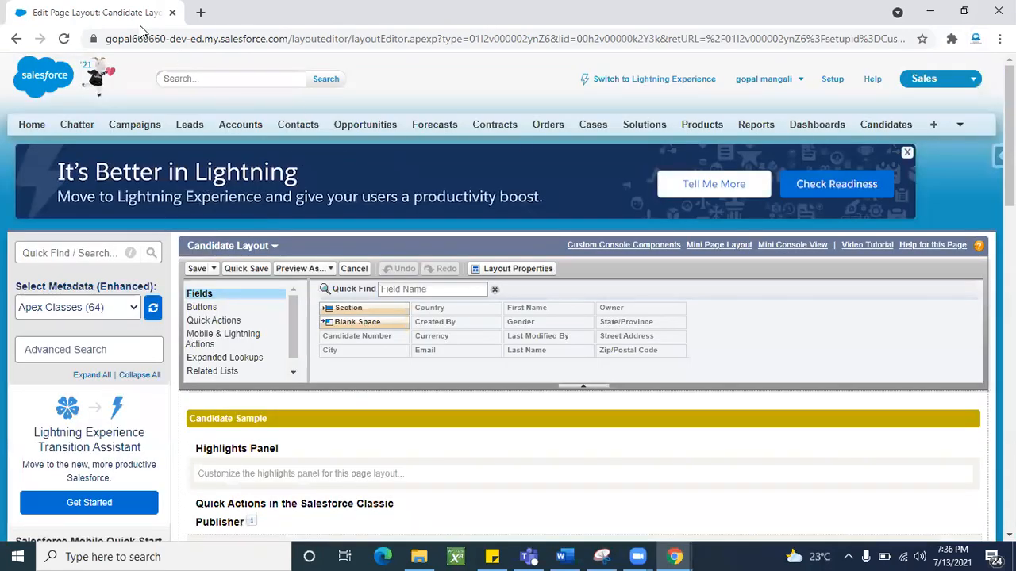
right_click(125, 15)
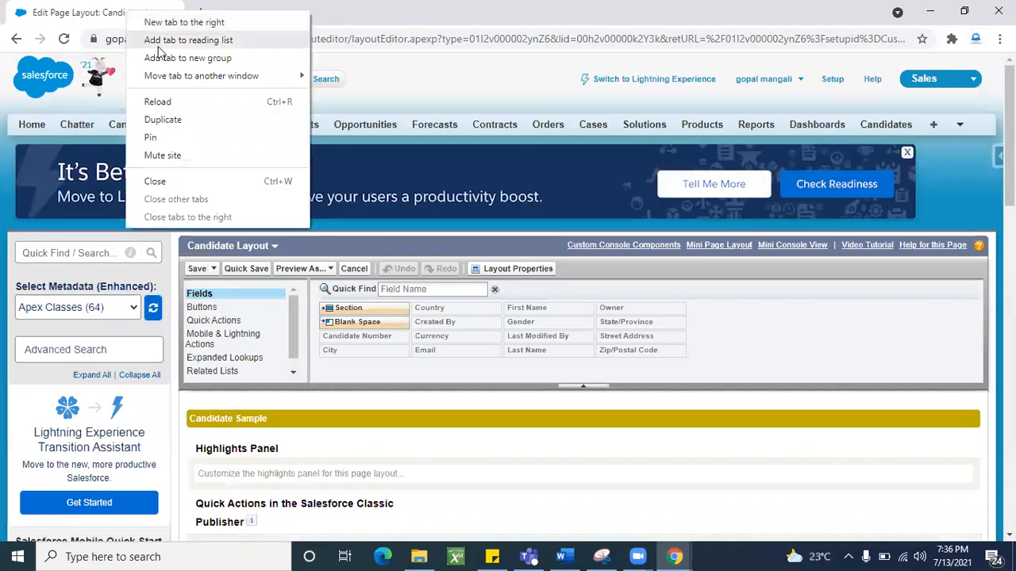
left_click(166, 120)
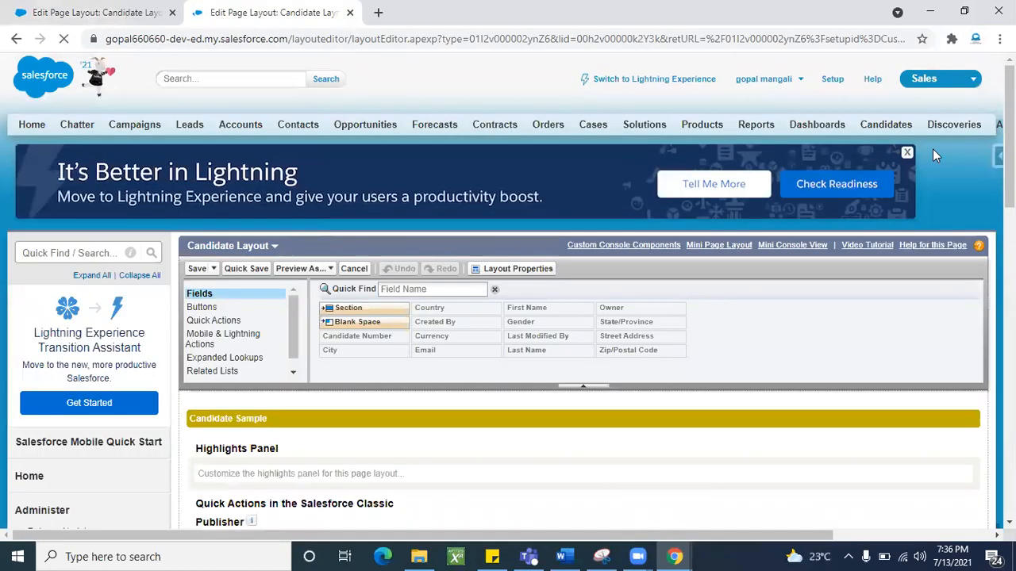
left_click(888, 124)
left_click_drag(270, 12, 106, 6)
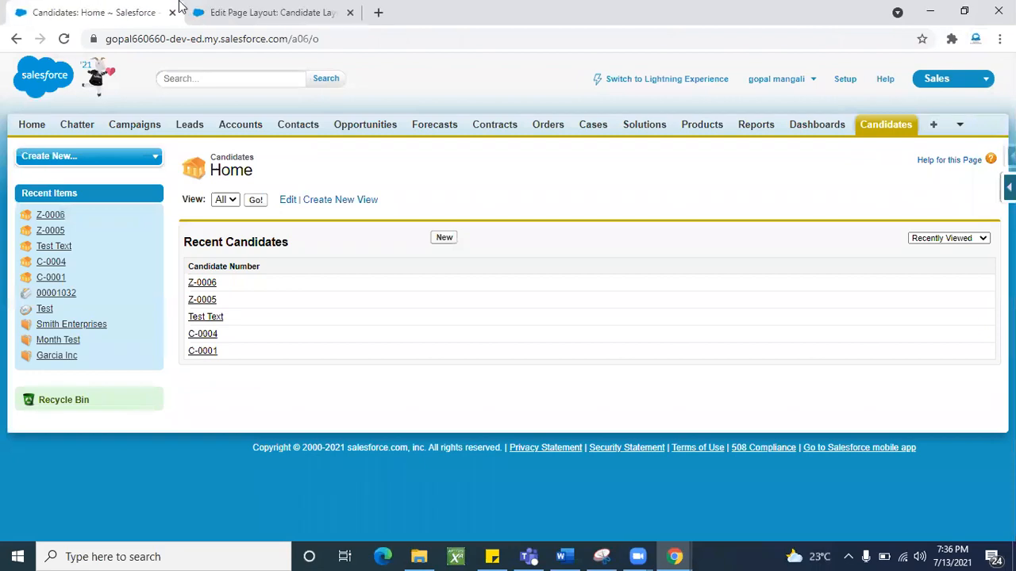
left_click(261, 23)
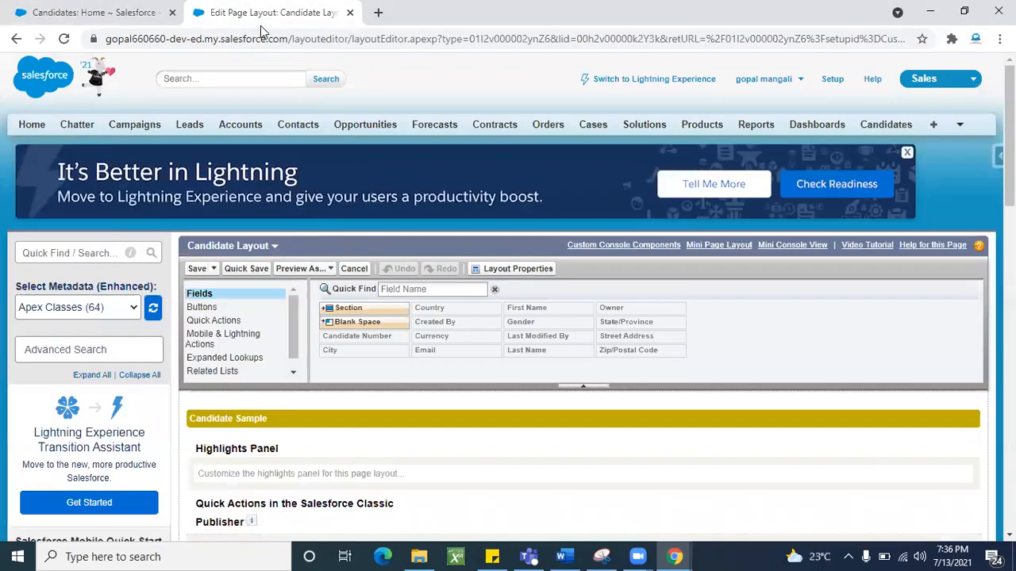
- Add a new section named Other Information below Custom Links
scroll(329, 272, "down", 10)
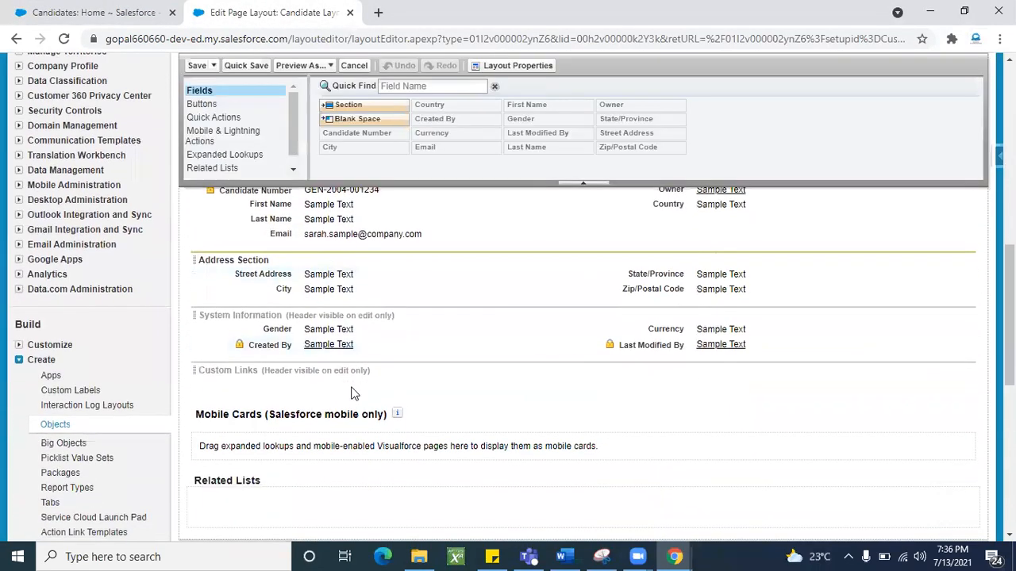
scroll(341, 270, "down", 1)
left_click_drag(338, 105, 289, 365)
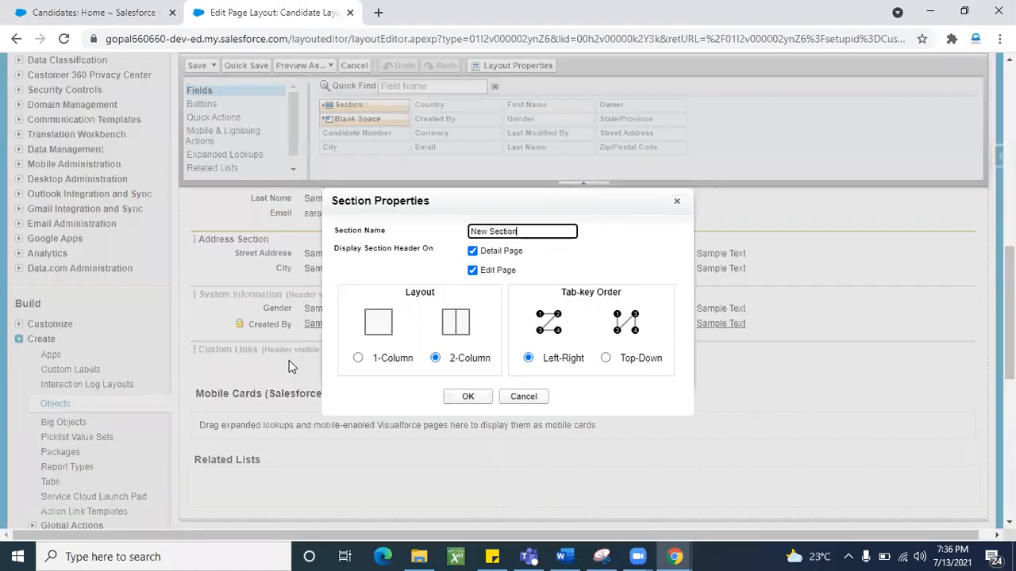
key("ctrl+a")
key("BackSpace")
type("Oth")
left_click(468, 397)
- Move Created By and Last Modified By into Other Information and save the layout
scroll(445, 389, "down", 2)
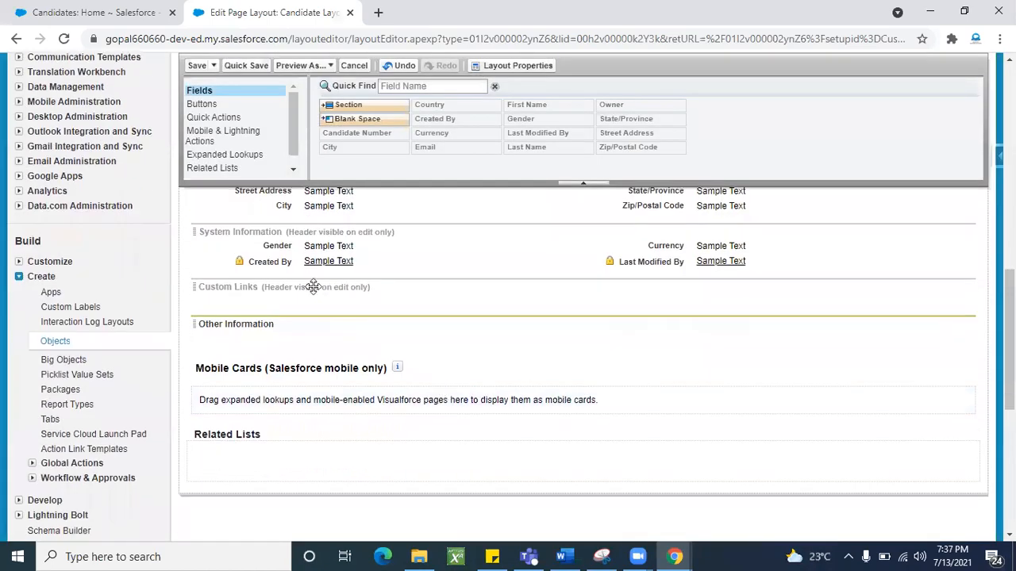
left_click_drag(270, 262, 283, 324)
left_click_drag(669, 264, 665, 327)
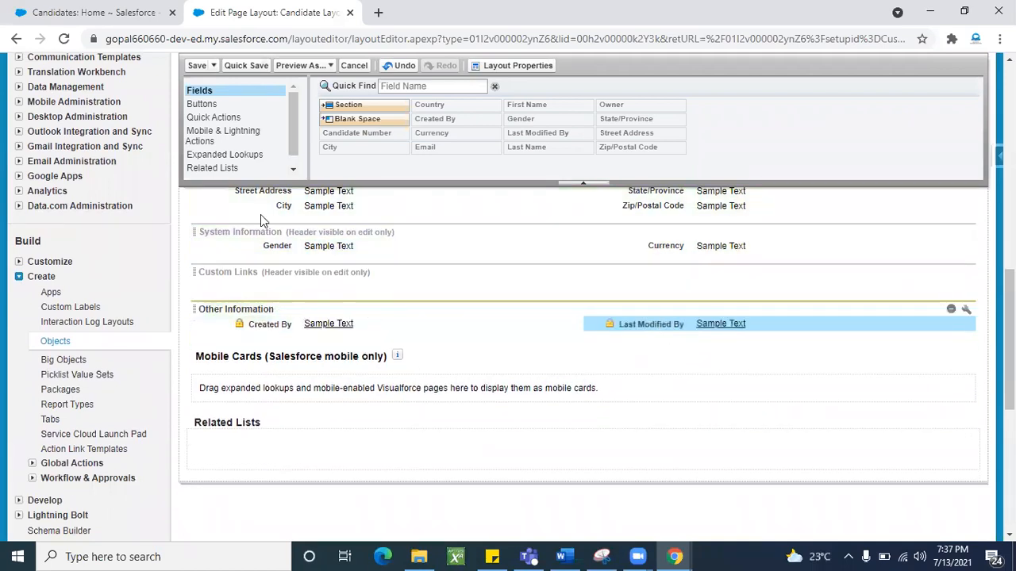
left_click(197, 65)
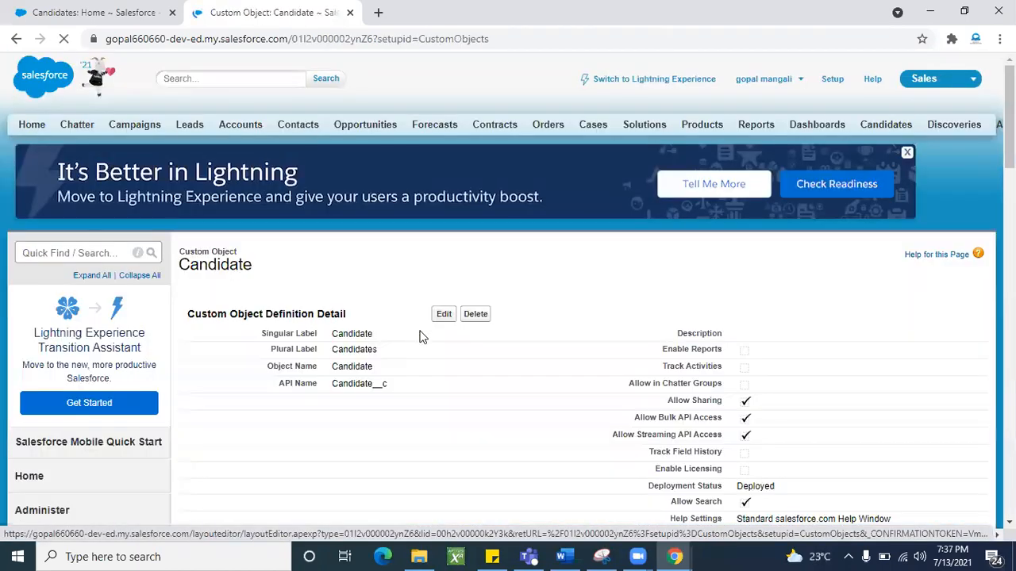
scroll(433, 361, "down", 3)
scroll(447, 389, "down", 2)
- Review candidate Z-0006's Detail, Address and Other Information sections, then open the Cases home page
left_click(99, 11)
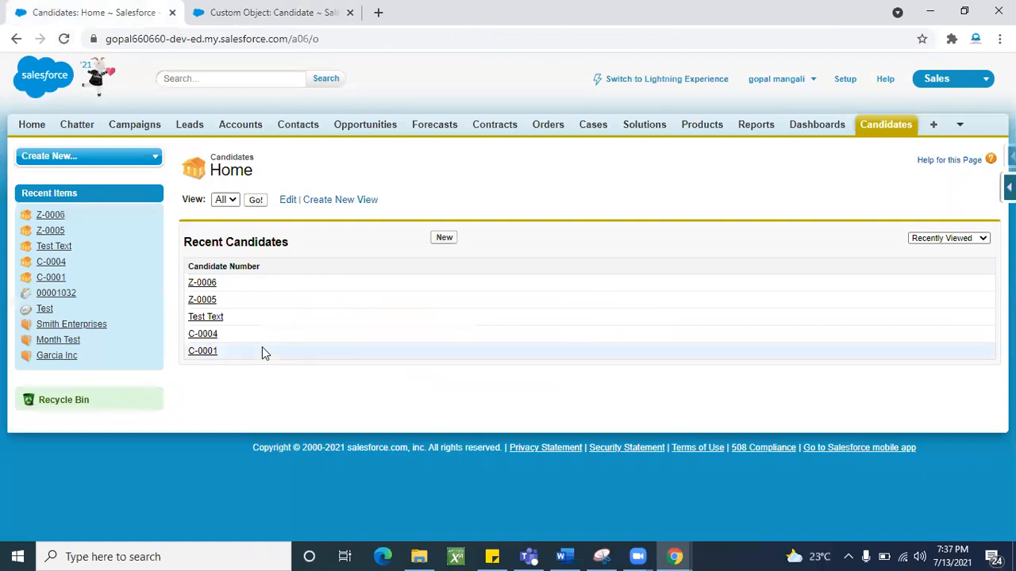
left_click(204, 299)
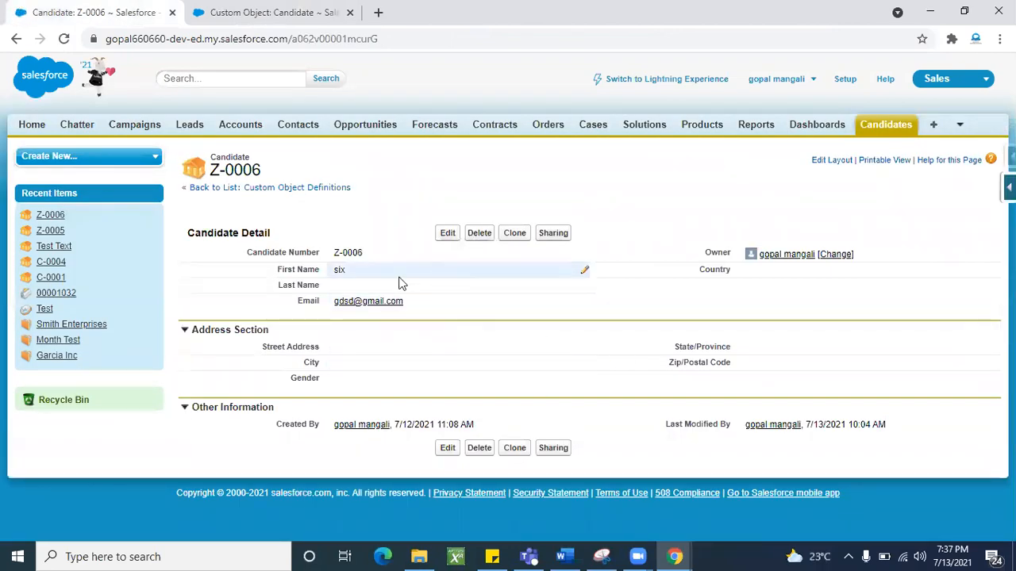
triple_click(214, 233)
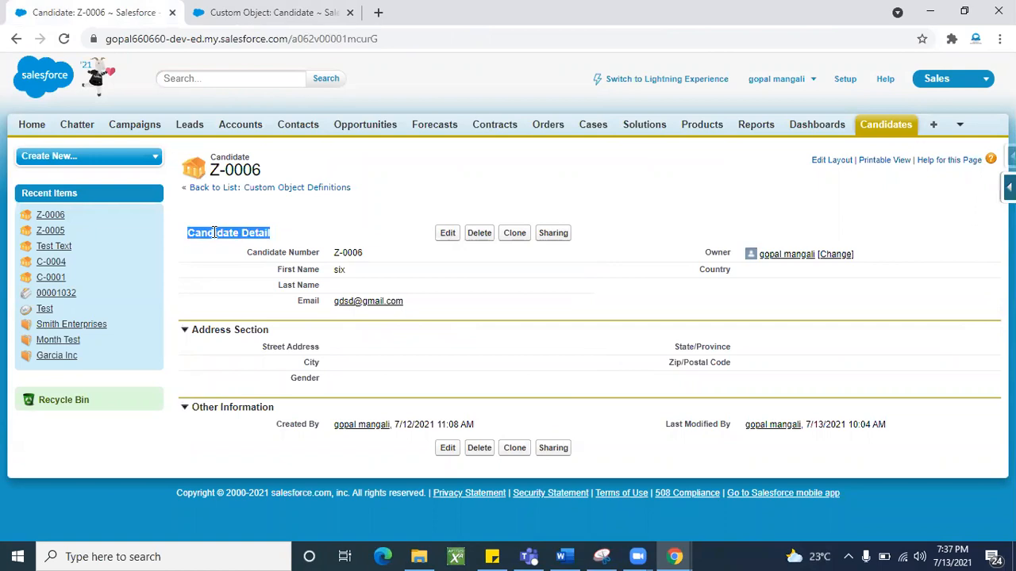
triple_click(224, 329)
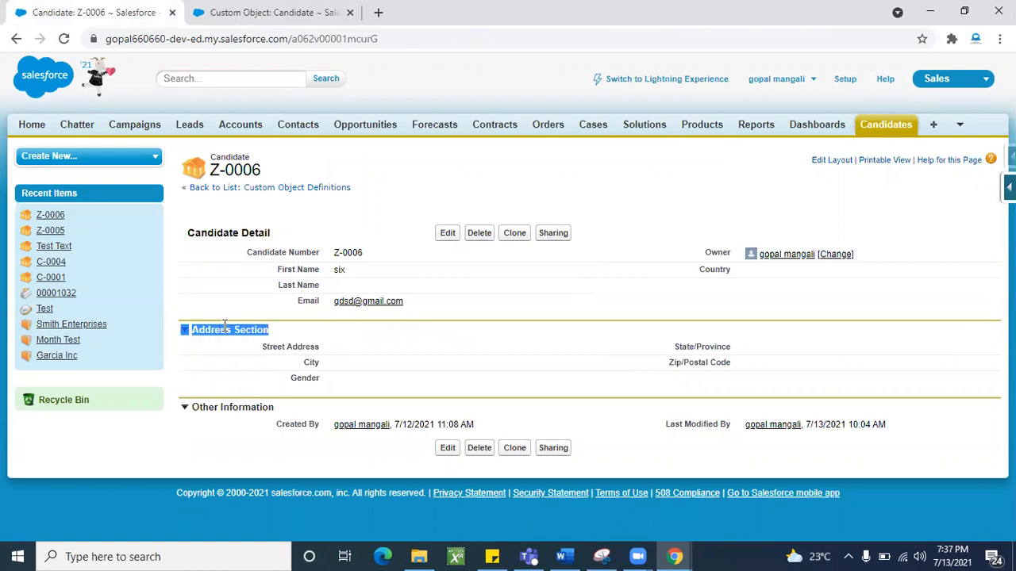
triple_click(204, 407)
left_click(242, 438)
left_click(599, 129)
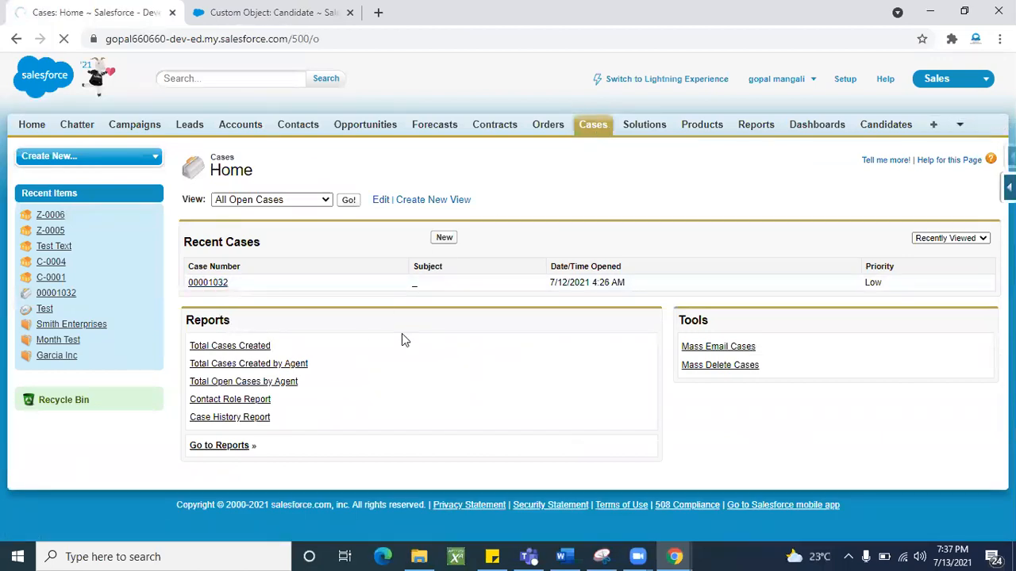
- From case 00001032's Details view, choose Edit Layout in the Force.com quick access menu
scroll(256, 141, "down", 2)
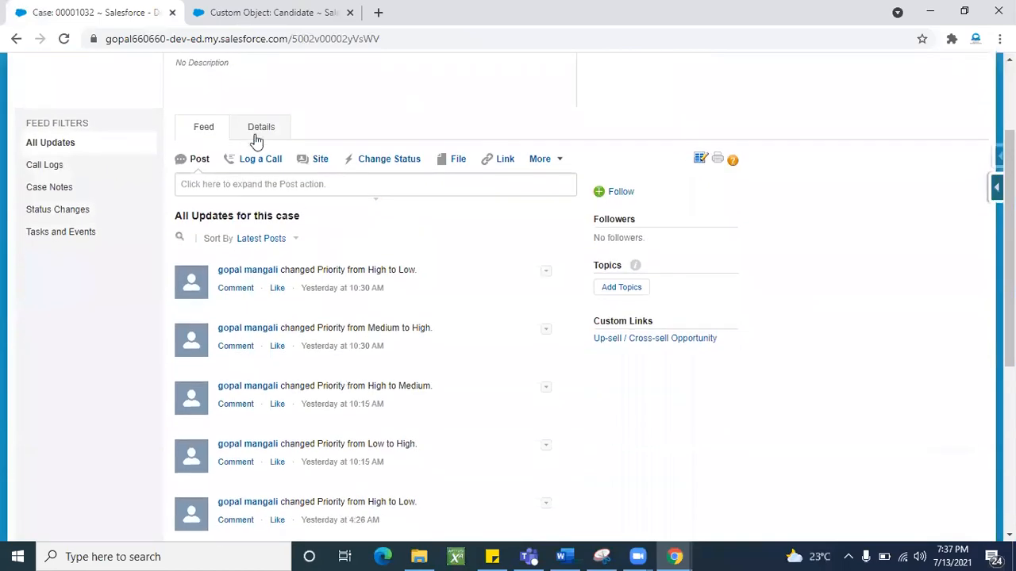
left_click(250, 129)
scroll(379, 378, "down", 3)
scroll(379, 379, "down", 2)
scroll(379, 379, "up", 4)
scroll(331, 409, "down", 1)
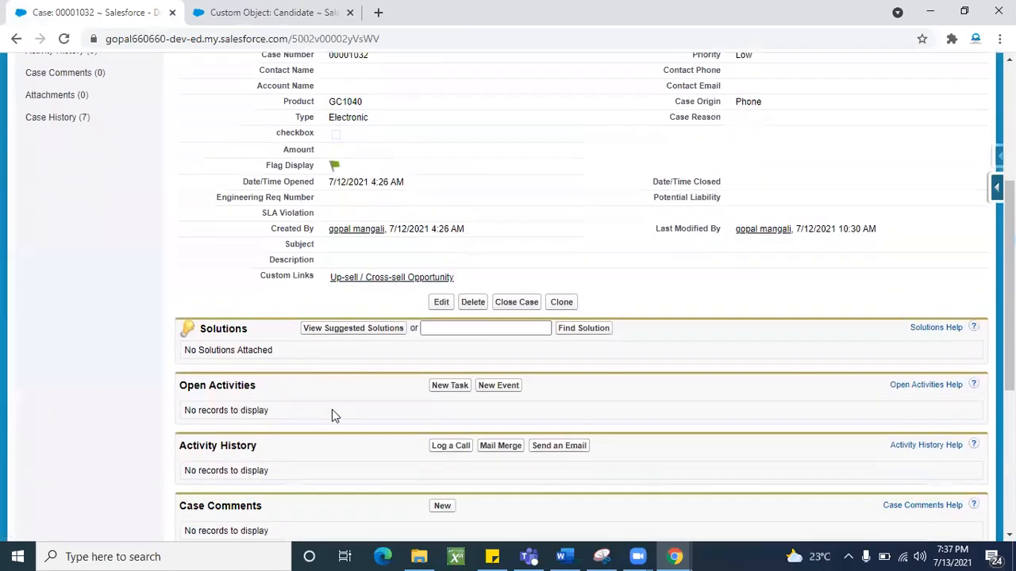
scroll(332, 410, "up", 1)
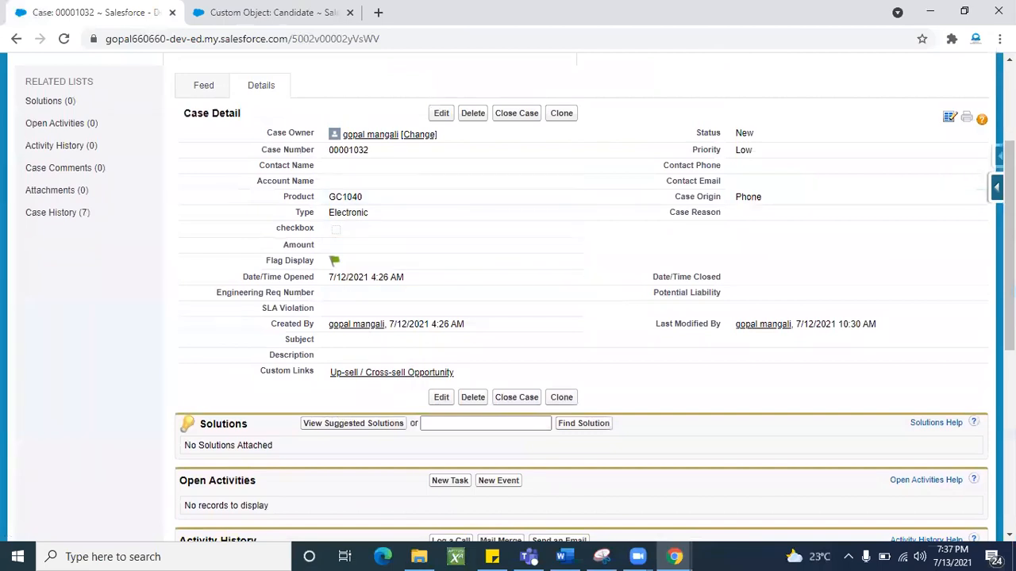
left_click(996, 187)
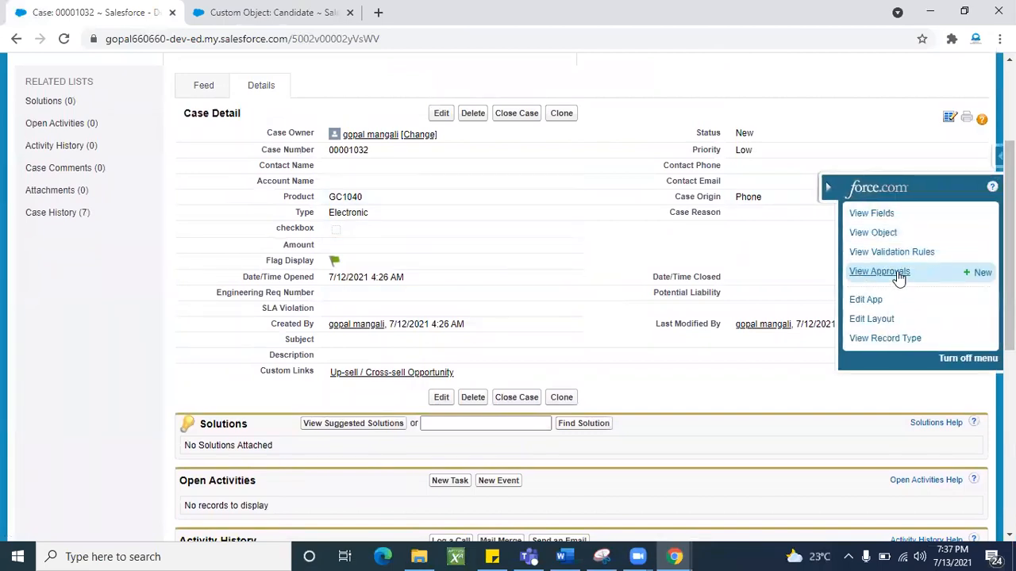
left_click(874, 321)
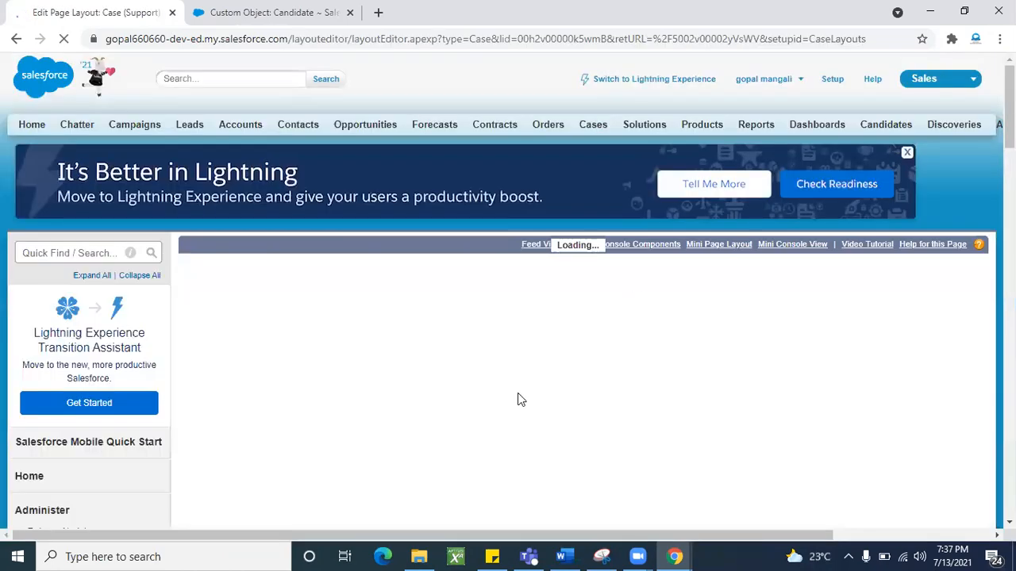
scroll(517, 397, "down", 10)
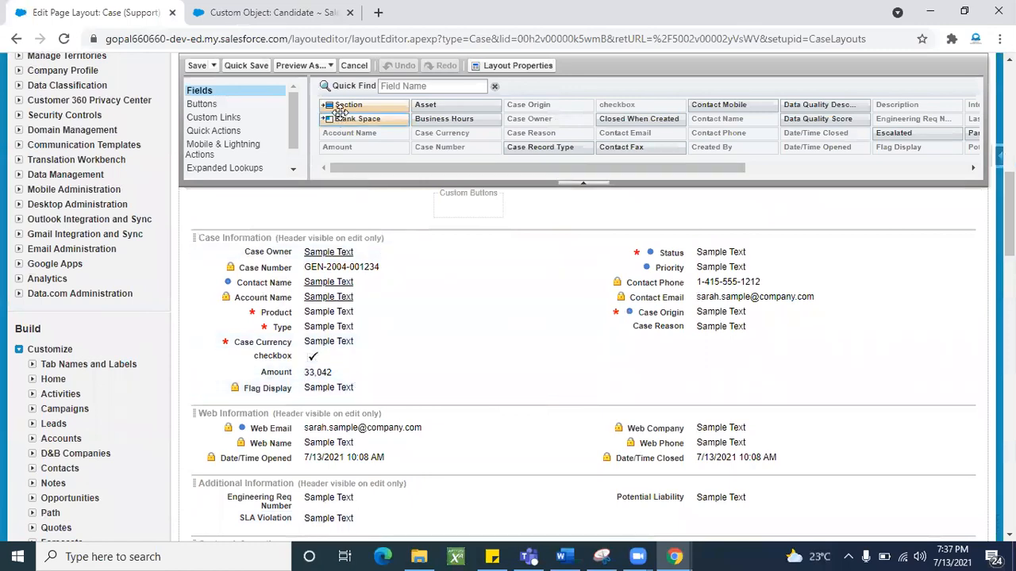
- Add a section below Case Information and name it New Section
left_click_drag(341, 105, 301, 332)
triple_click(521, 232)
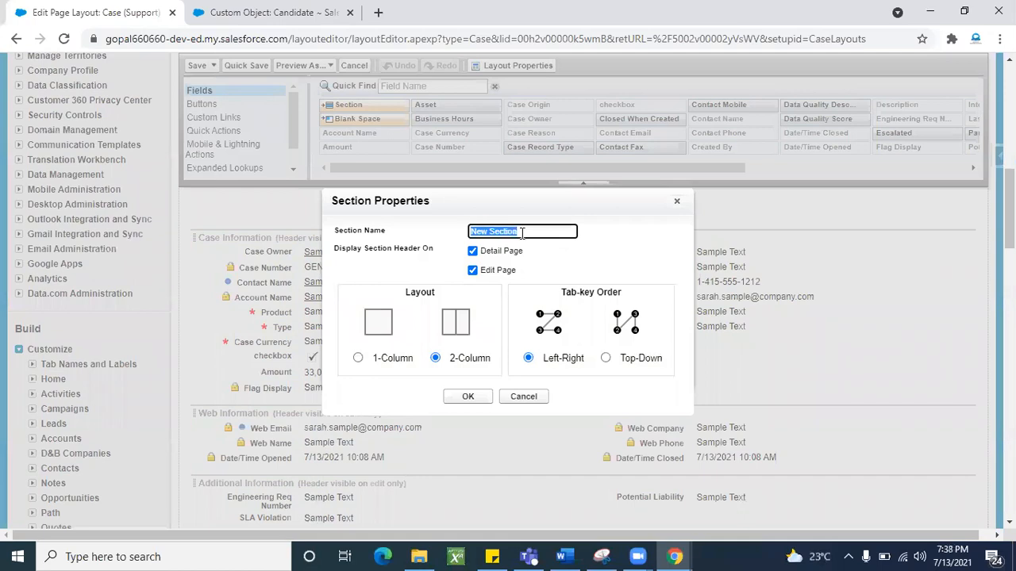
key("BackSpace")
type("New")
left_click(463, 397)
- Move Type, Case Currency, Product, Account Name and Flag Display into New Section
scroll(357, 397, "down", 1)
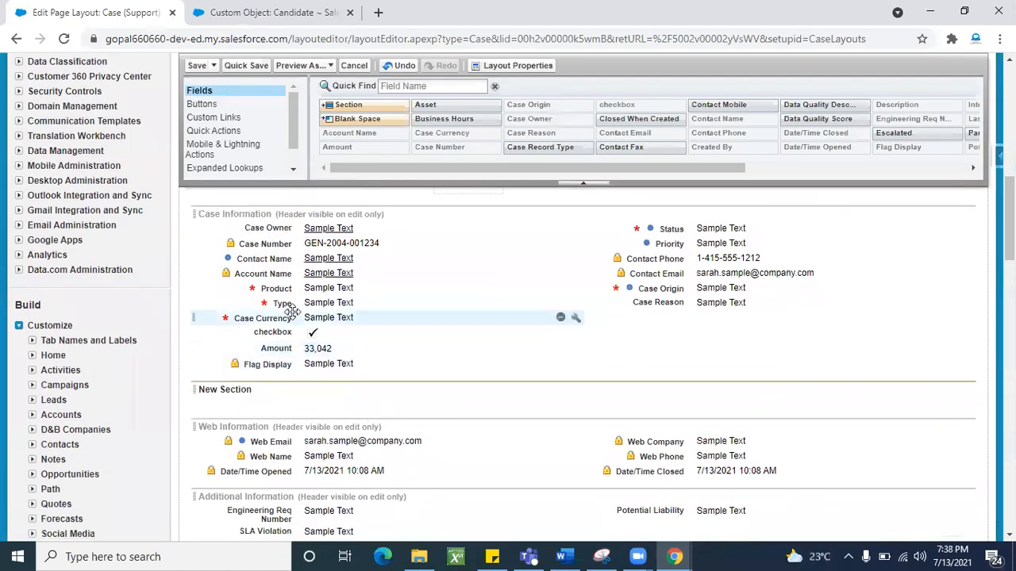
left_click_drag(282, 303, 286, 393)
left_click_drag(337, 303, 643, 375)
left_click_drag(313, 287, 314, 386)
left_click_drag(304, 286, 601, 367)
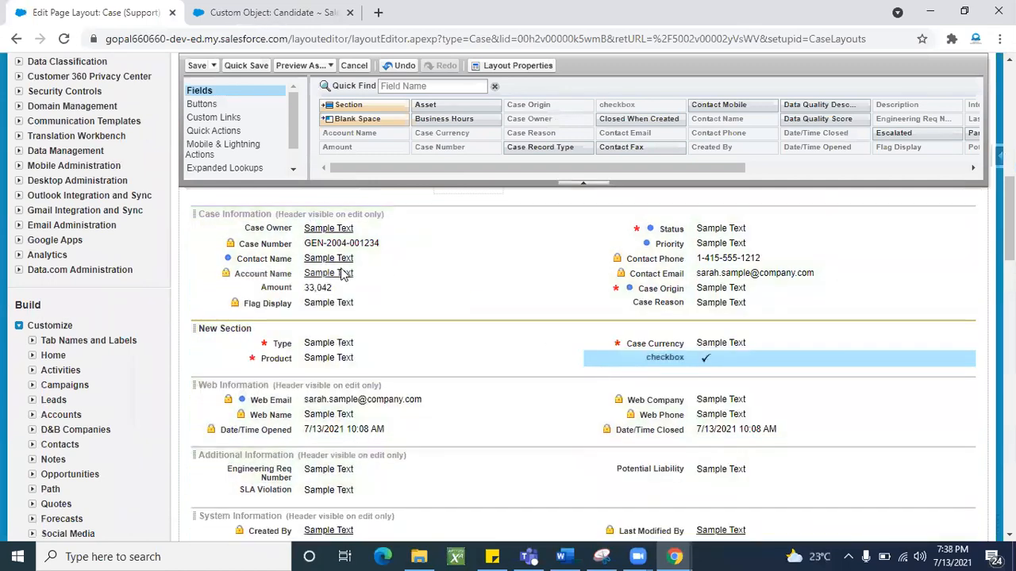
left_click_drag(315, 274, 328, 378)
left_click_drag(324, 288, 627, 371)
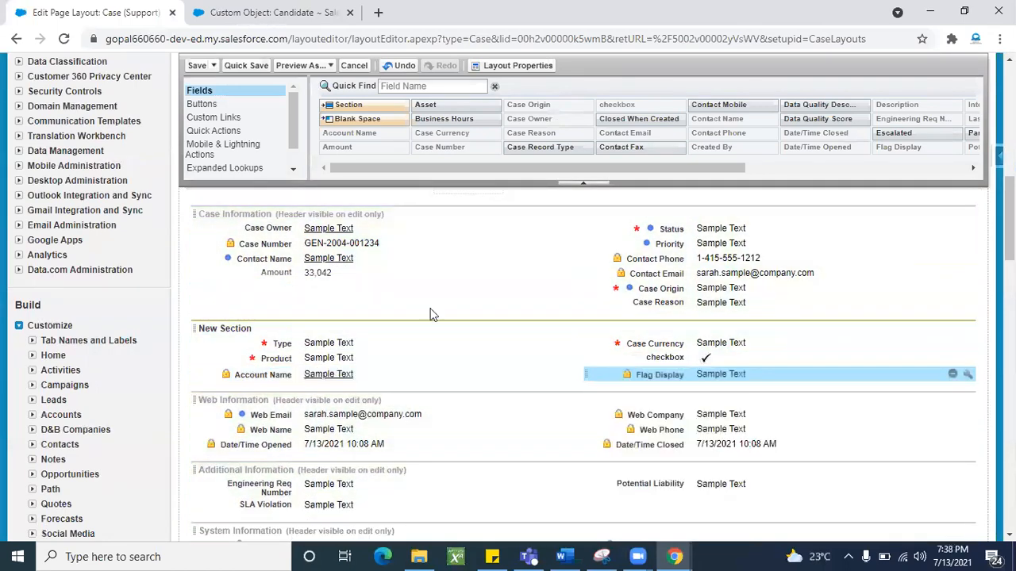
- Save the Case layout and review case 00001032's New Section with Type Electronic and Product GC1040
left_click(194, 68)
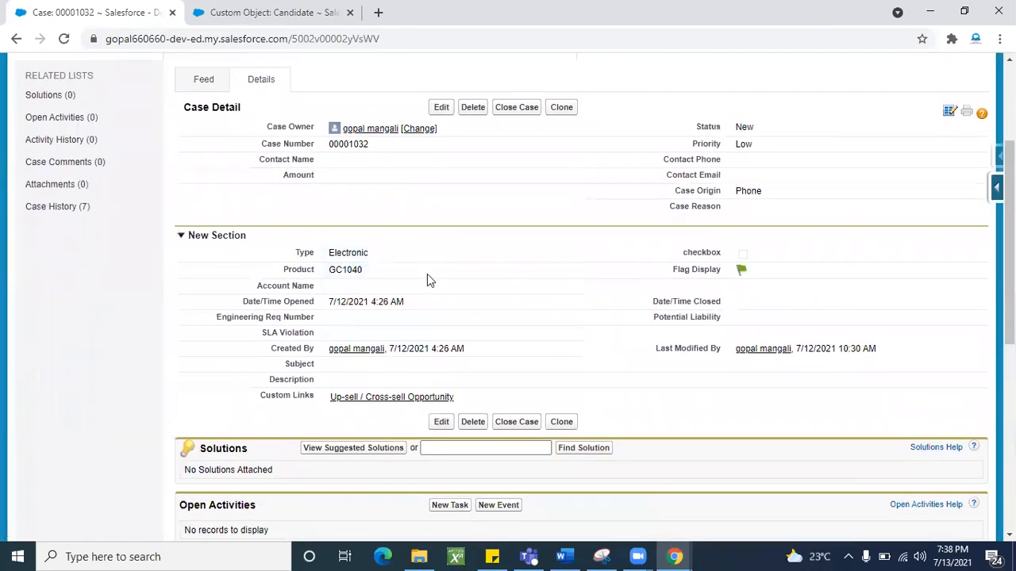
scroll(381, 296, "up", 1)
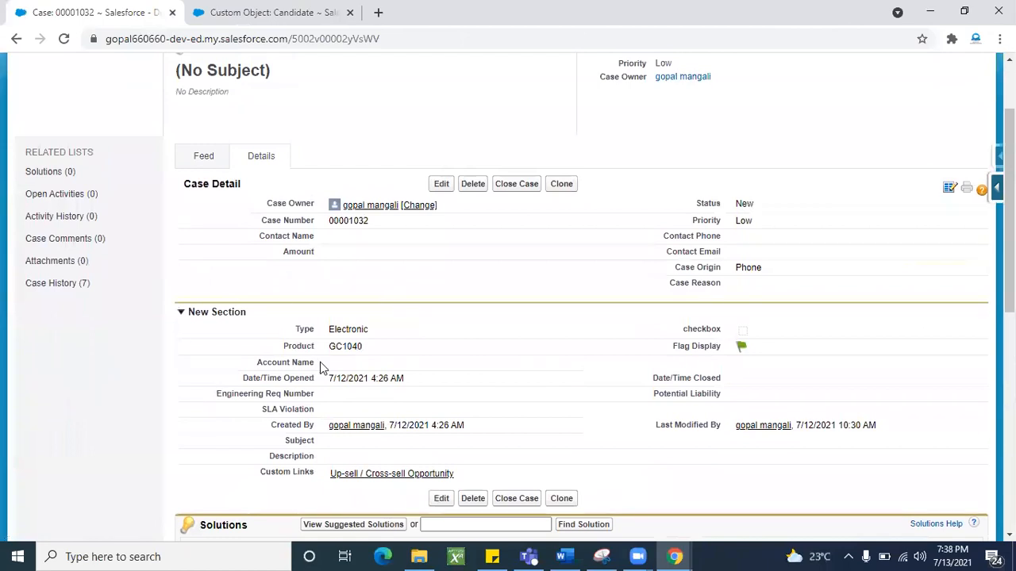
scroll(322, 368, "up", 2)
scroll(640, 337, "down", 1)
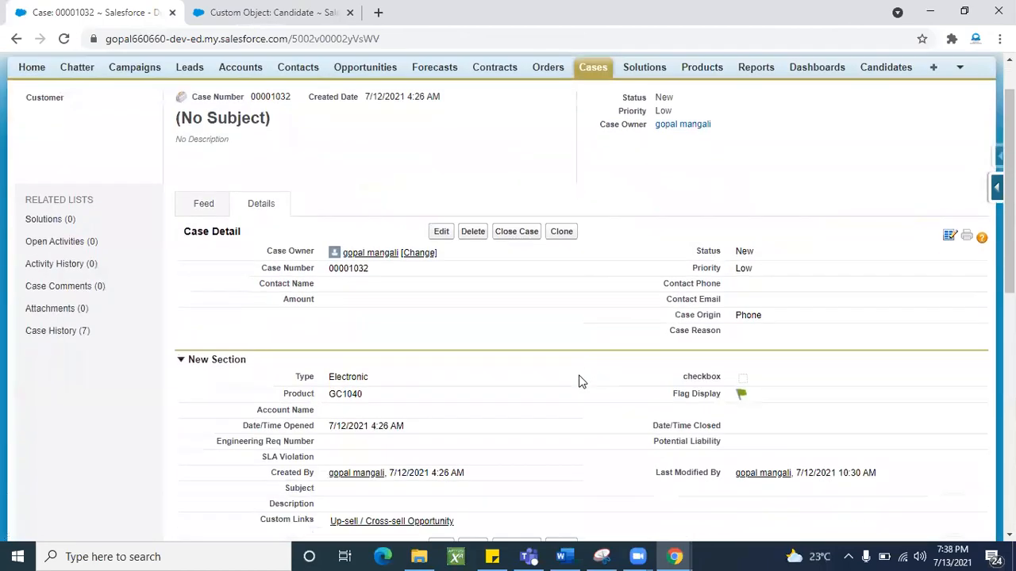
- Reopen the Case page layout editor from the Force.com quick access menu
scroll(533, 357, "down", 1)
scroll(567, 341, "up", 2)
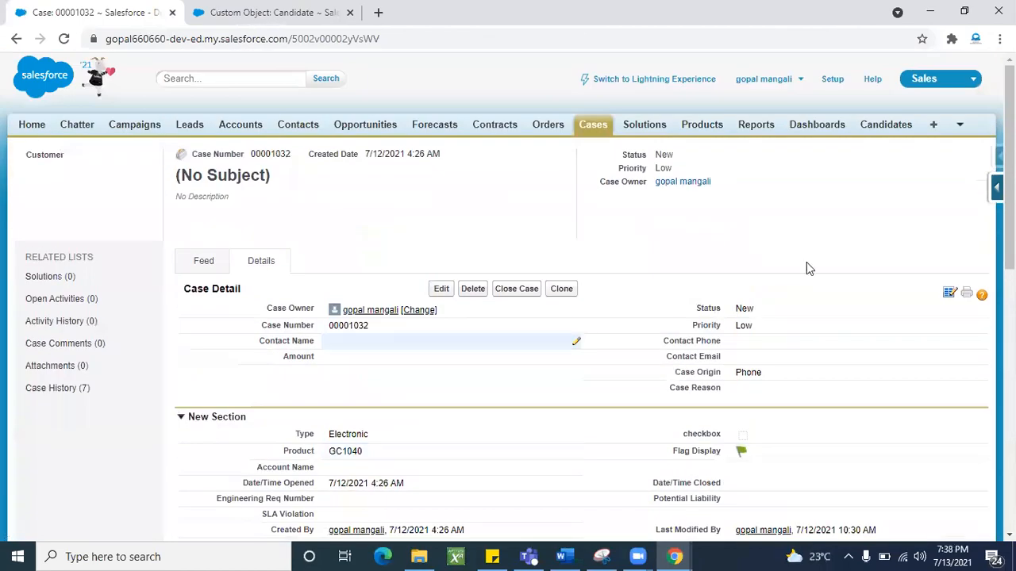
left_click(996, 188)
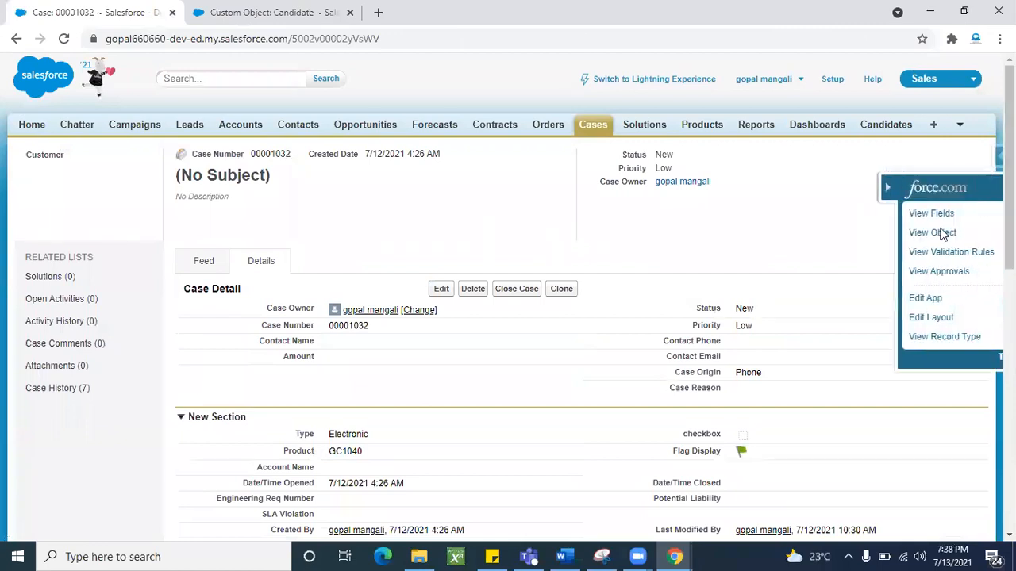
left_click(873, 318)
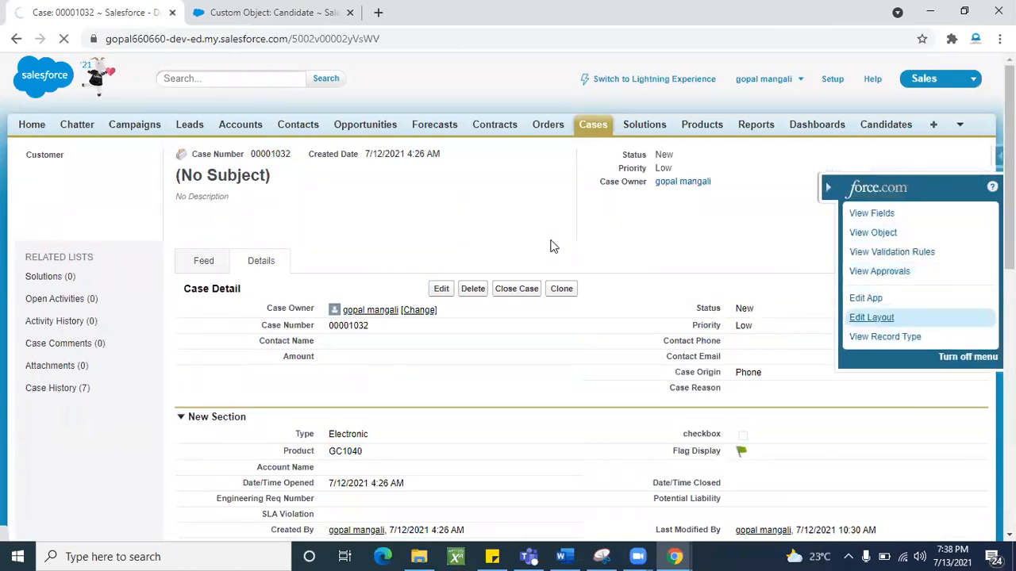
- Drag Asset, Business Hours, Case Record Type, Contact Fax and Closed When Created into New Section
scroll(468, 349, "down", 3)
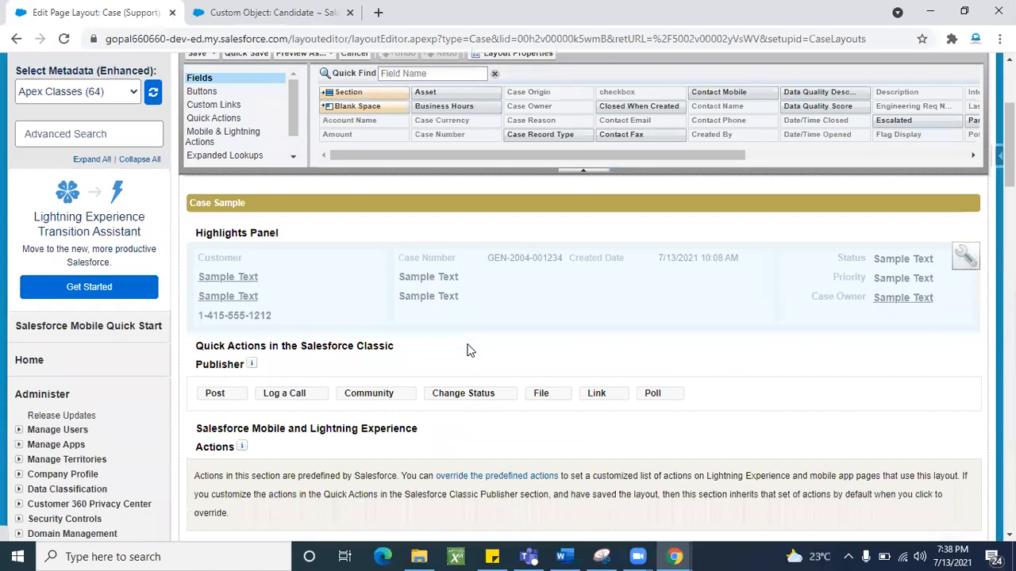
scroll(467, 342, "down", 9)
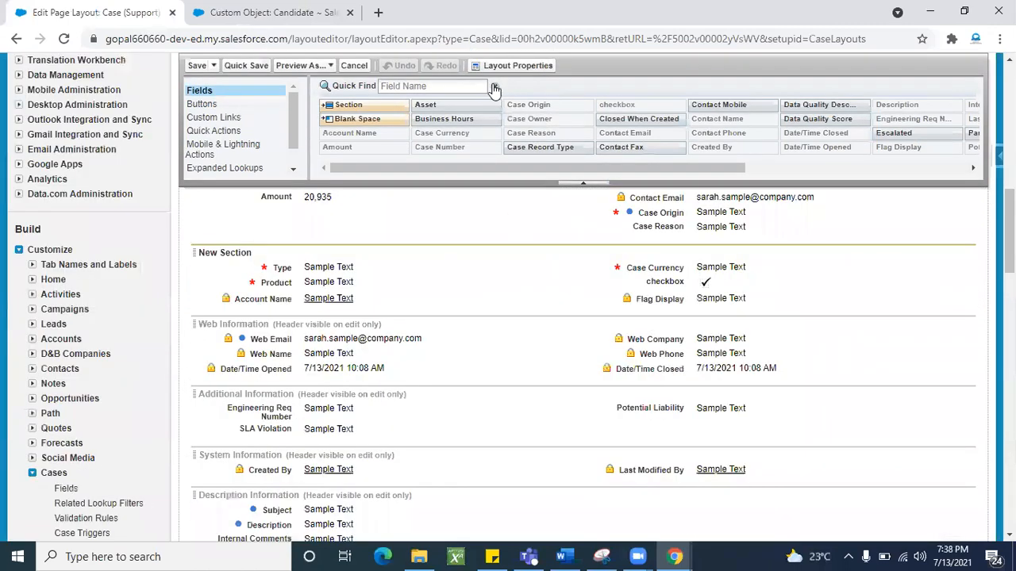
scroll(556, 112, "down", 1)
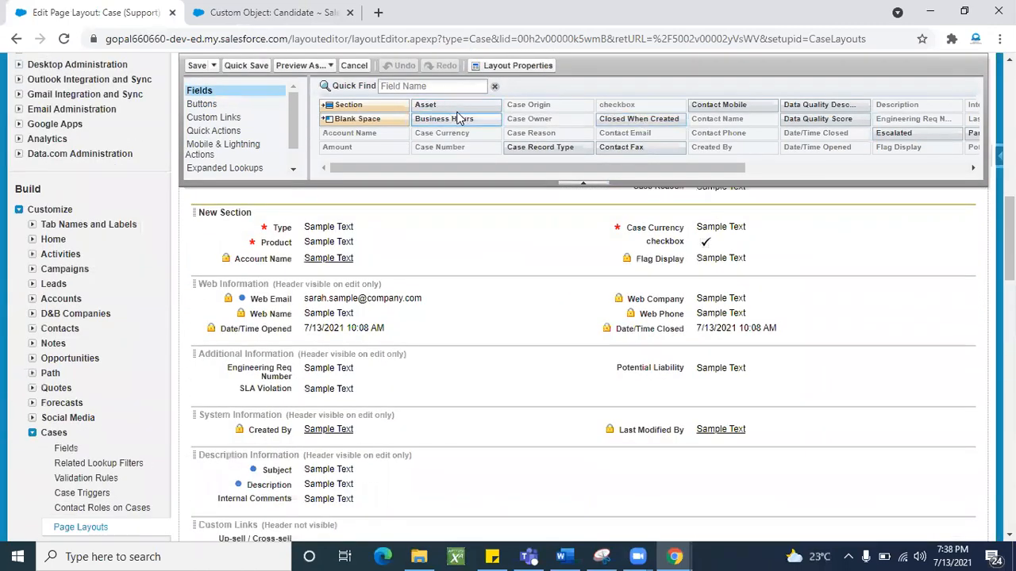
left_click(556, 105)
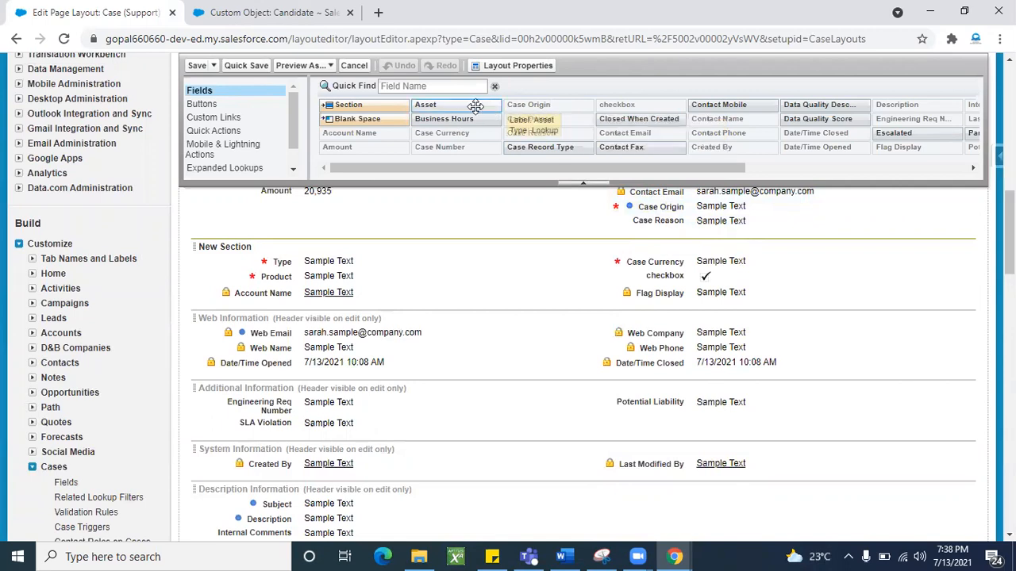
left_click_drag(474, 106, 349, 240)
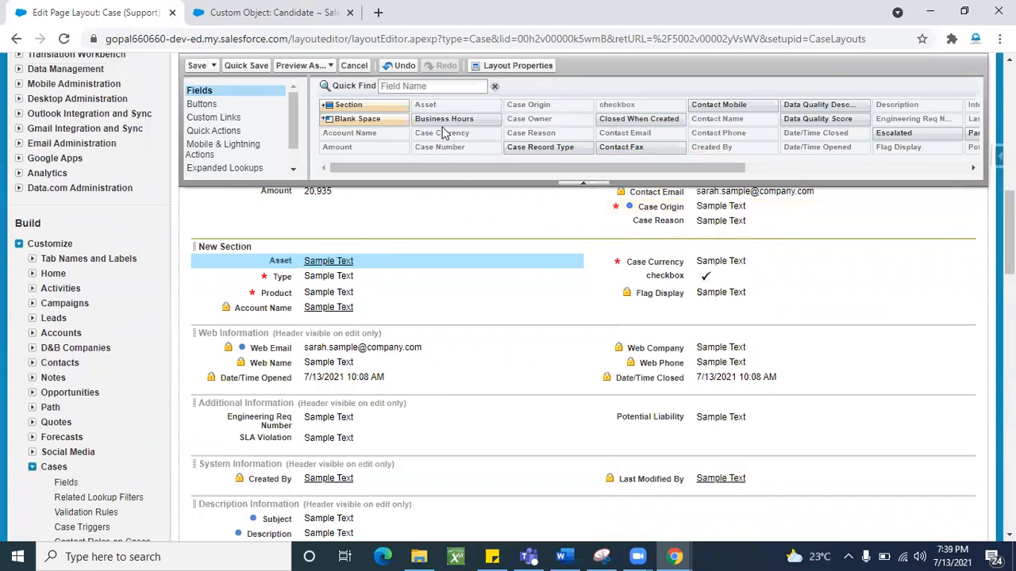
left_click_drag(444, 120, 635, 270)
left_click_drag(553, 144, 341, 311)
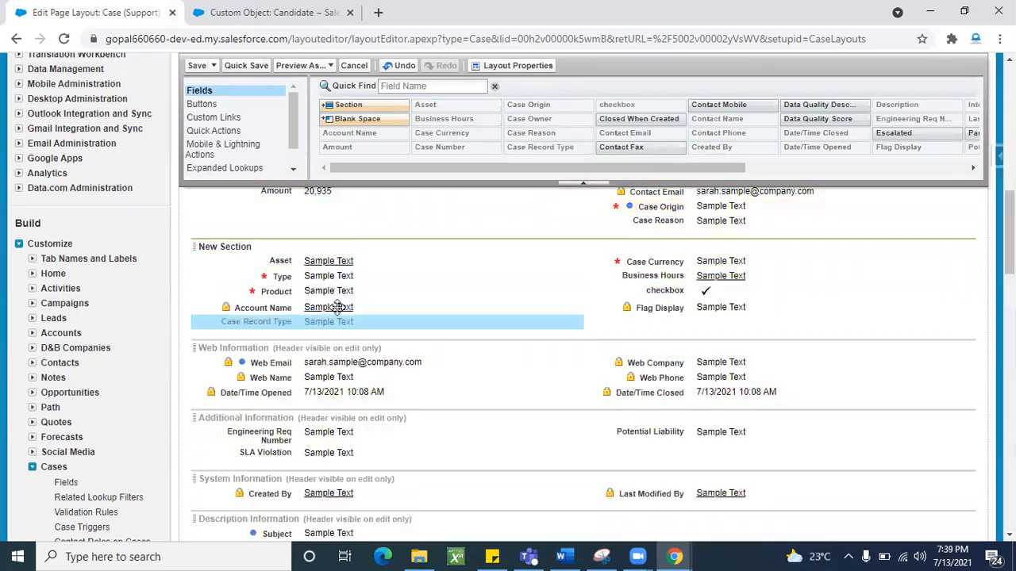
left_click_drag(645, 149, 697, 320)
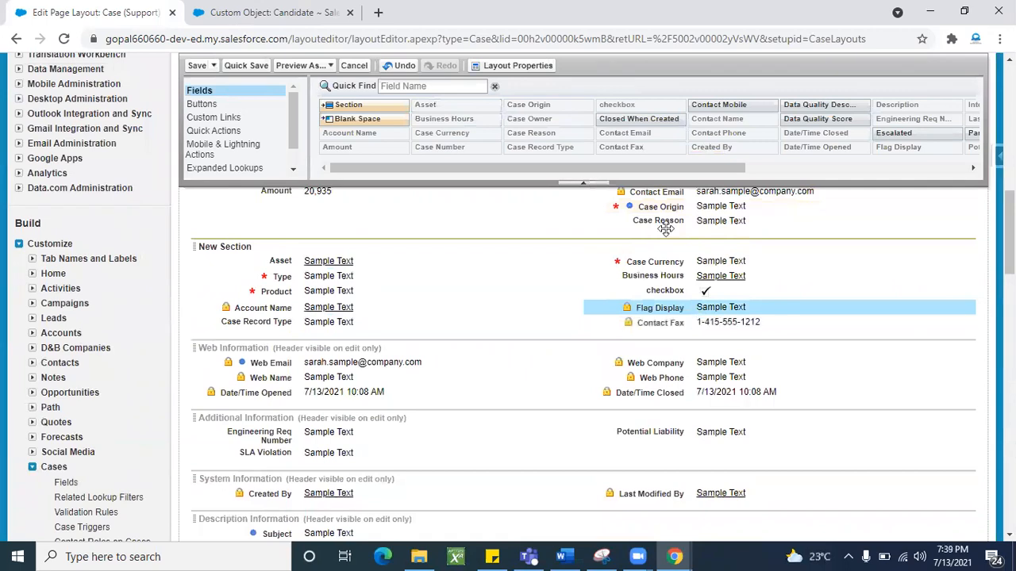
left_click_drag(639, 119, 649, 256)
- Save the edited Case page layout
scroll(508, 309, "up", 1)
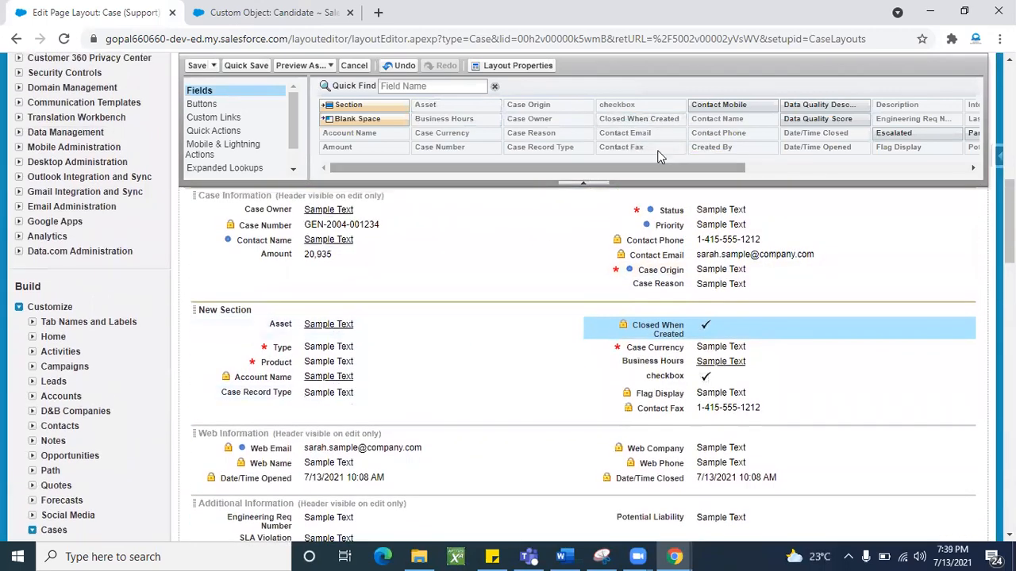
left_click(418, 86)
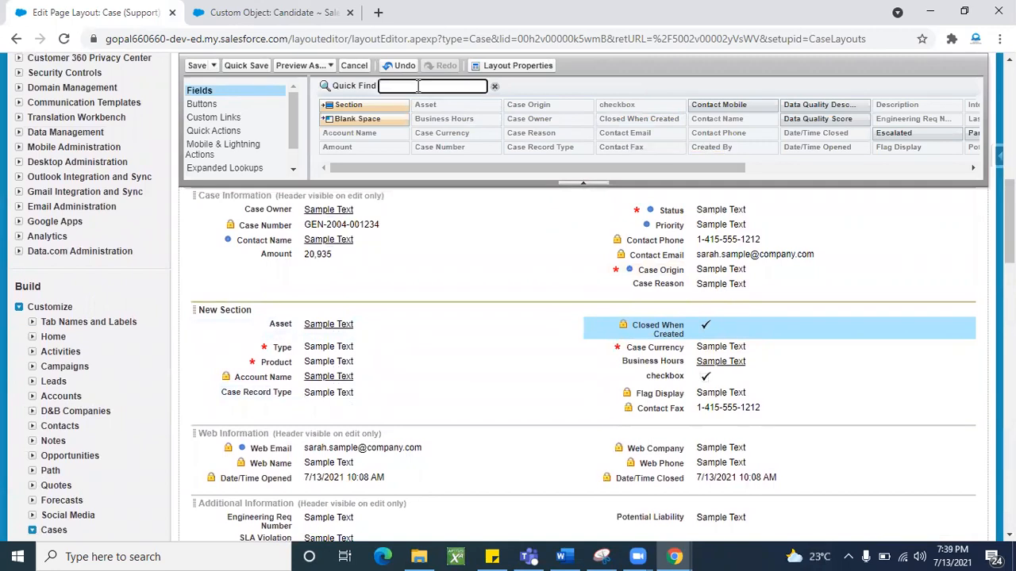
scroll(573, 119, "right", 5)
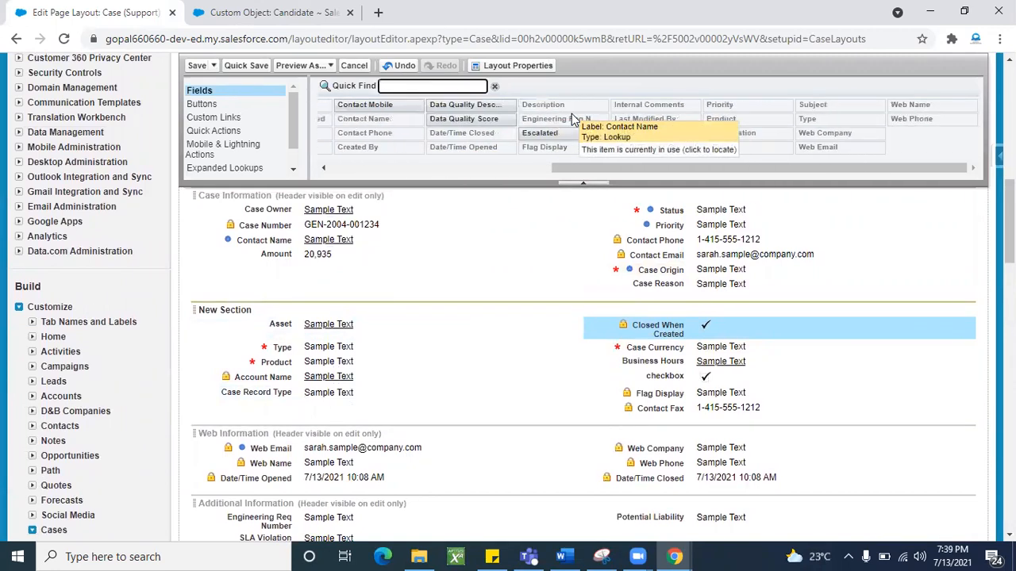
scroll(381, 127, "left", 5)
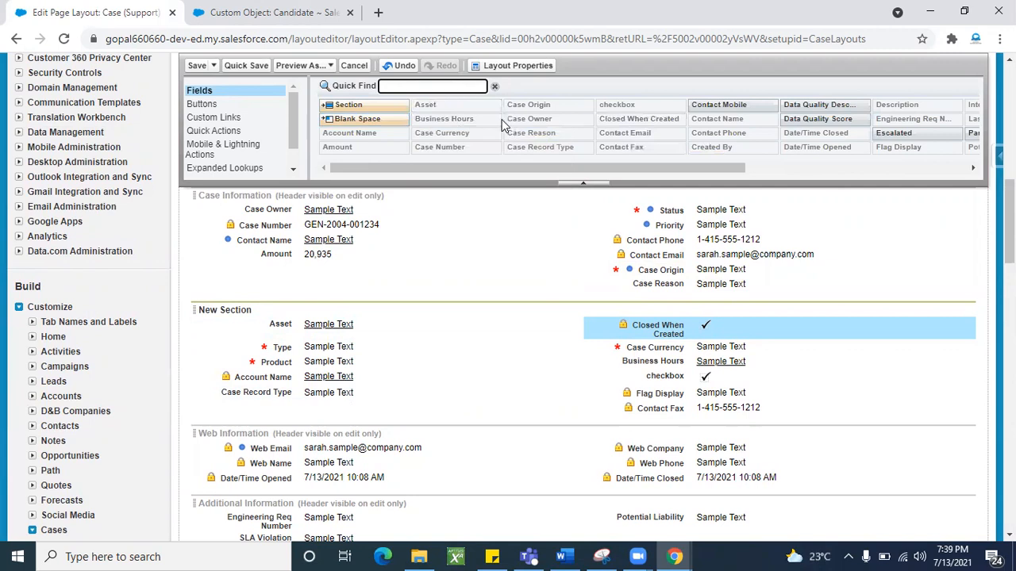
scroll(448, 309, "down", 1)
scroll(439, 323, "up", 1)
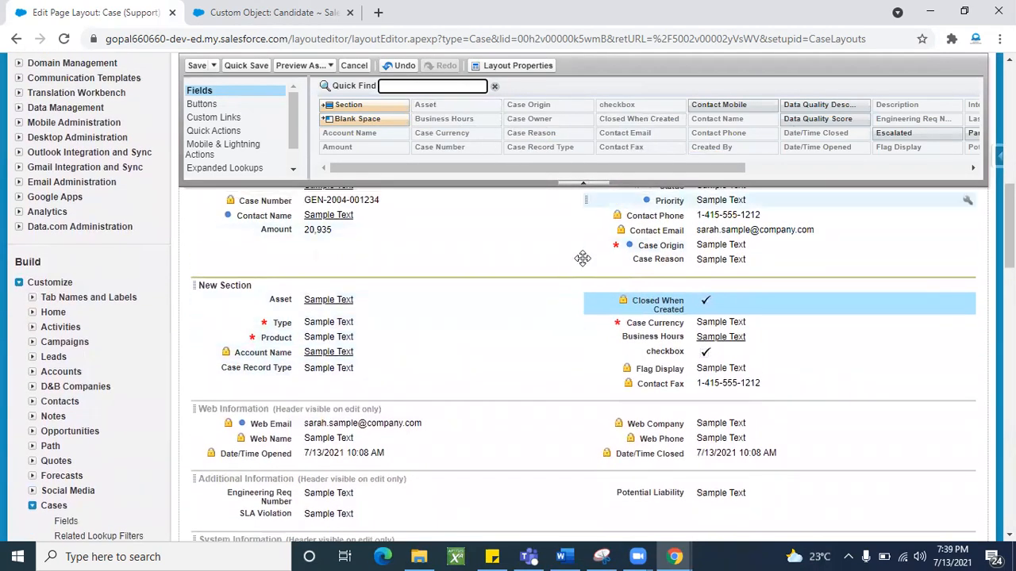
scroll(539, 349, "down", 1)
scroll(440, 381, "up", 1)
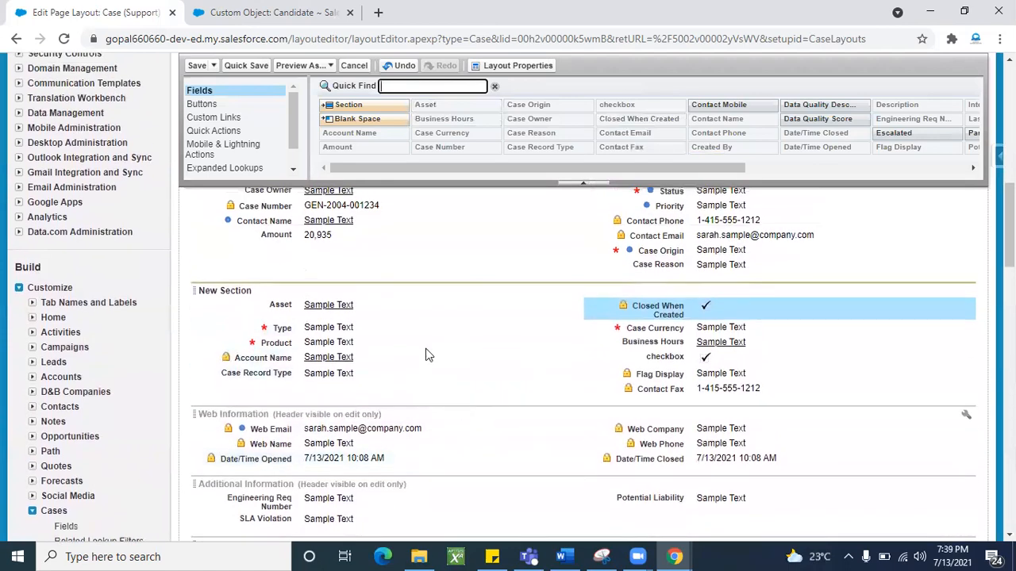
left_click(197, 67)
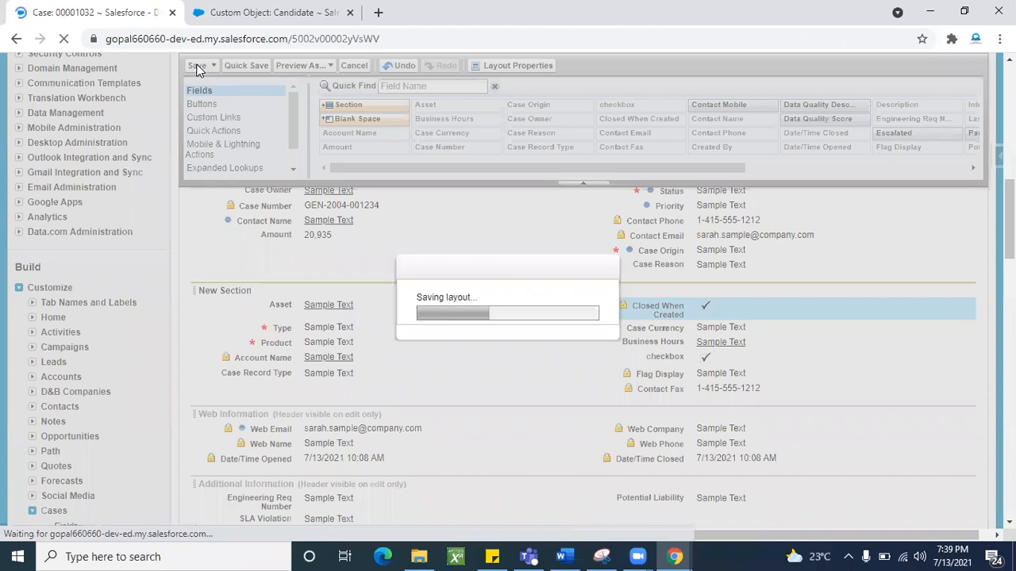
- Review case 00001032's New Section showing Asset, Case Record Type Product Support and Contact Fax
scroll(367, 288, "down", 4)
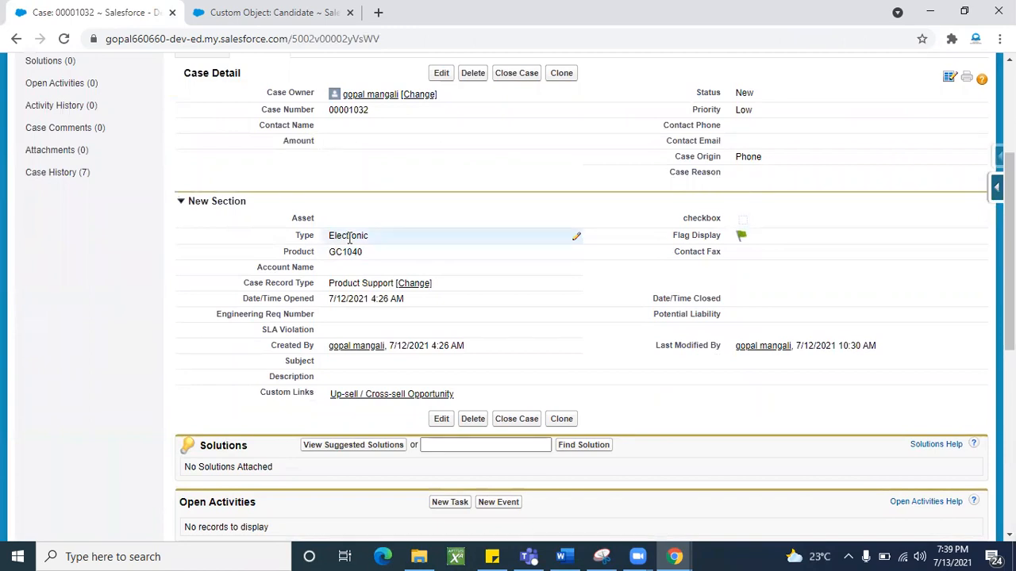
scroll(304, 410, "down", 1)
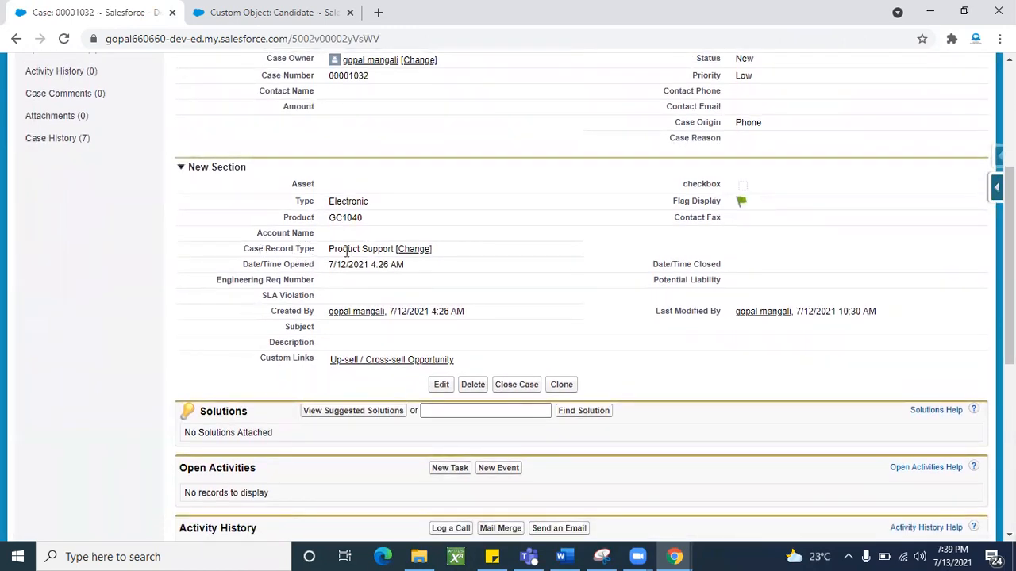
scroll(558, 359, "down", 2)
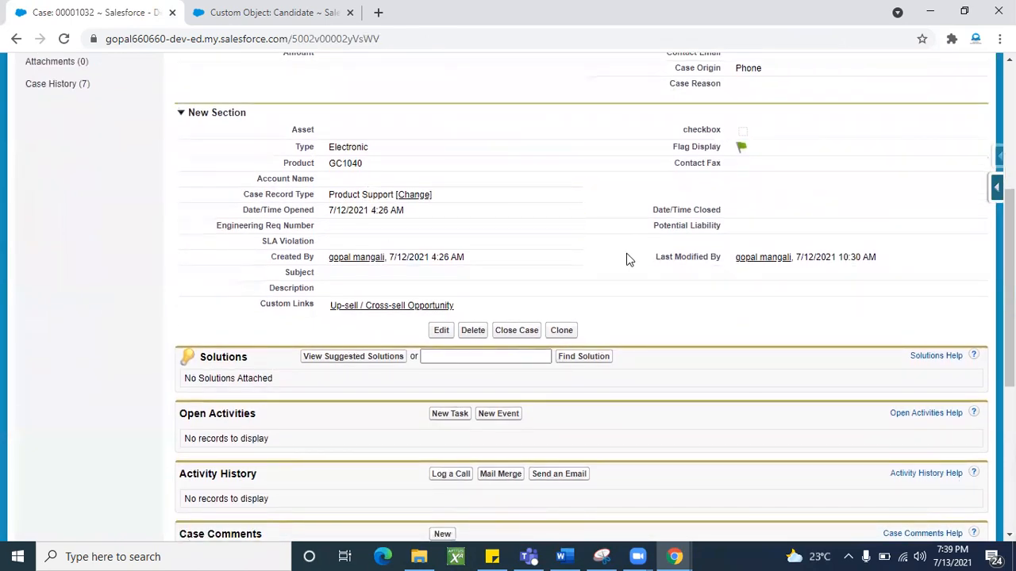
scroll(626, 253, "down", 1)
scroll(626, 259, "down", 3)
scroll(626, 259, "up", 1)
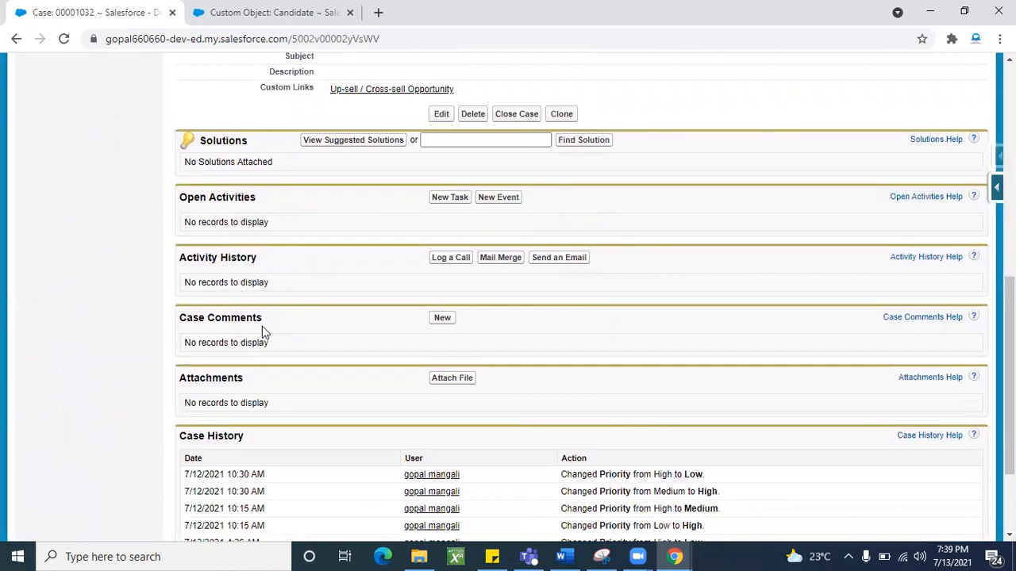
scroll(304, 370, "down", 1)
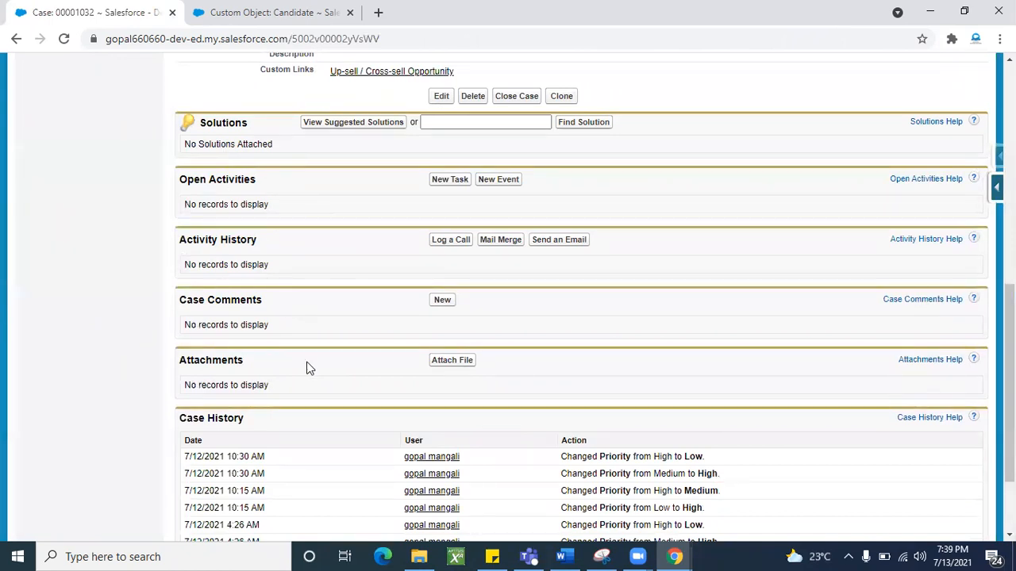
scroll(301, 222, "up", 2)
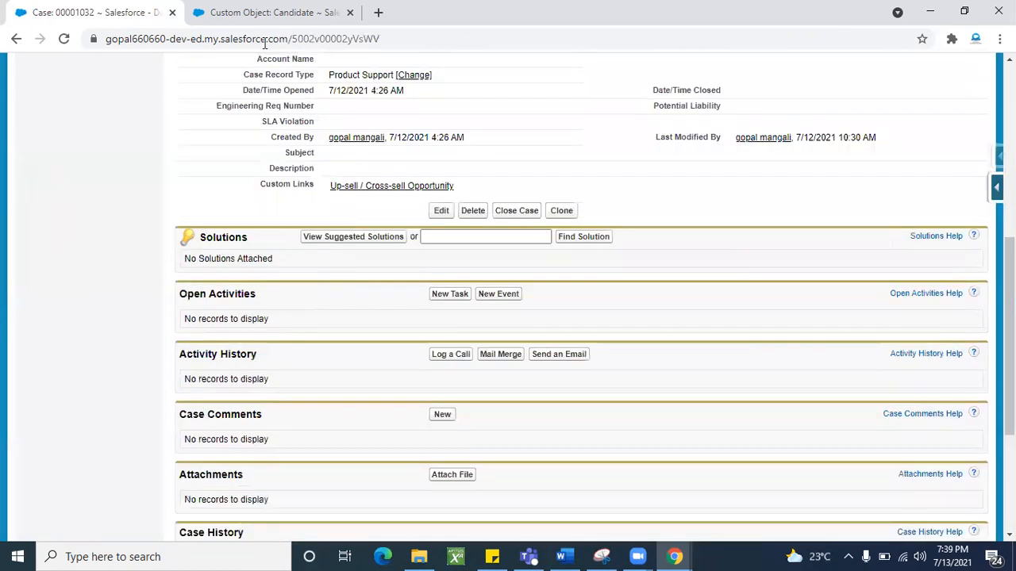
left_click(255, 13)
left_click(107, 12)
scroll(644, 245, "up", 5)
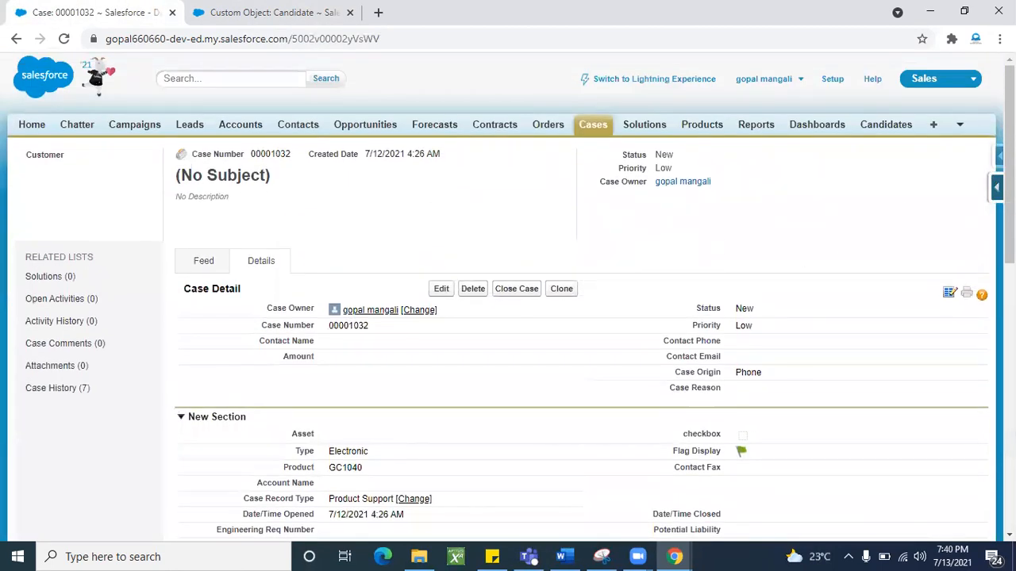
- Reopen the Case page layout editor and show the Related Lists palette
mouse_move(997, 187)
left_click(886, 324)
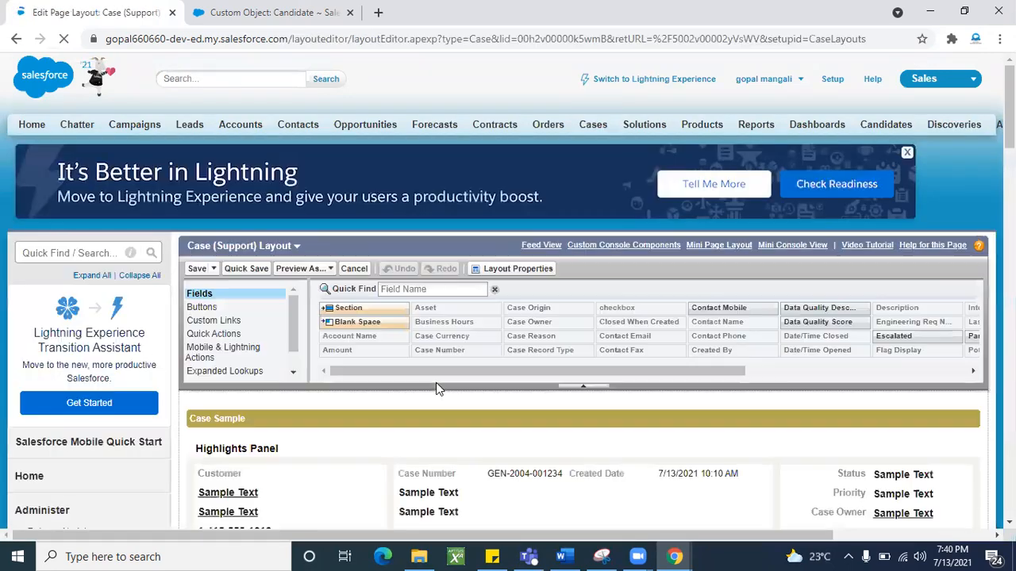
scroll(436, 382, "down", 15)
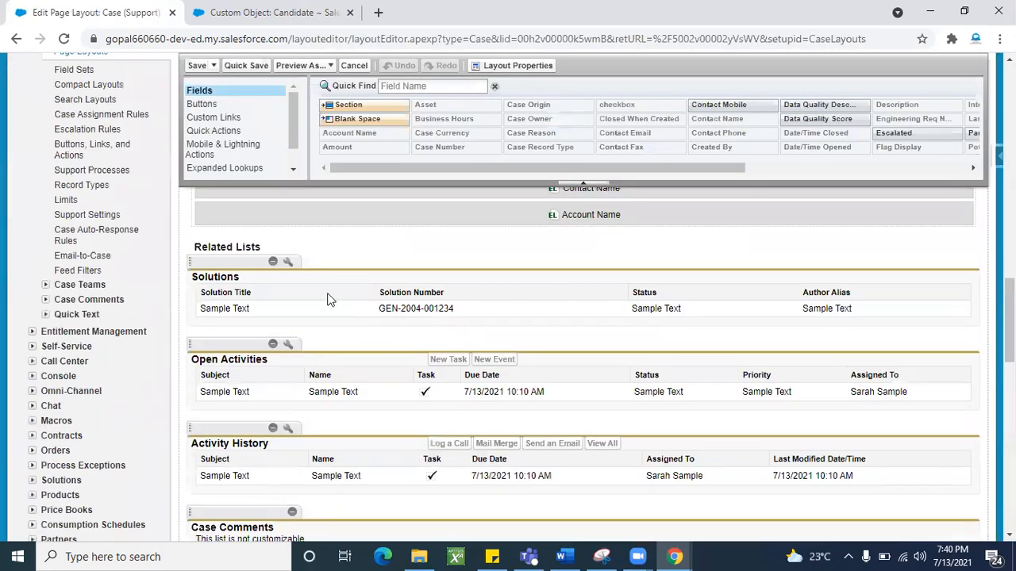
scroll(344, 422, "down", 1)
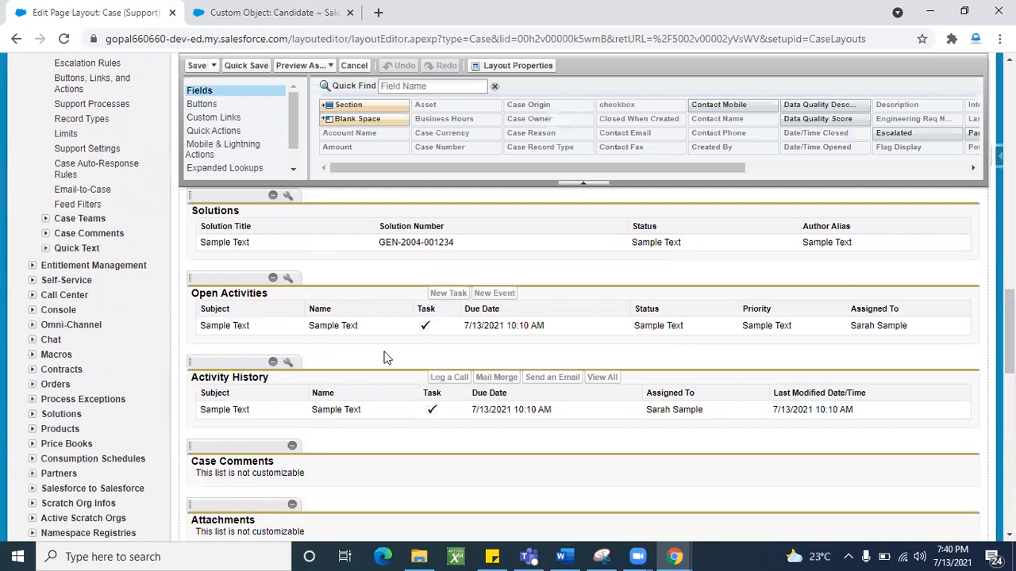
scroll(384, 358, "up", 4)
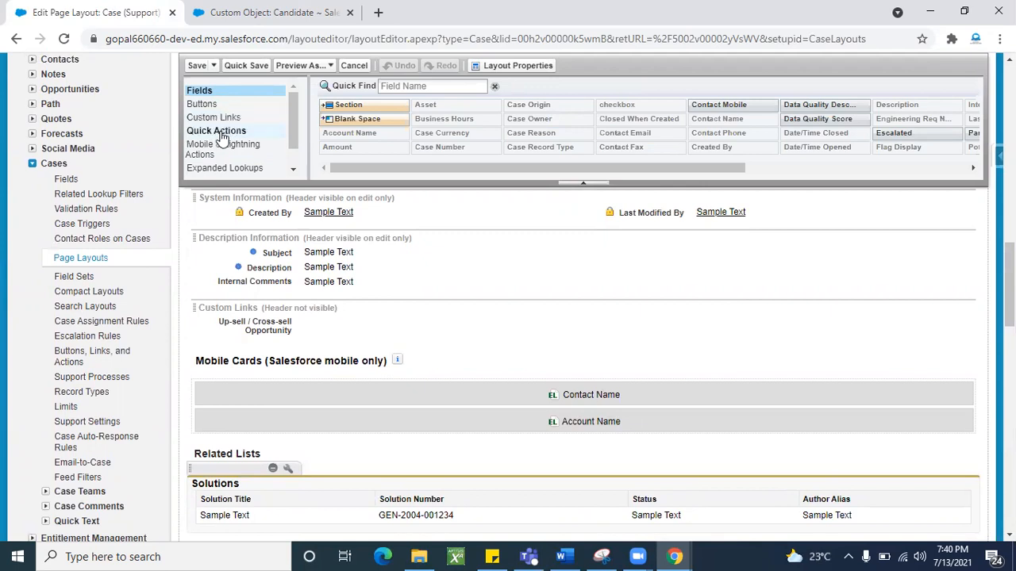
left_click(293, 171)
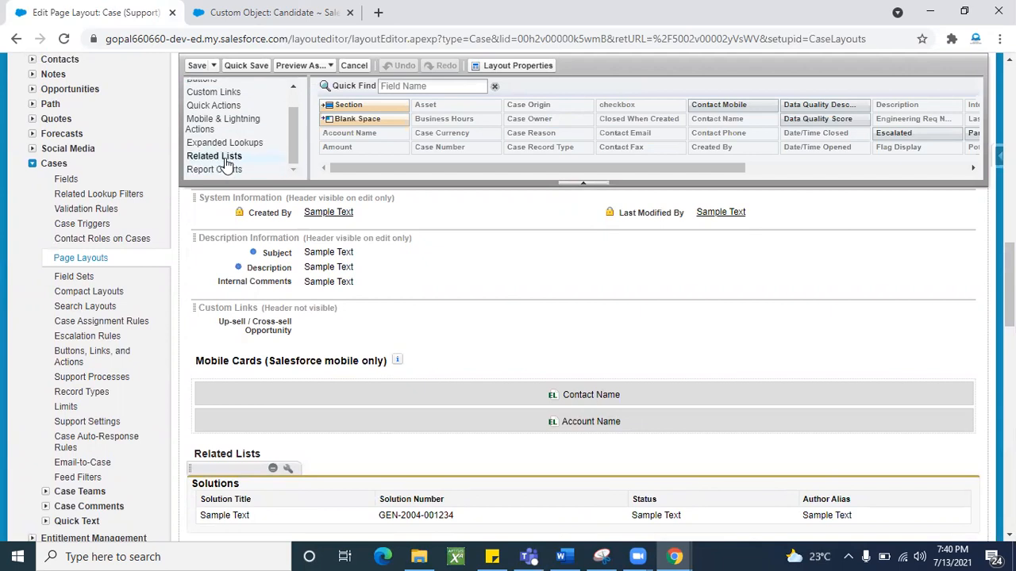
left_click(227, 165)
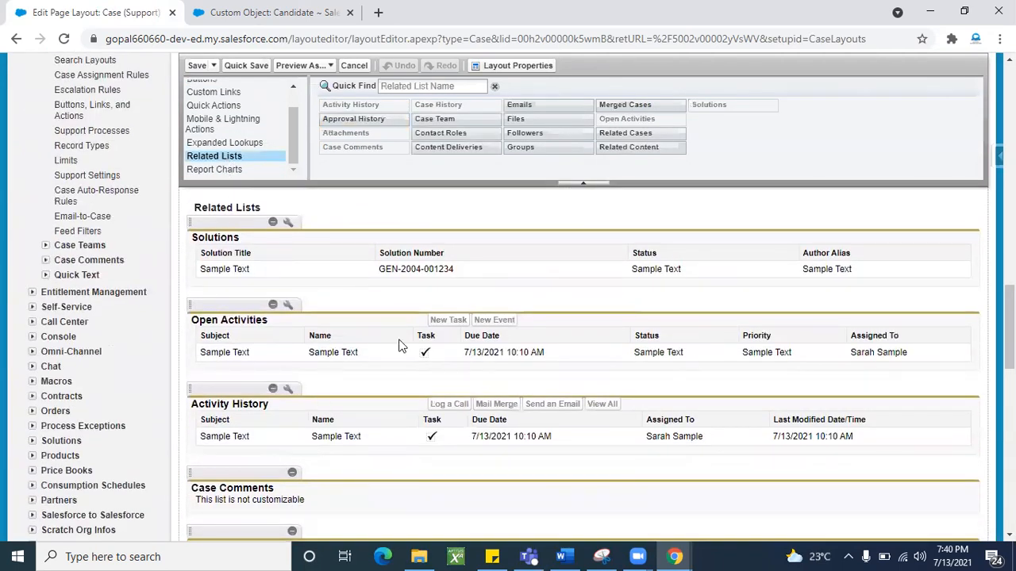
scroll(354, 407, "down", 3)
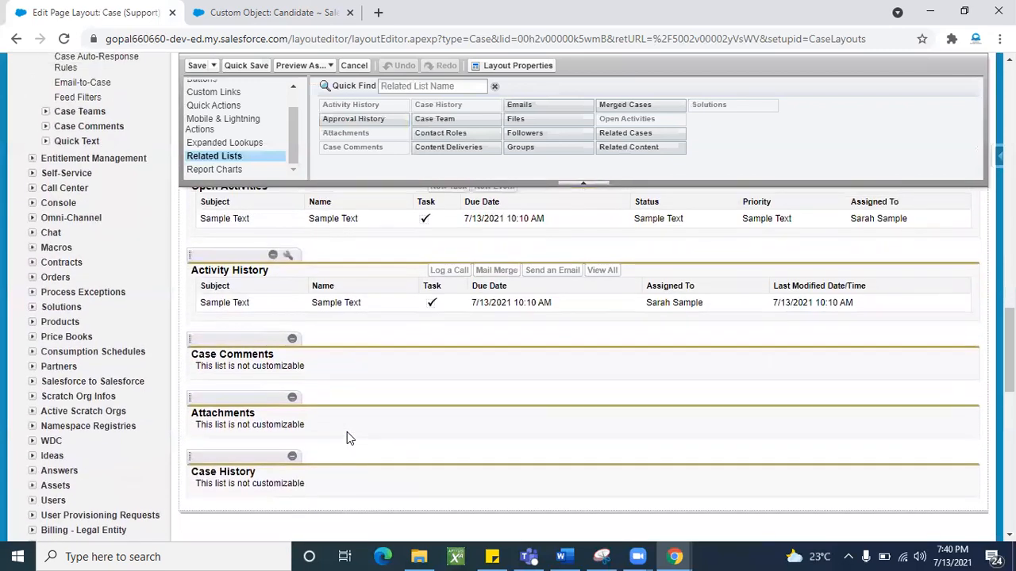
- Remove Case Comments, Attachments and Case History, adding the Emails and Merged Cases related lists
left_click(292, 341)
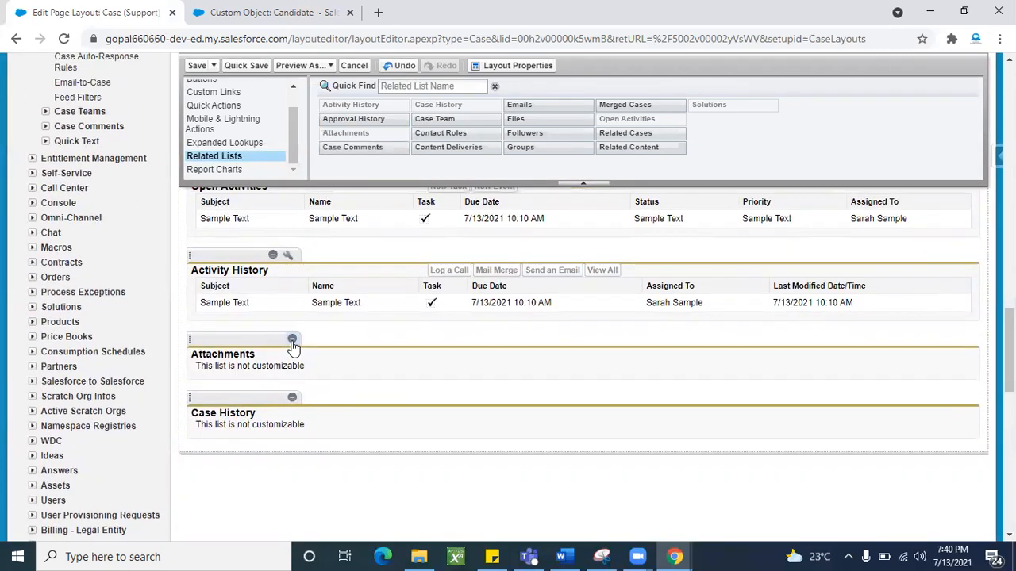
left_click(292, 340)
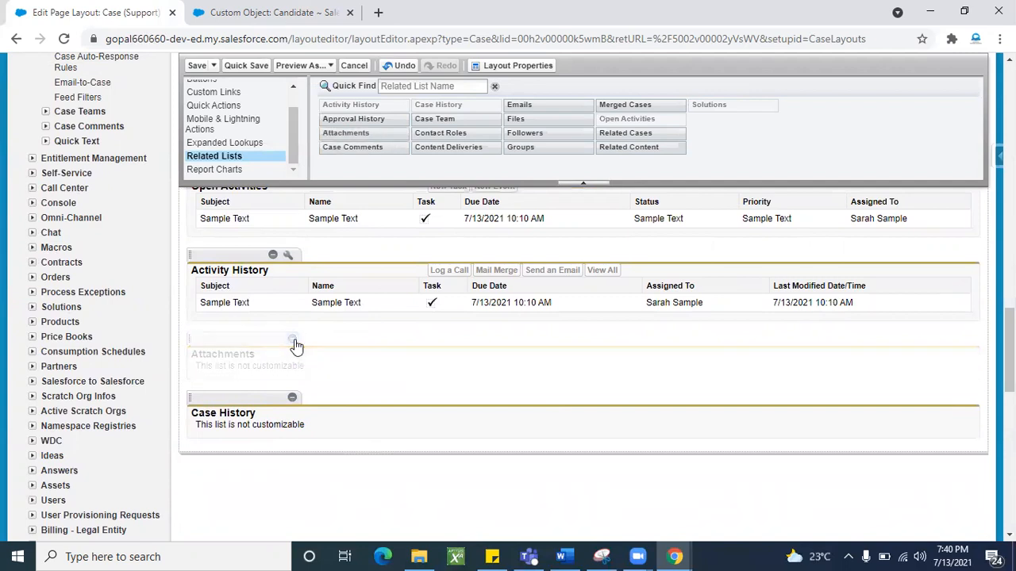
left_click(292, 339)
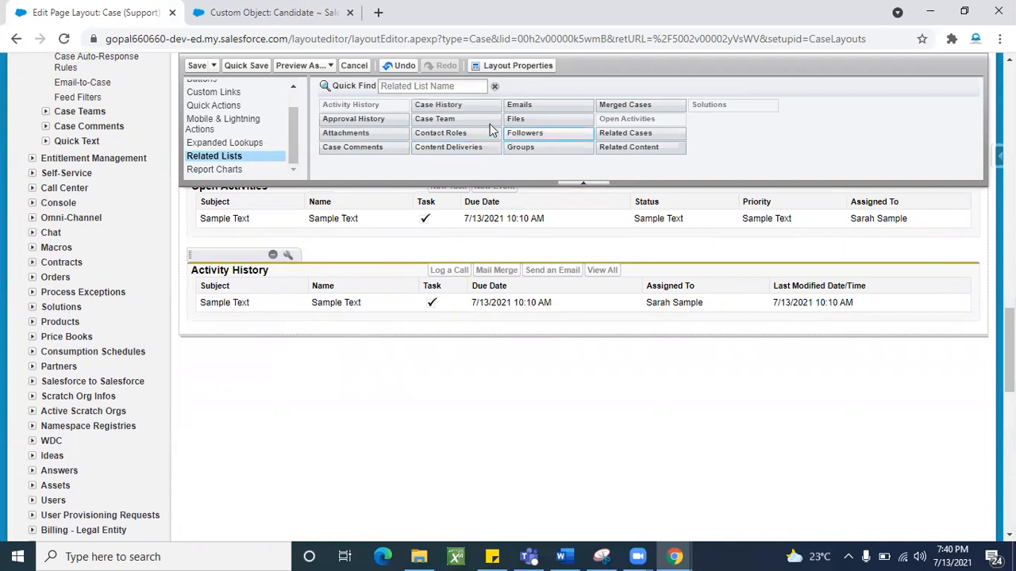
left_click_drag(537, 107, 295, 339)
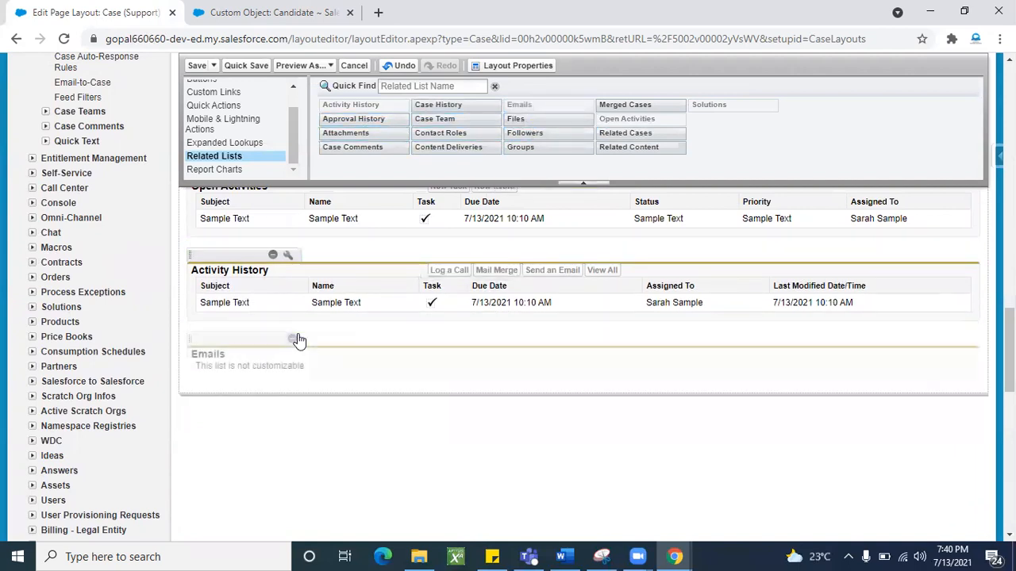
left_click_drag(633, 107, 290, 382)
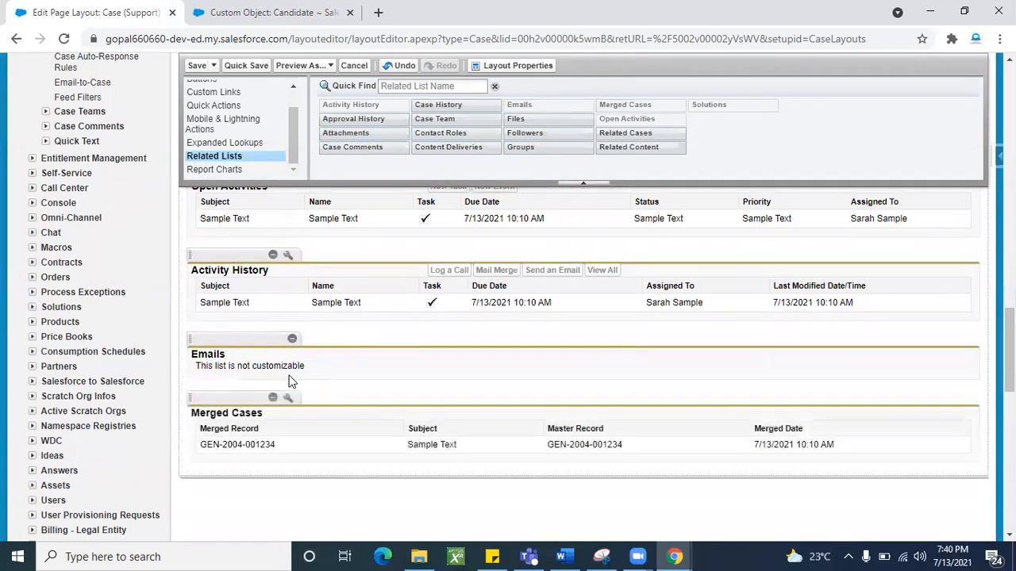
- Save the Case layout, overwriting users' related list customizations, and check the Emails list on the case
left_click(196, 66)
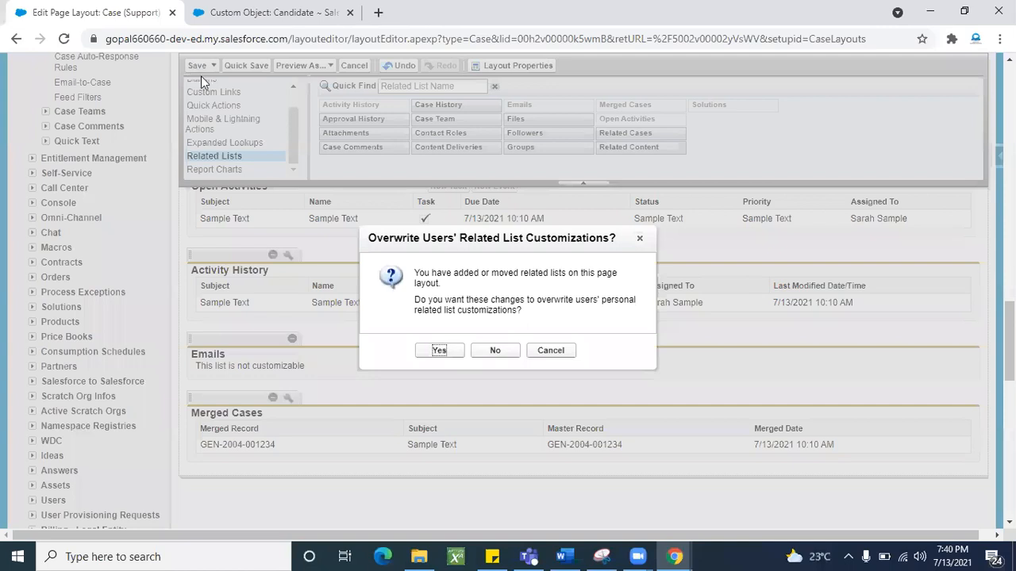
left_click(438, 352)
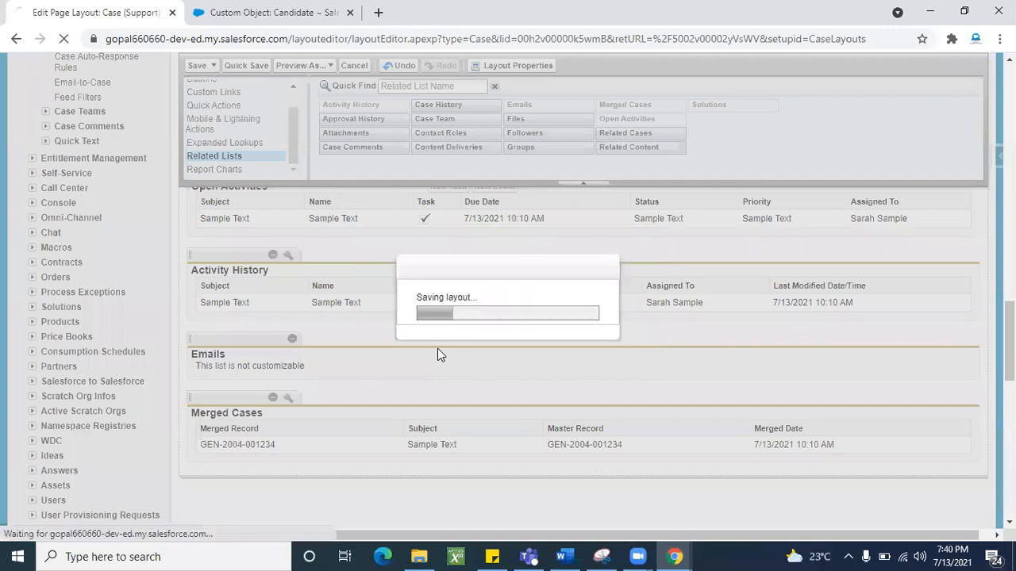
scroll(388, 378, "down", 5)
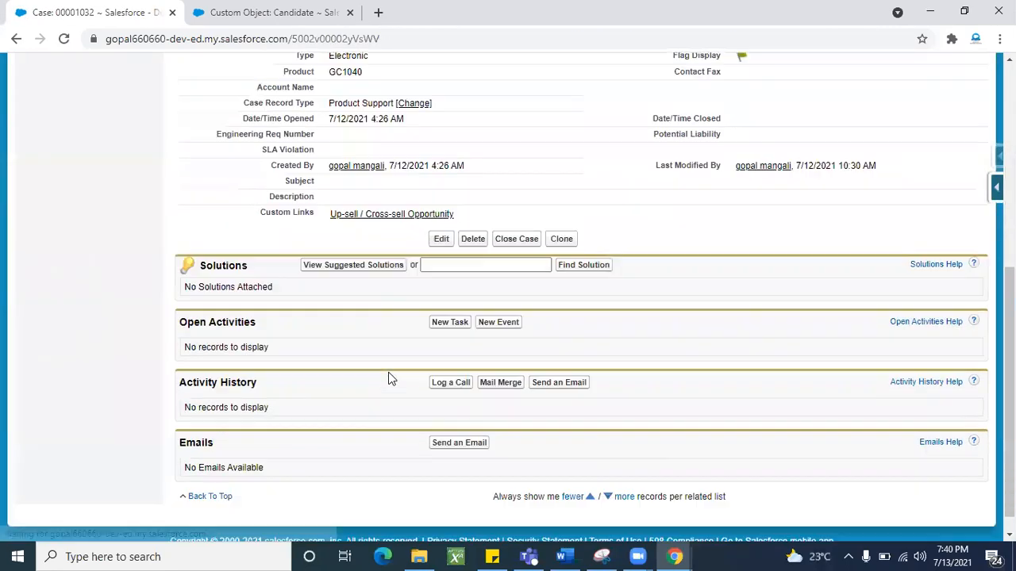
scroll(388, 378, "down", 1)
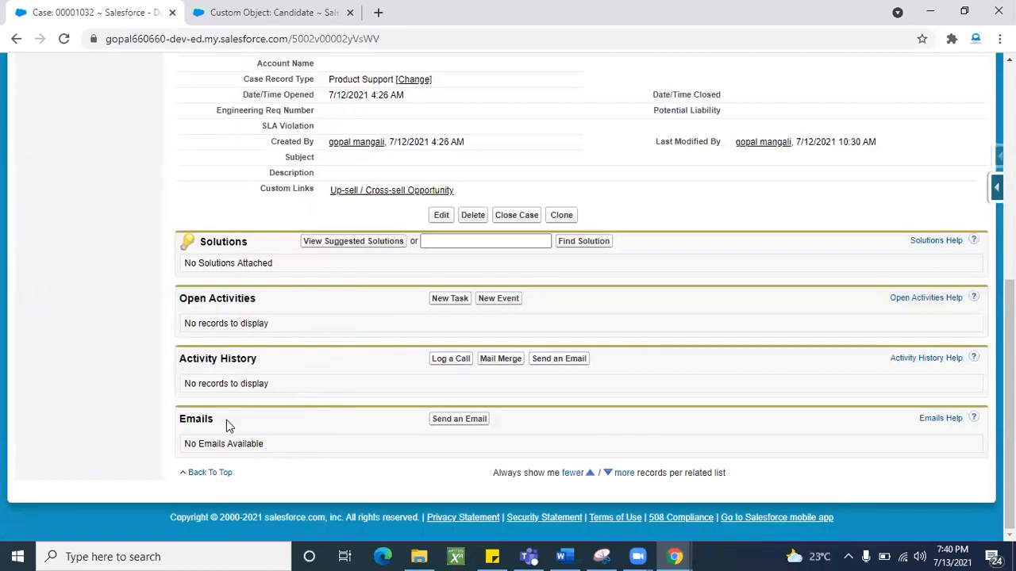
left_click_drag(180, 419, 238, 415)
left_click(302, 399)
scroll(291, 364, "up", 5)
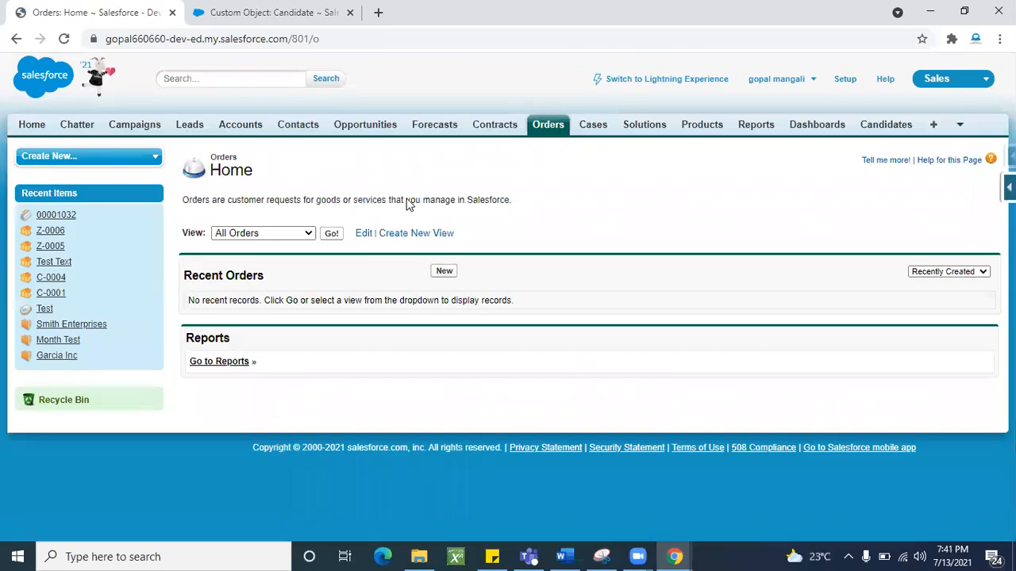
left_click(444, 272)
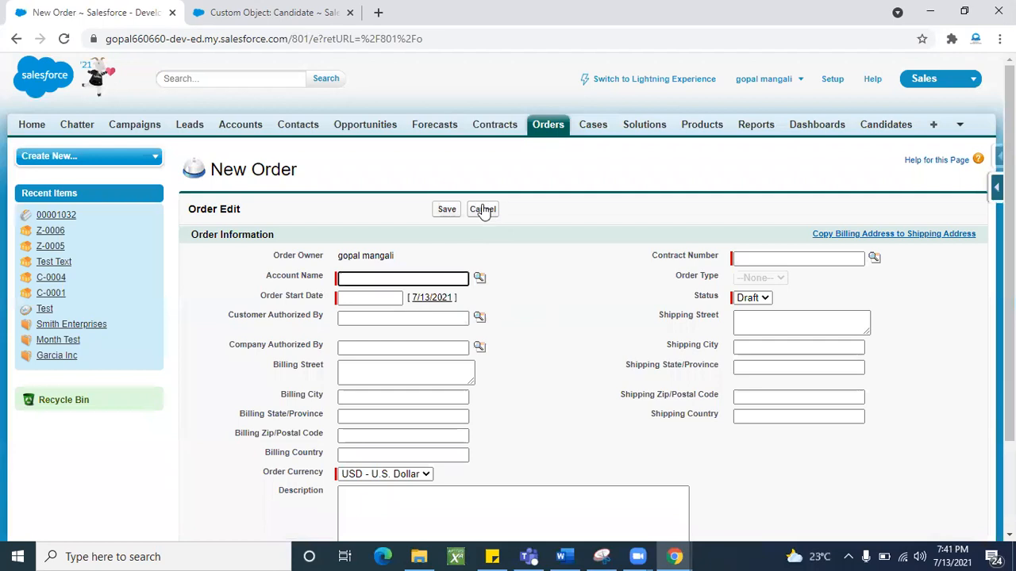
left_click(483, 210)
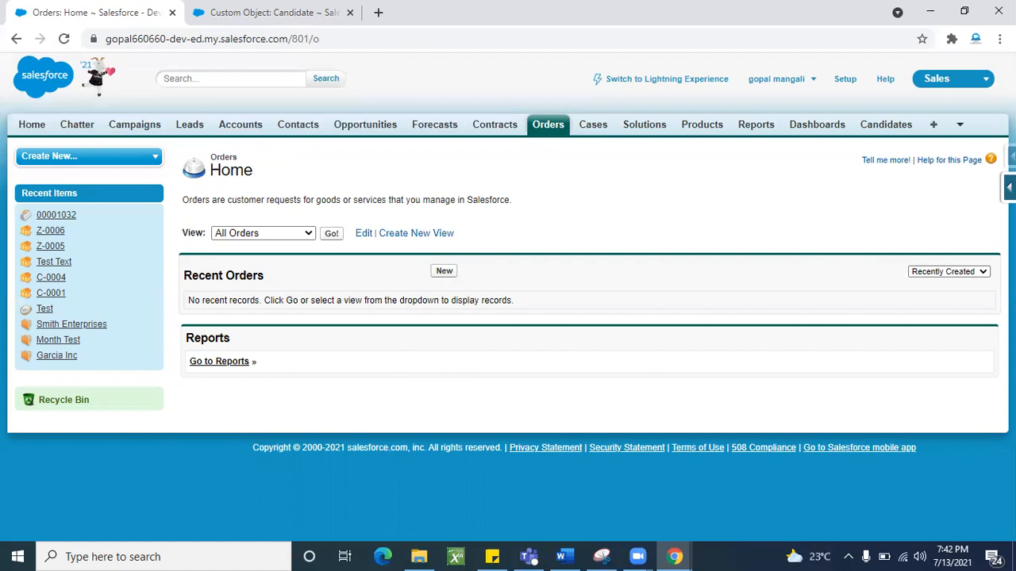
- Go from the Orders home page to the Order Record Types setup page
left_click(551, 129)
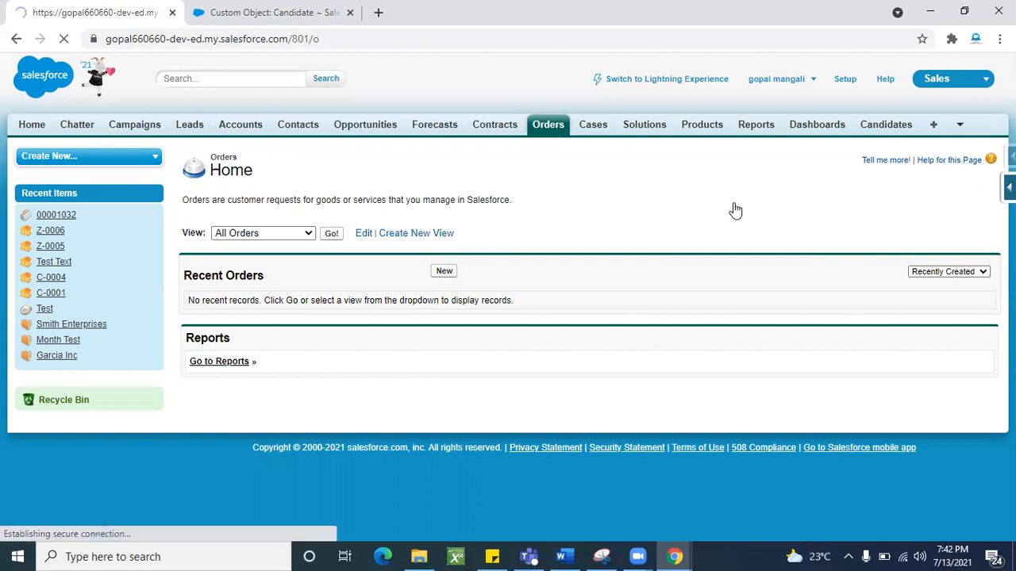
left_click(1009, 187)
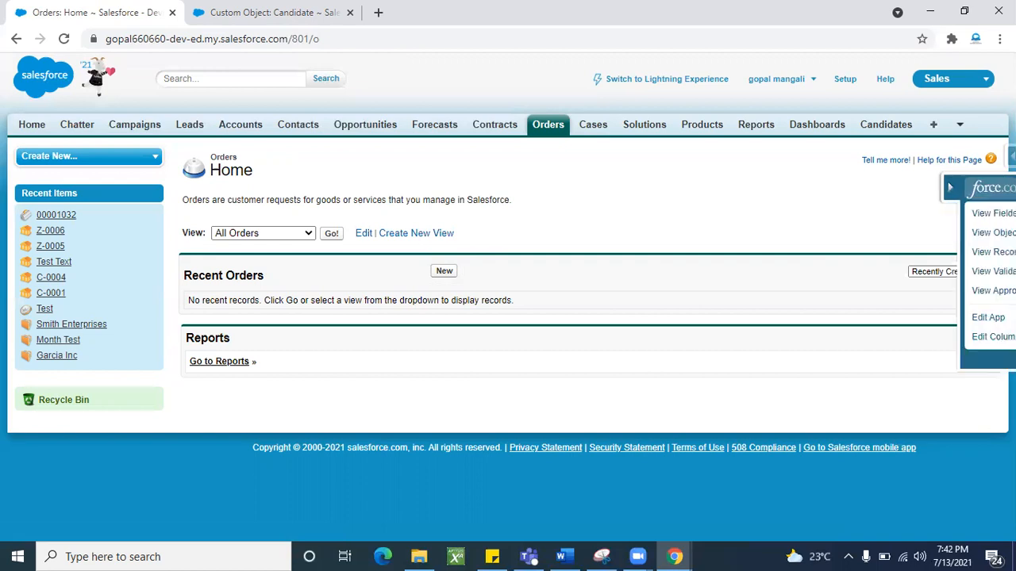
left_click(883, 213)
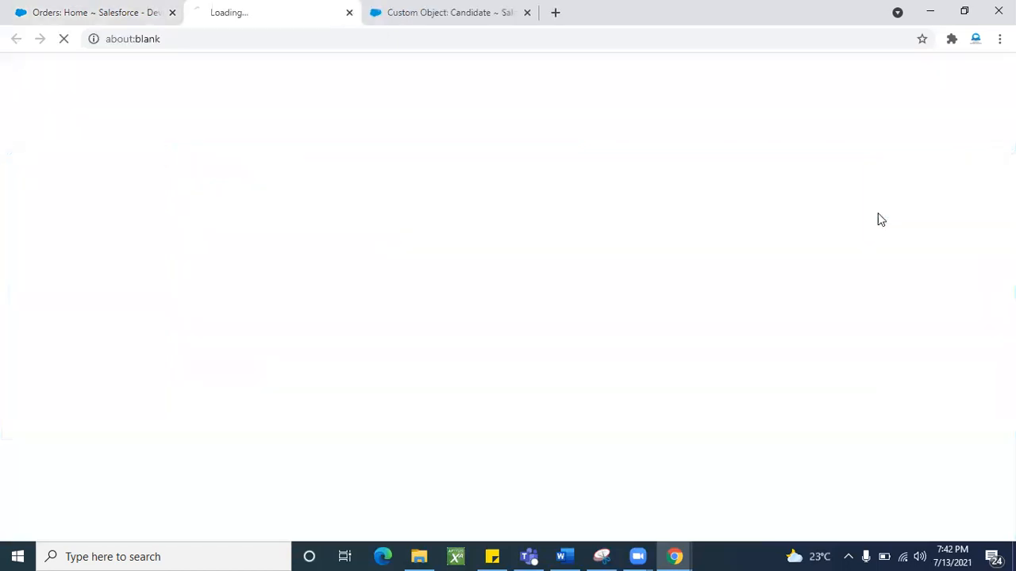
scroll(349, 406, "down", 15)
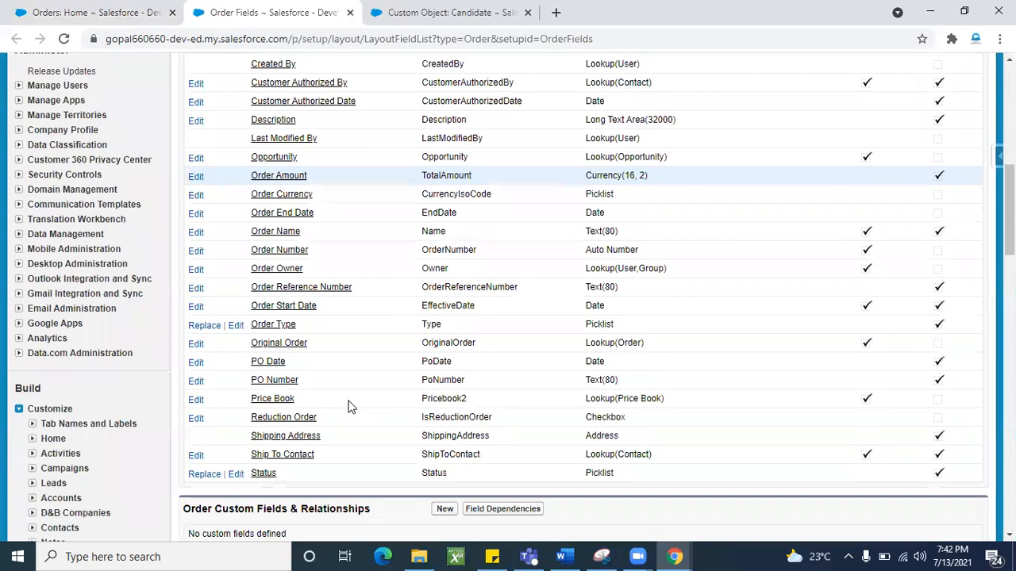
scroll(376, 266, "down", 3)
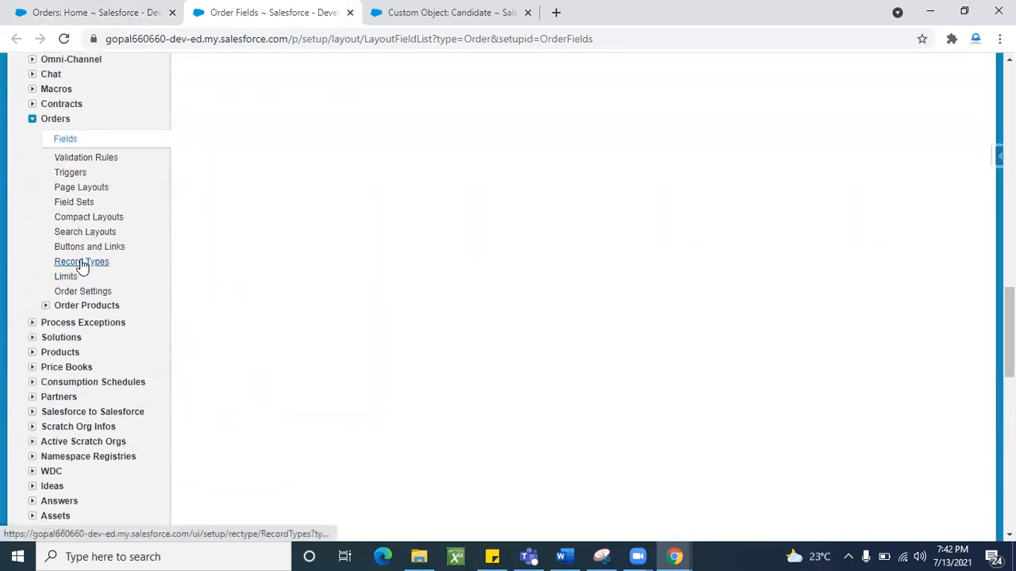
left_click(80, 262)
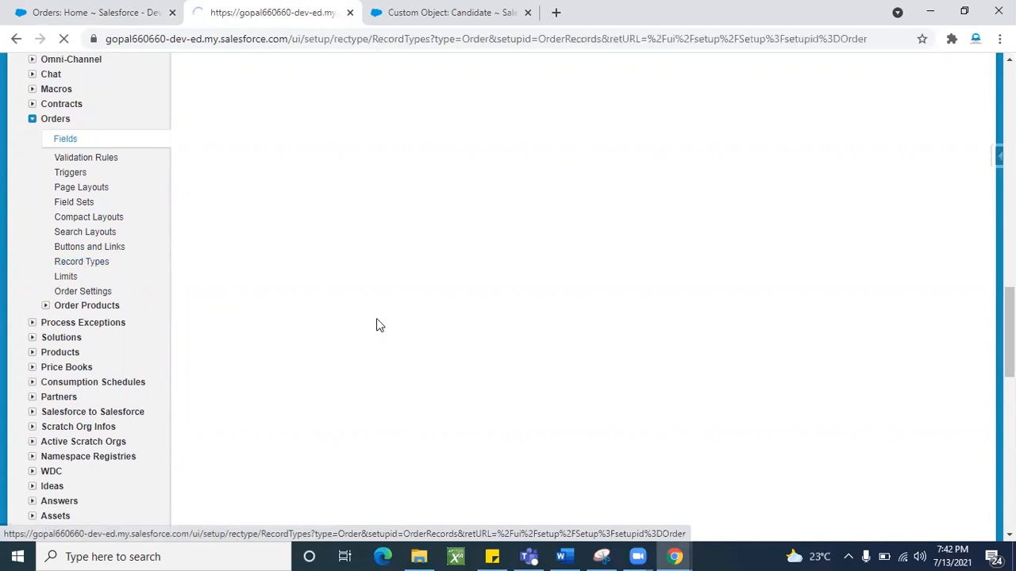
scroll(376, 318, "down", 3)
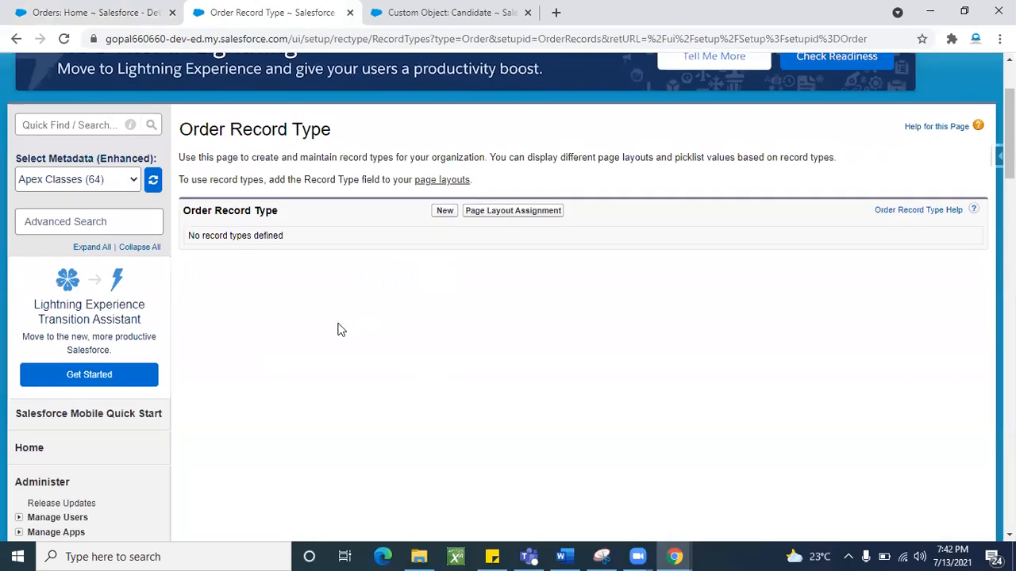
scroll(341, 327, "up", 1)
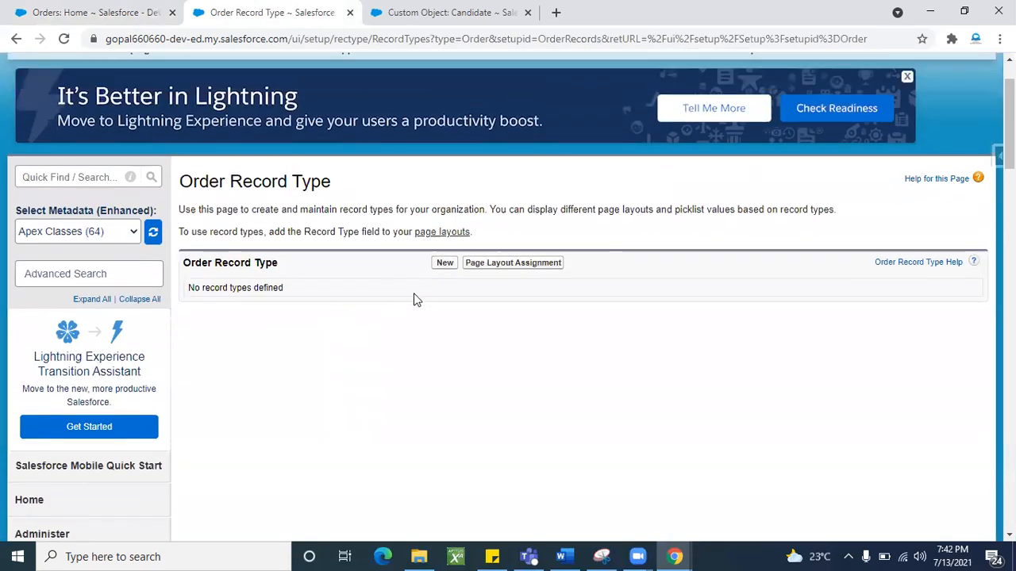
- Define a new Order record type labelled Pre_paid, based on Master
left_click(443, 265)
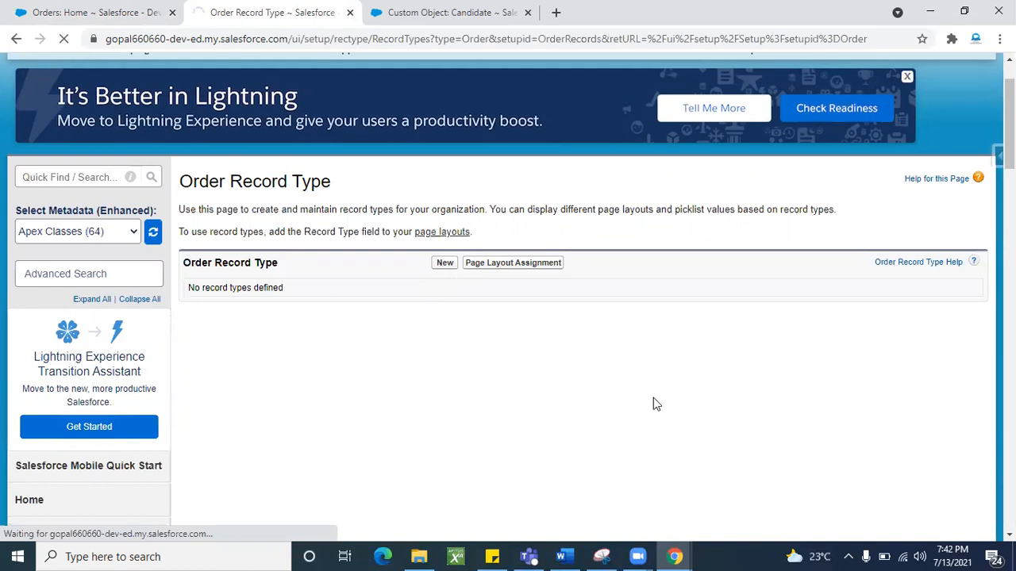
scroll(653, 398, "down", 2)
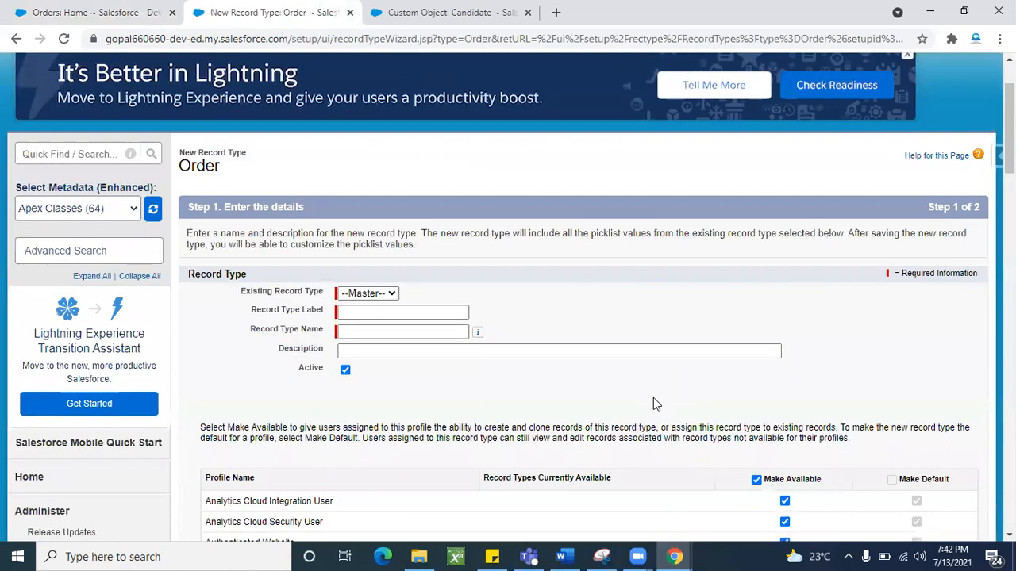
left_click(385, 293)
left_click(368, 305)
scroll(458, 273, "down", 2)
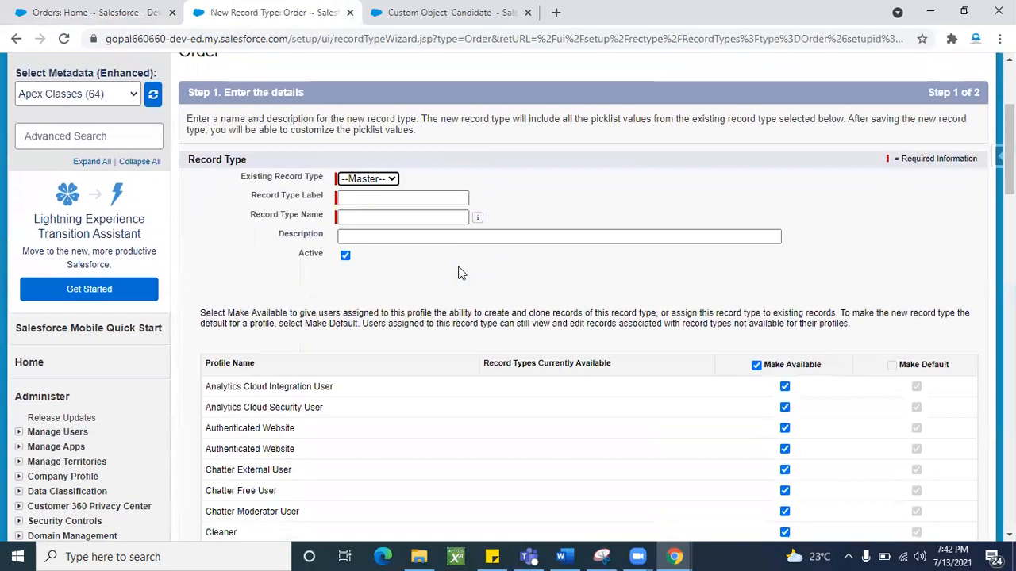
left_click(374, 198)
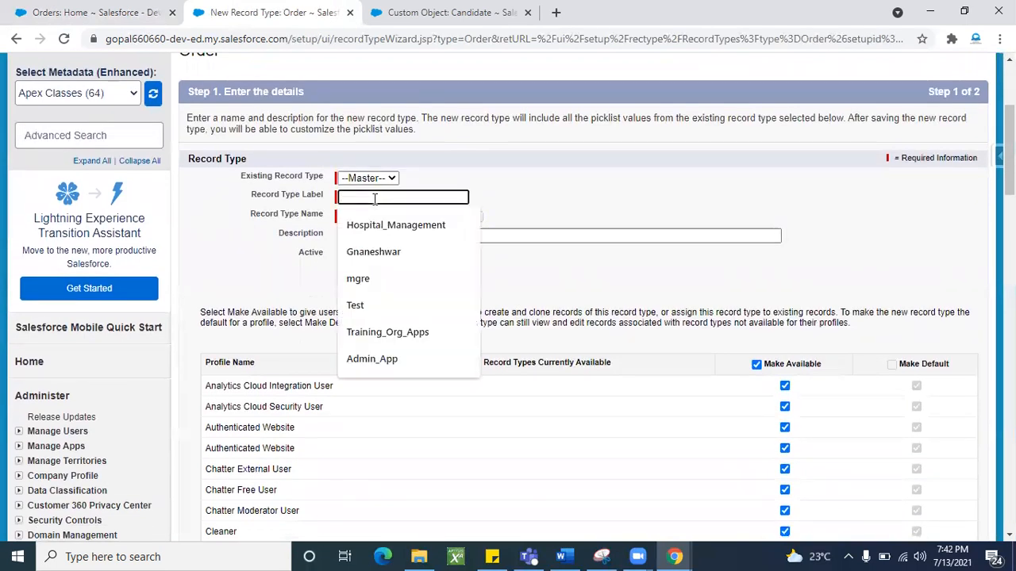
type("Pre_paid")
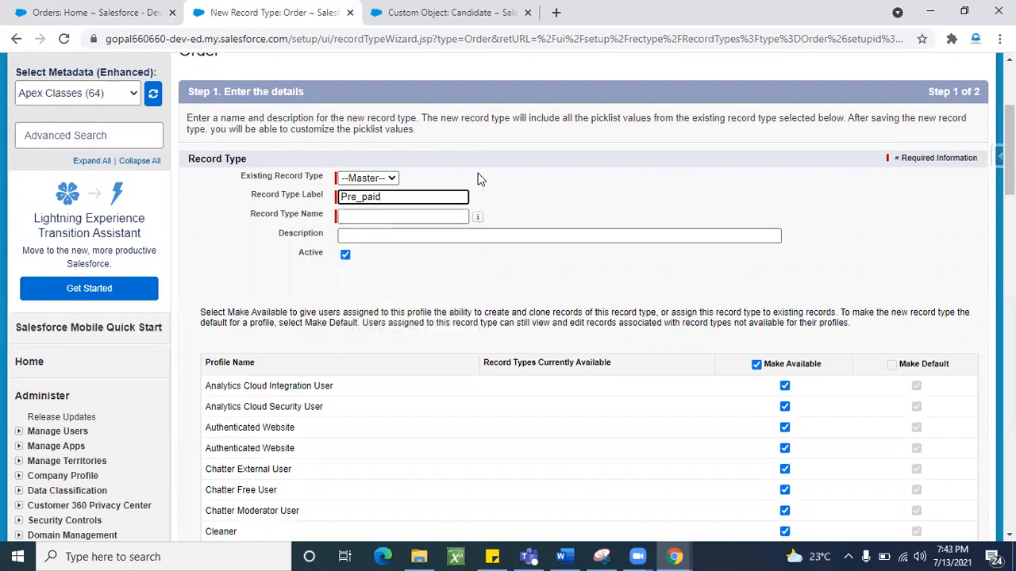
left_click(481, 178)
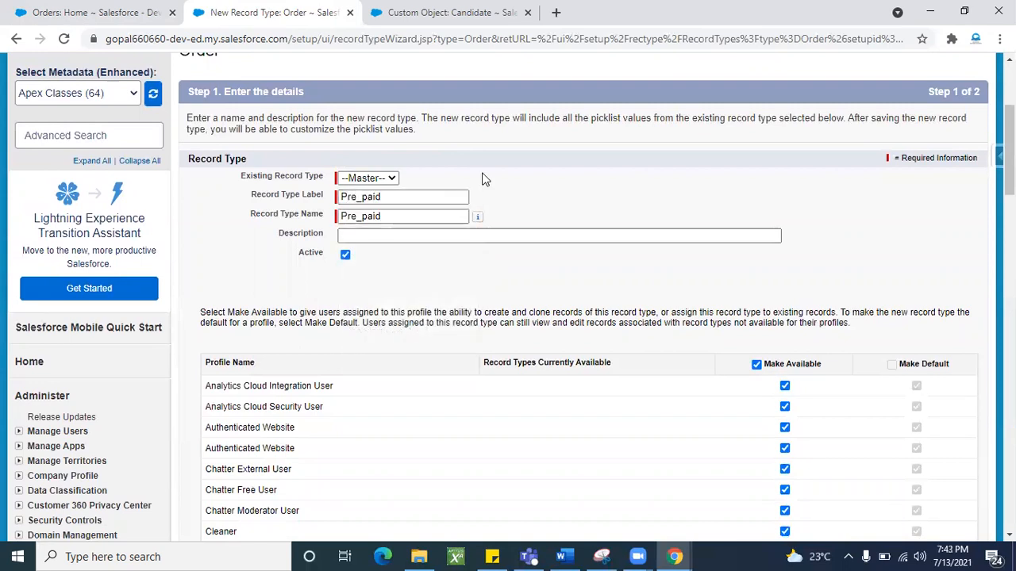
scroll(463, 263, "down", 13)
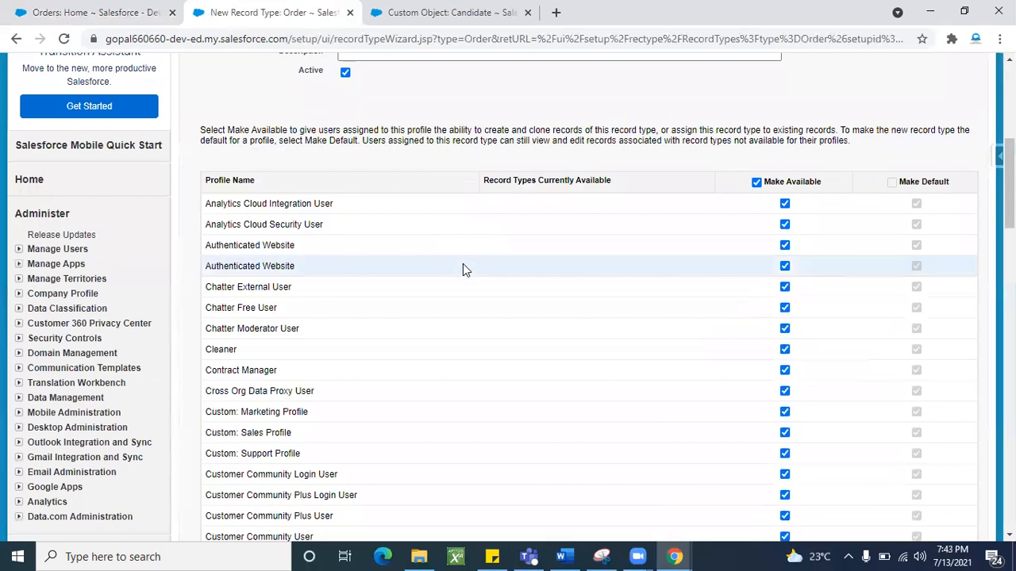
scroll(639, 336, "up", 15)
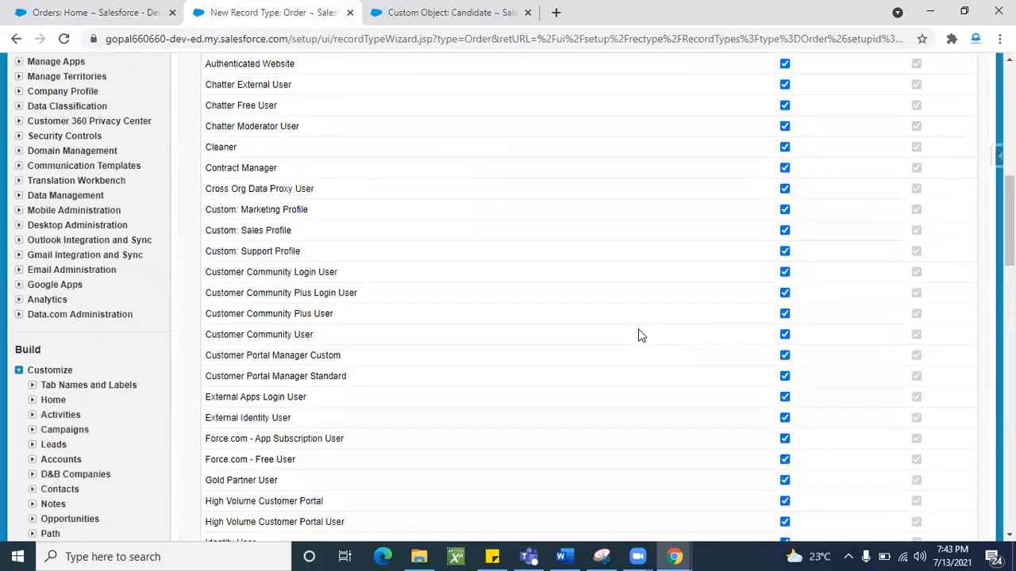
scroll(640, 336, "down", 1)
scroll(749, 322, "down", 3)
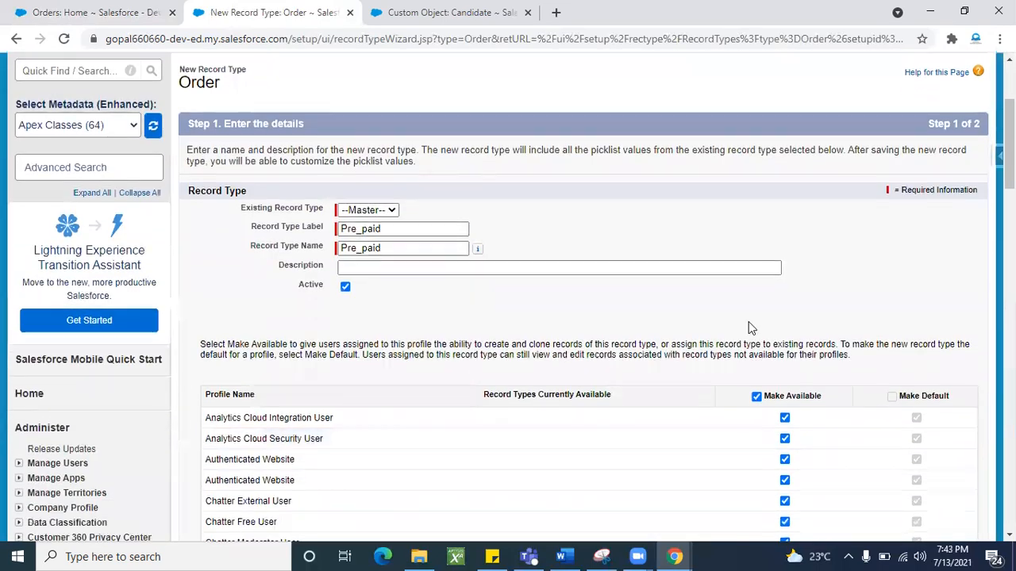
scroll(715, 384, "down", 10)
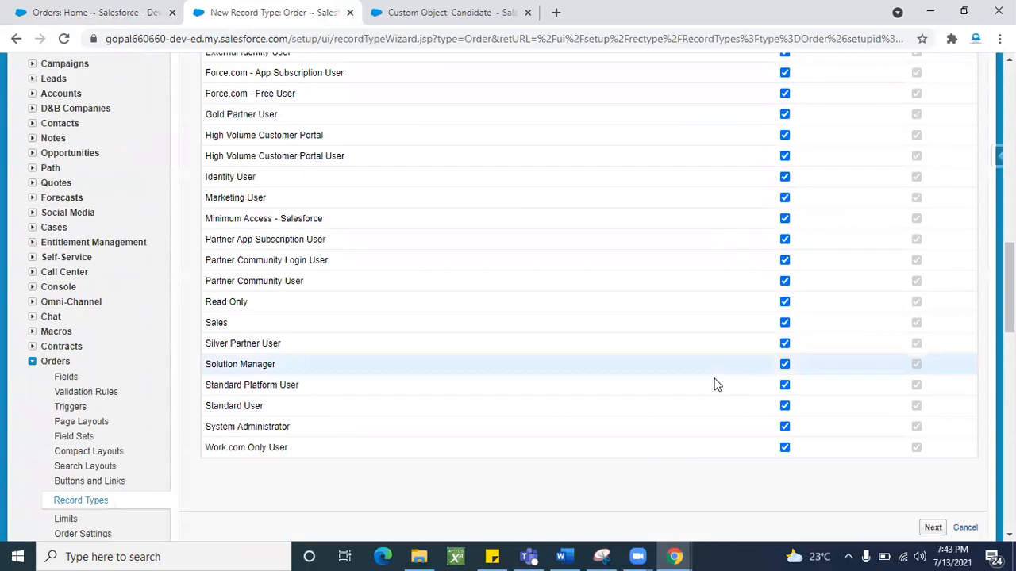
left_click(933, 384)
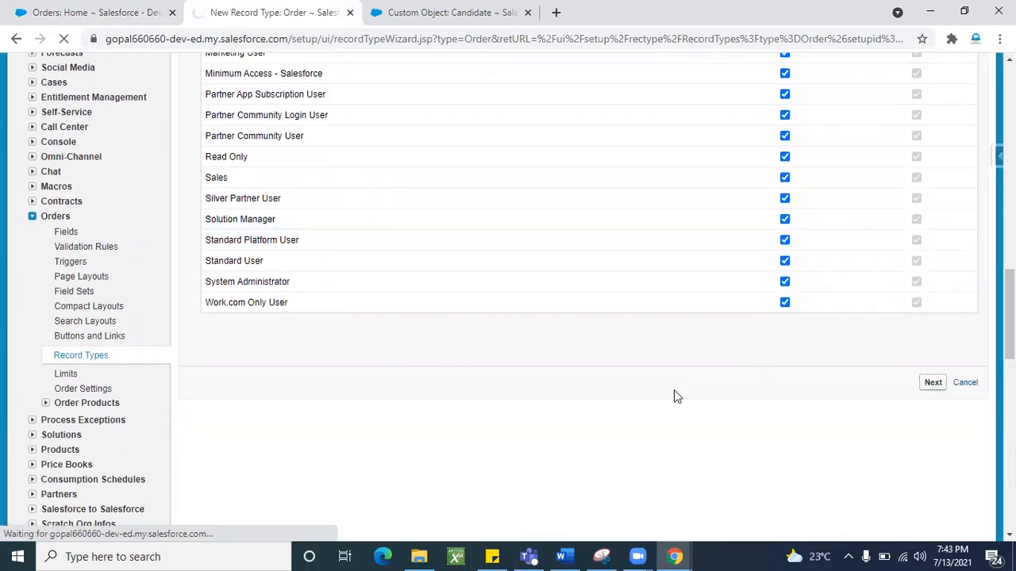
- Apply Order Layout to all profiles and save the Pre_paid record type
scroll(534, 394, "down", 1)
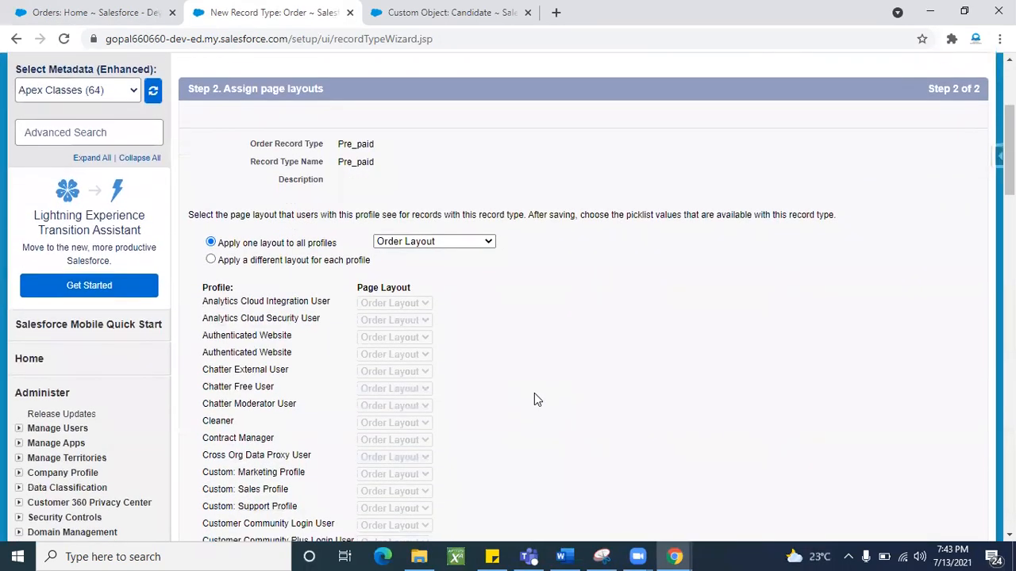
scroll(471, 352, "down", 2)
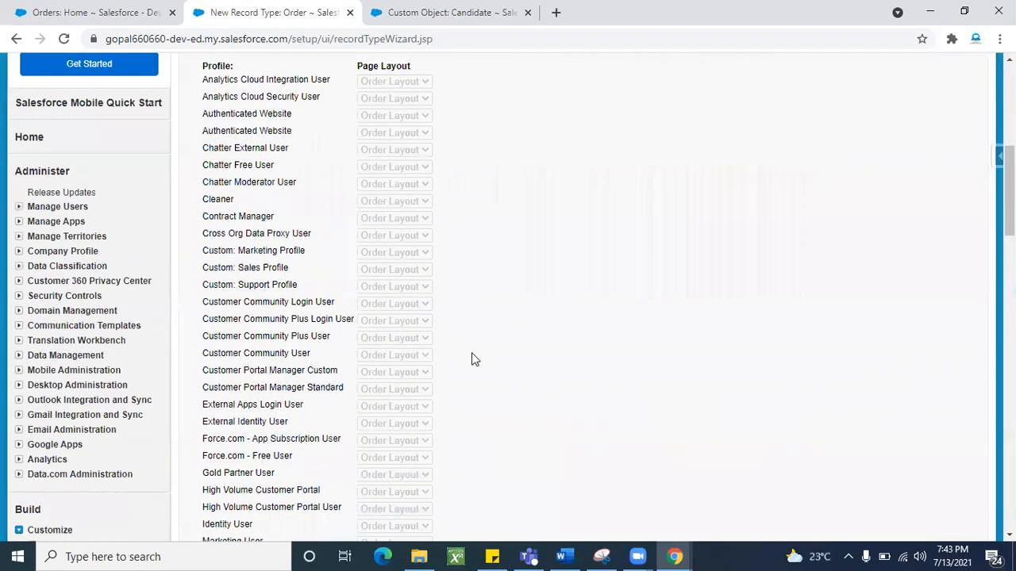
scroll(468, 238, "up", 3)
left_click(467, 208)
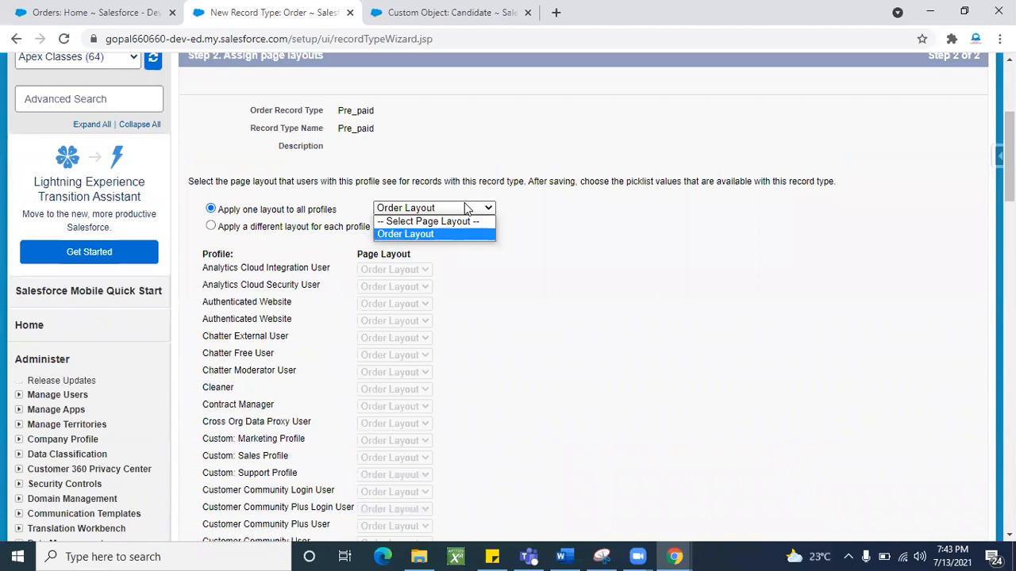
left_click(446, 233)
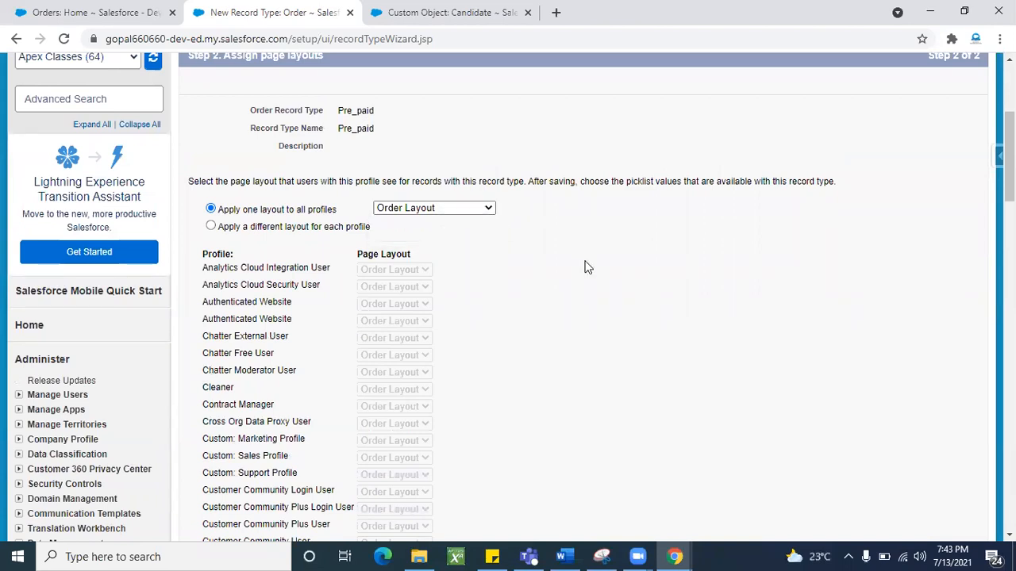
scroll(568, 363, "down", 4)
scroll(568, 363, "down", 6)
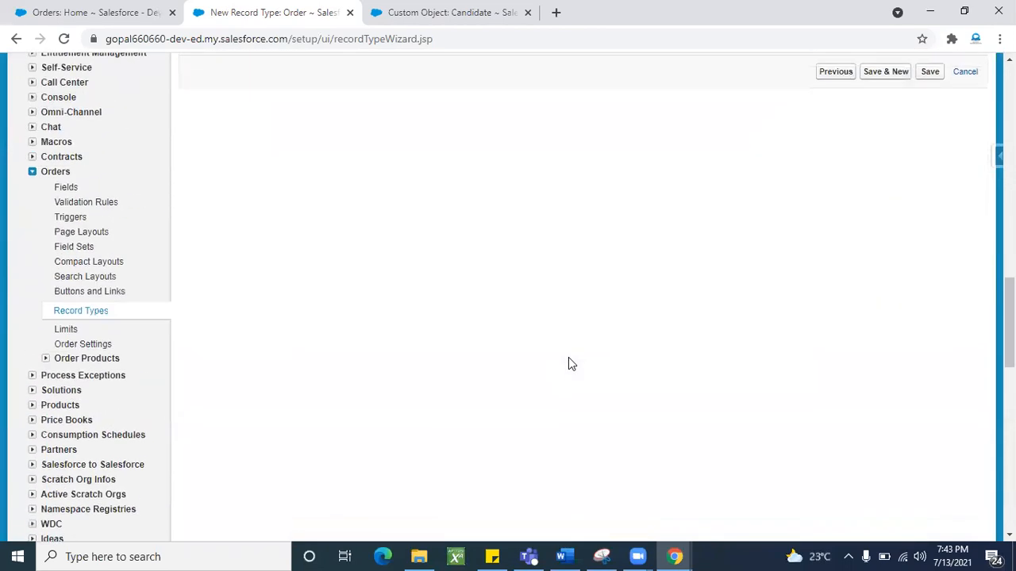
scroll(789, 302, "up", 2)
left_click(928, 223)
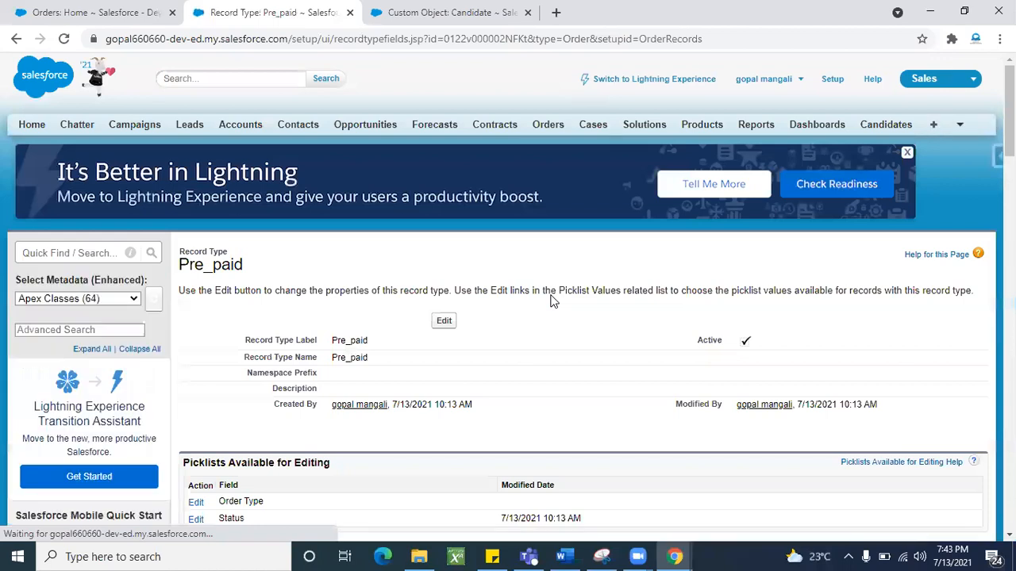
- Review the saved Pre_paid record type's name and label
scroll(503, 389, "down", 3)
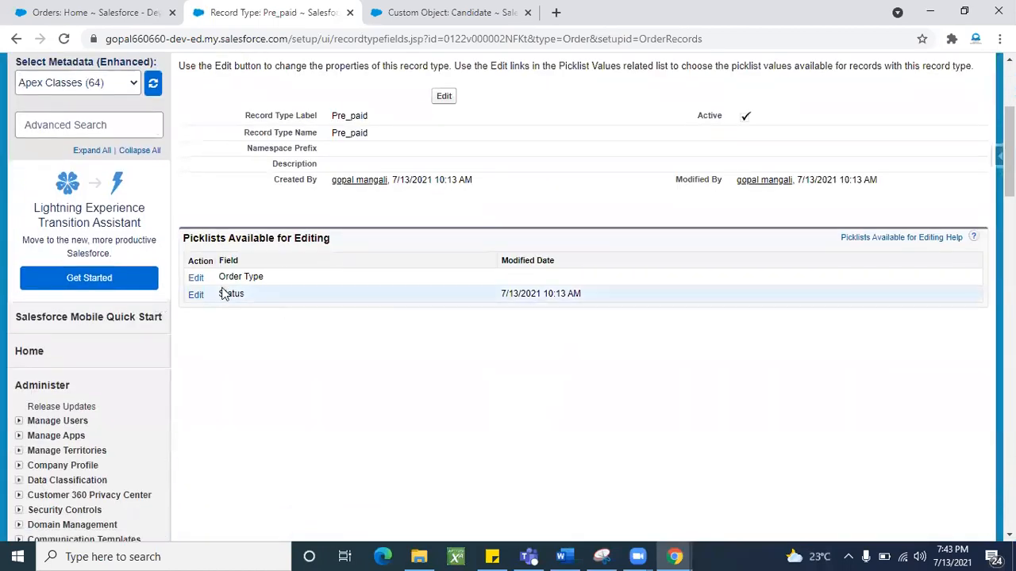
scroll(386, 326, "up", 3)
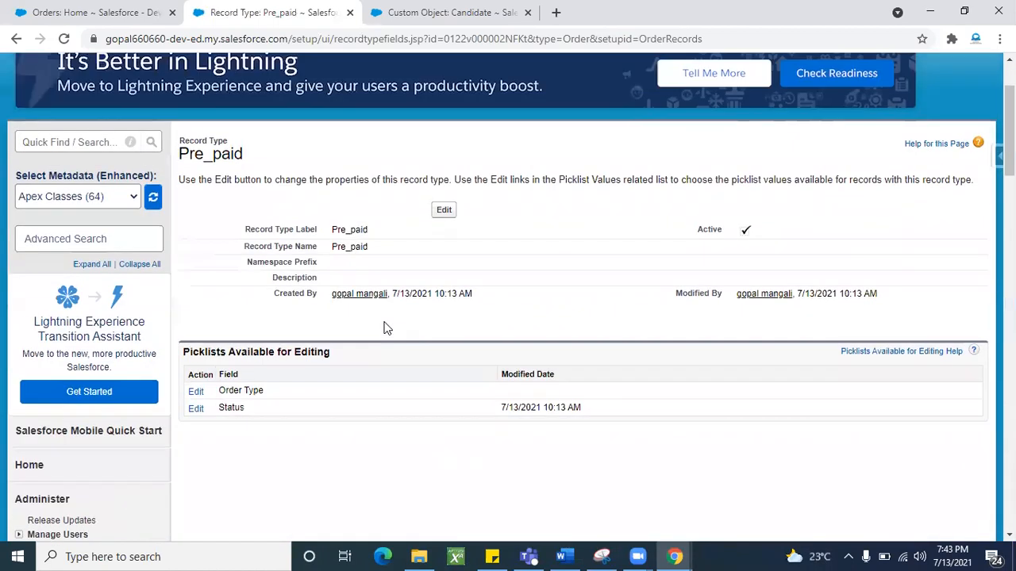
double_click(349, 247)
double_click(349, 230)
left_click(317, 212)
scroll(316, 213, "up", 2)
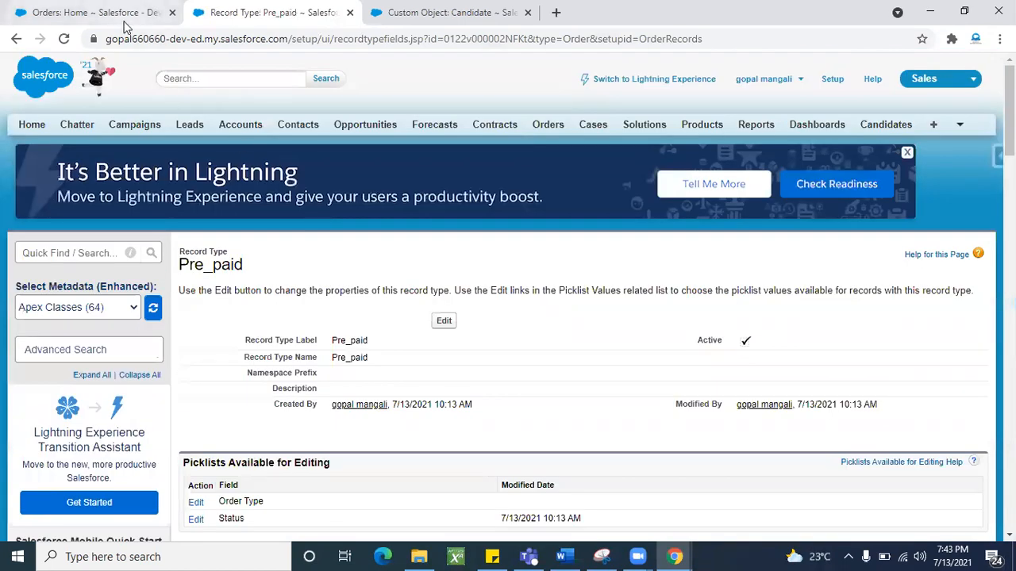
- Open a blank New Order form from the Orders tab, then return to the Pre_paid page
left_click(119, 13)
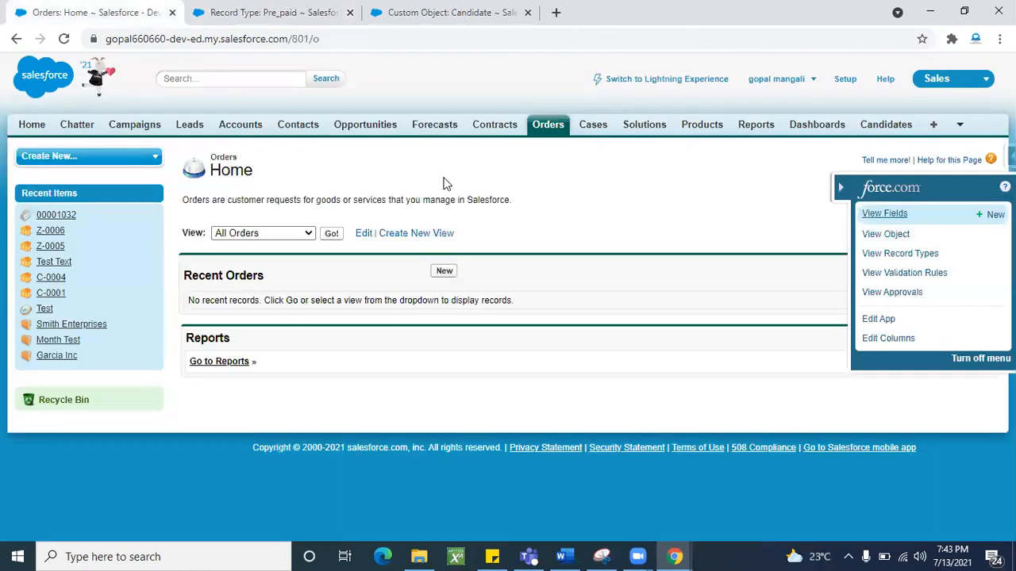
left_click(61, 37)
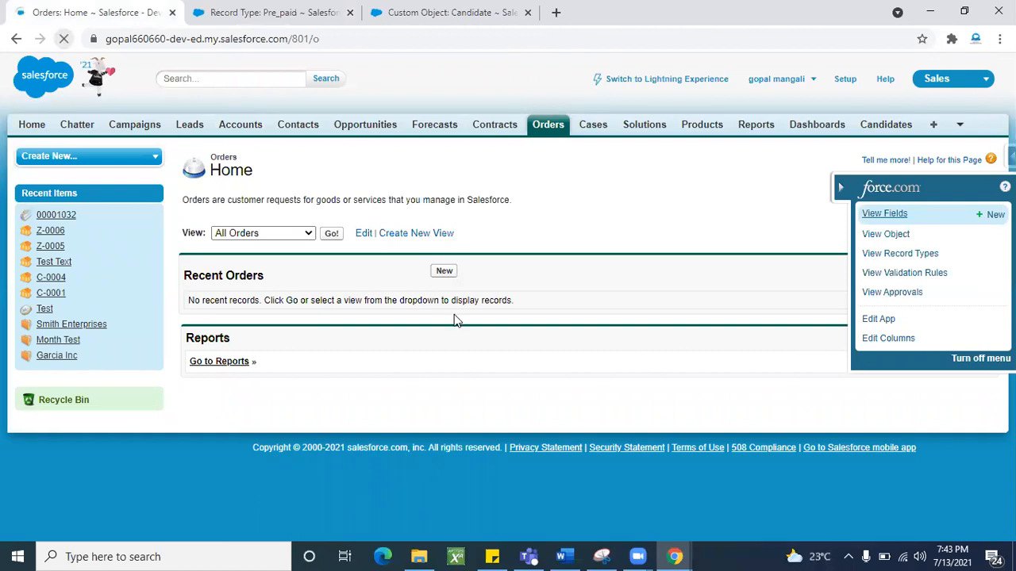
left_click(445, 272)
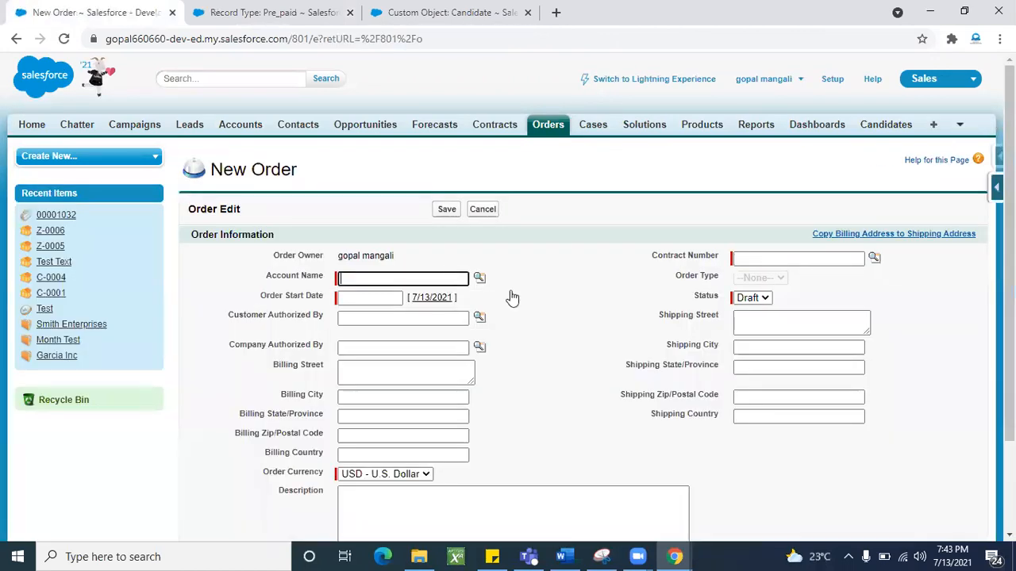
scroll(560, 361, "down", 2)
scroll(560, 361, "up", 2)
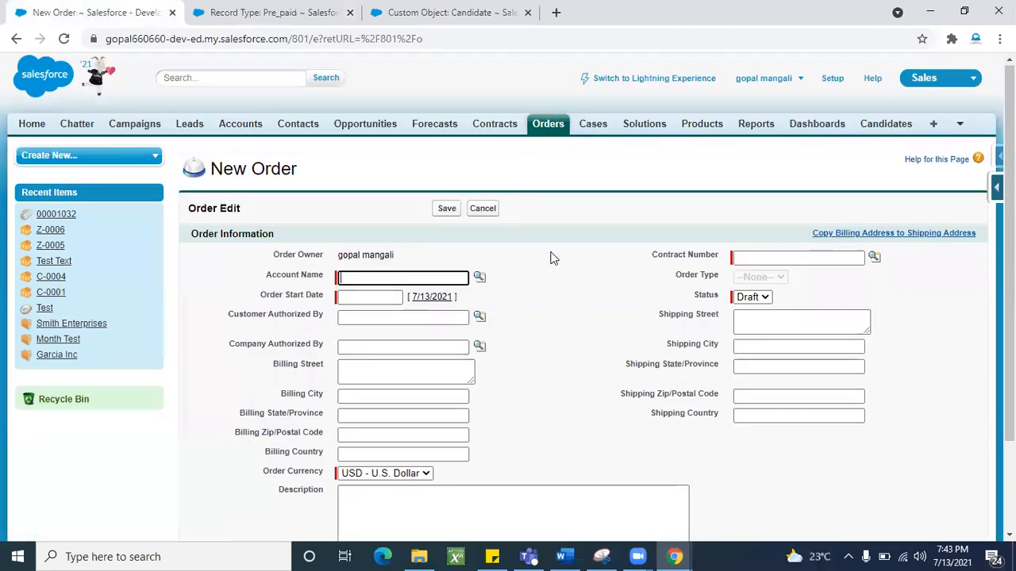
key("ctrl+Tab")
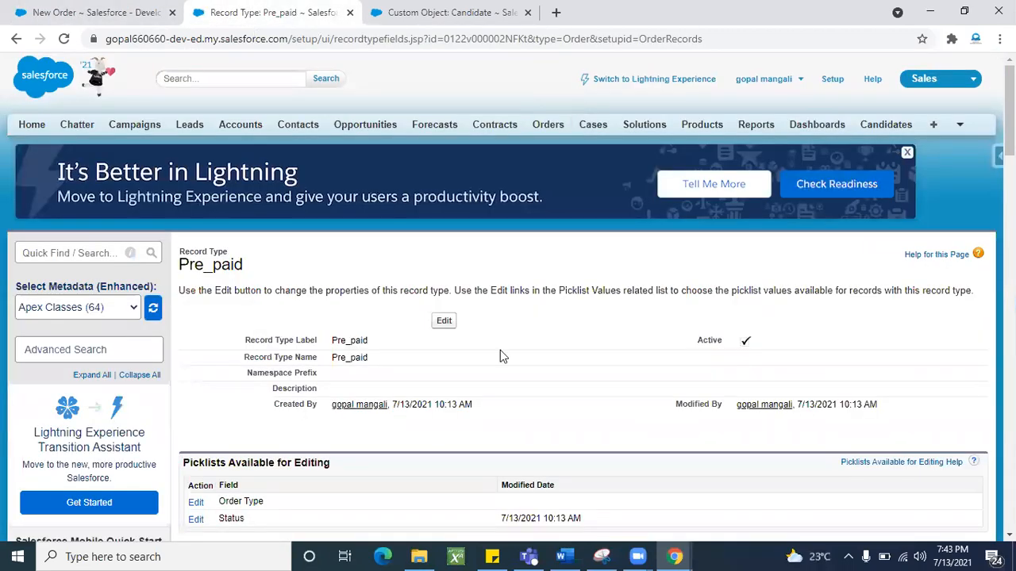
scroll(500, 356, "down", 2)
scroll(267, 367, "down", 10)
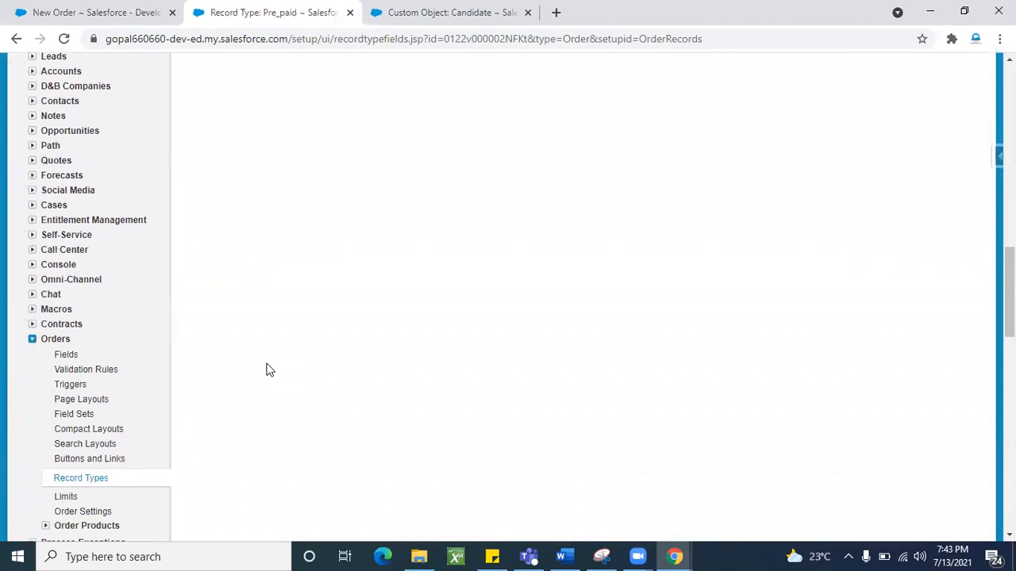
scroll(267, 370, "down", 2)
- Start a new Order record type labelled Post-Paid
left_click(97, 330)
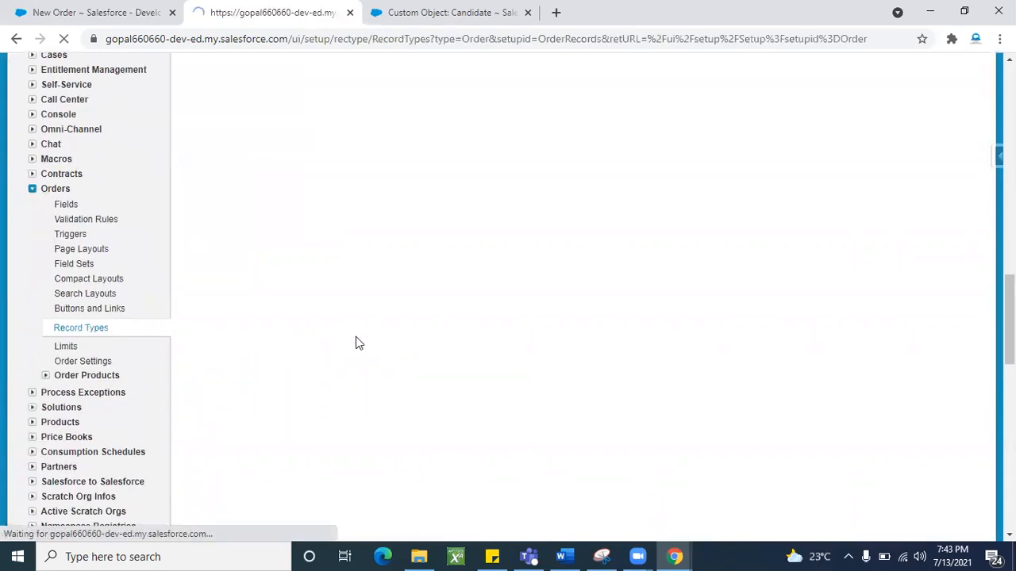
scroll(408, 370, "down", 1)
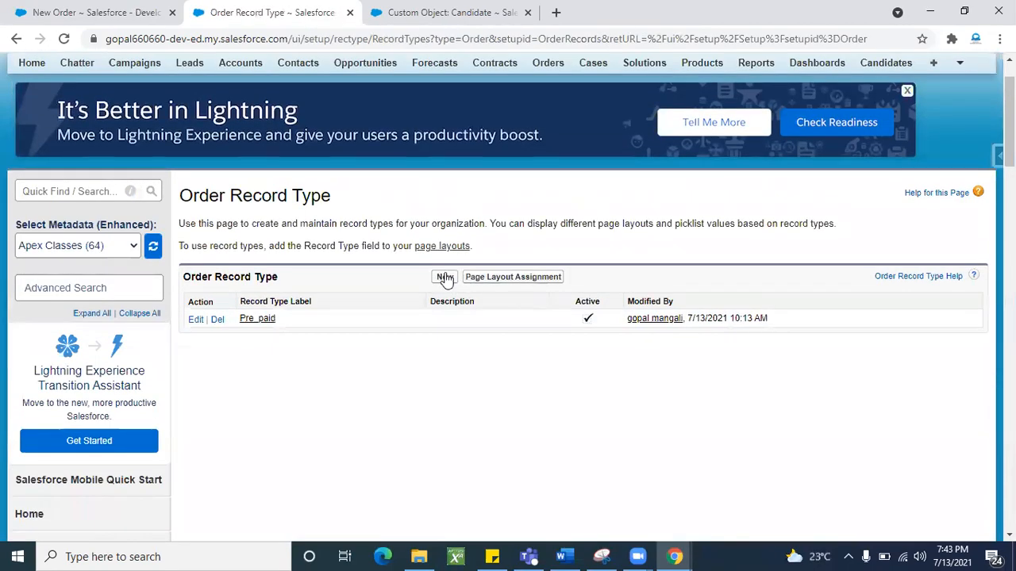
left_click(444, 277)
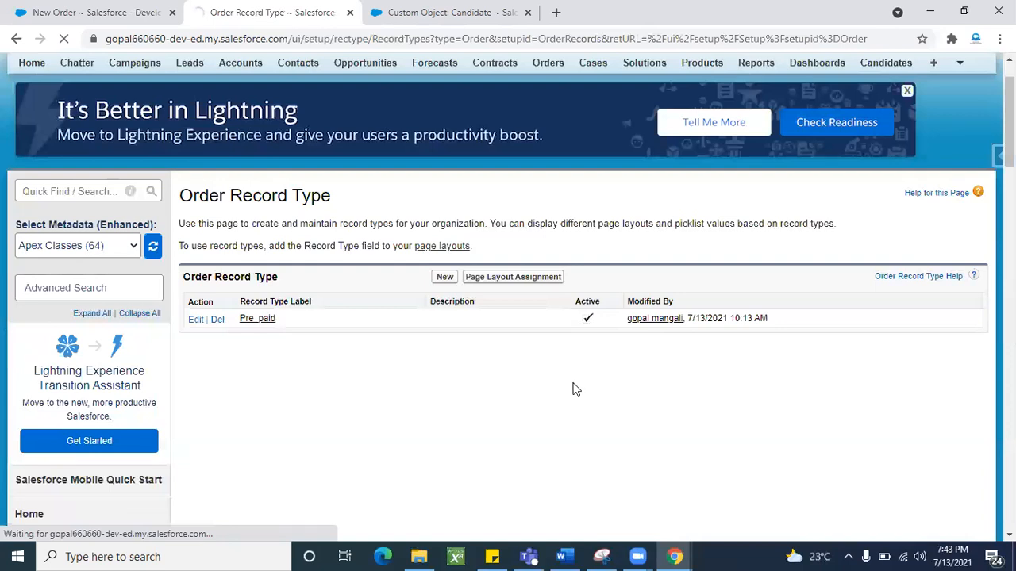
scroll(574, 388, "down", 3)
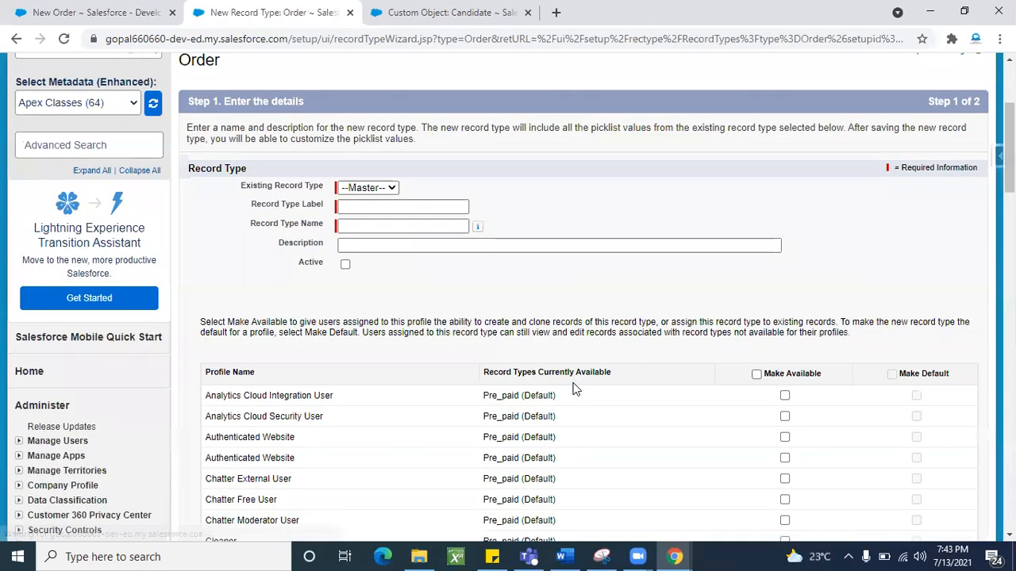
left_click(396, 208)
type("Post-P")
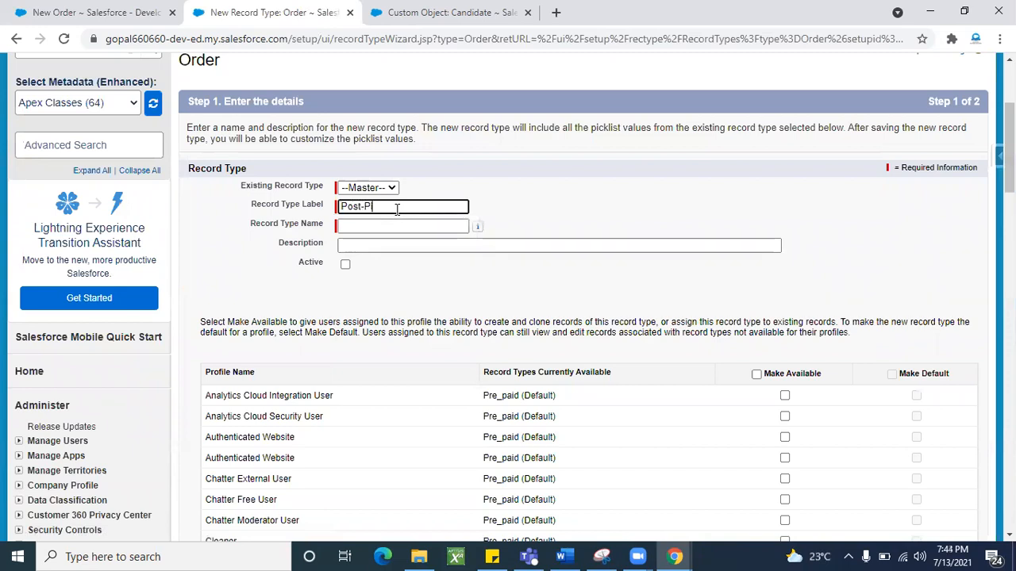
type("aid")
left_click(485, 216)
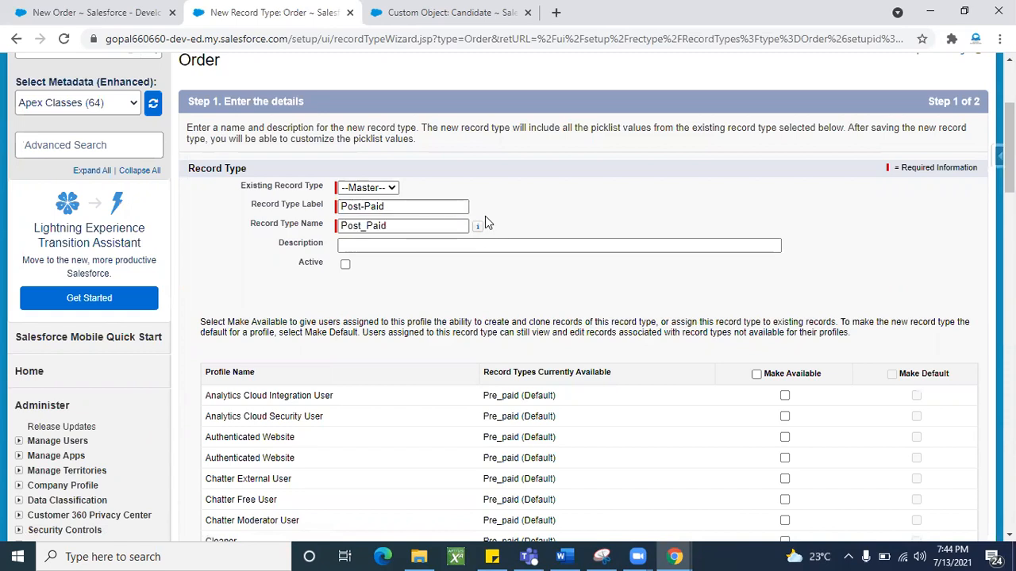
- Make Post-Paid active and available to all profiles, based on Master
scroll(488, 280, "down", 1)
left_click(345, 218)
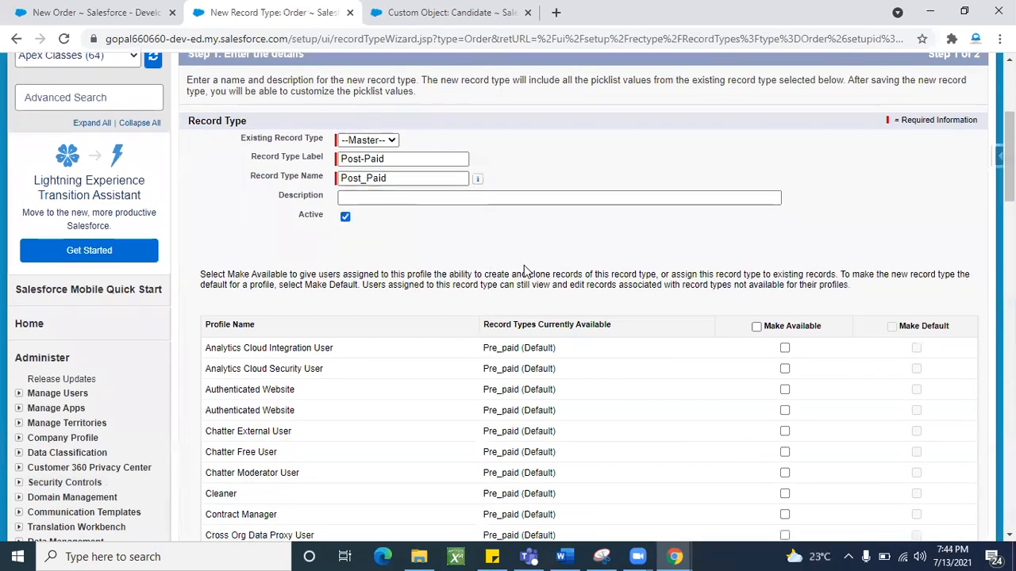
scroll(526, 269, "down", 2)
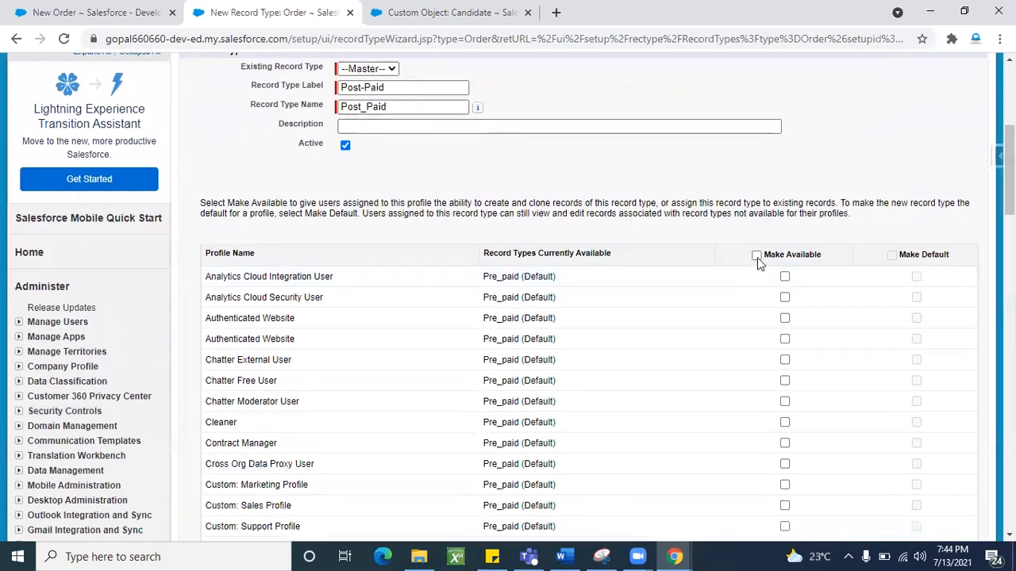
left_click(757, 256)
scroll(462, 243, "up", 1)
left_click(387, 153)
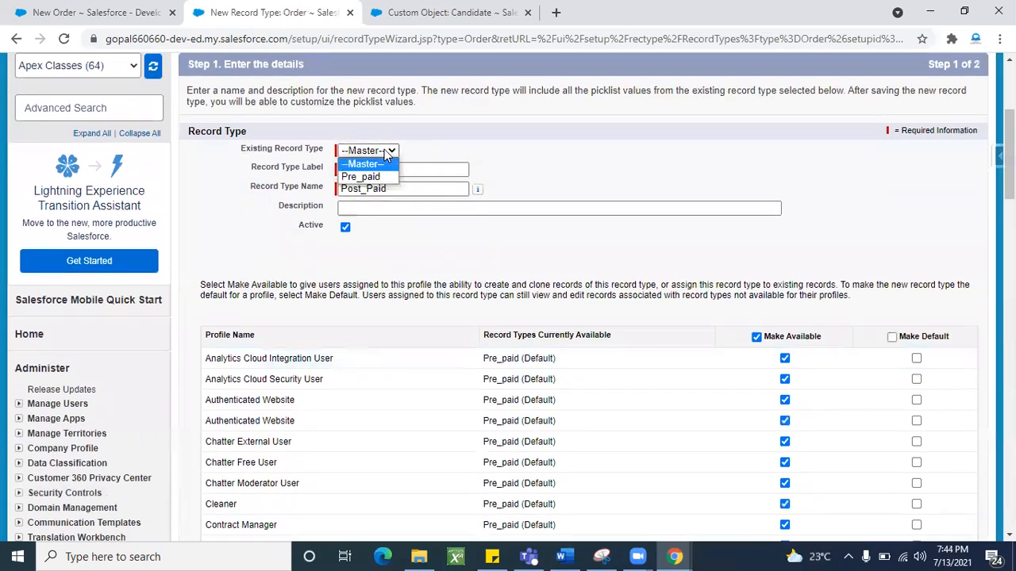
left_click(364, 163)
scroll(556, 302, "down", 5)
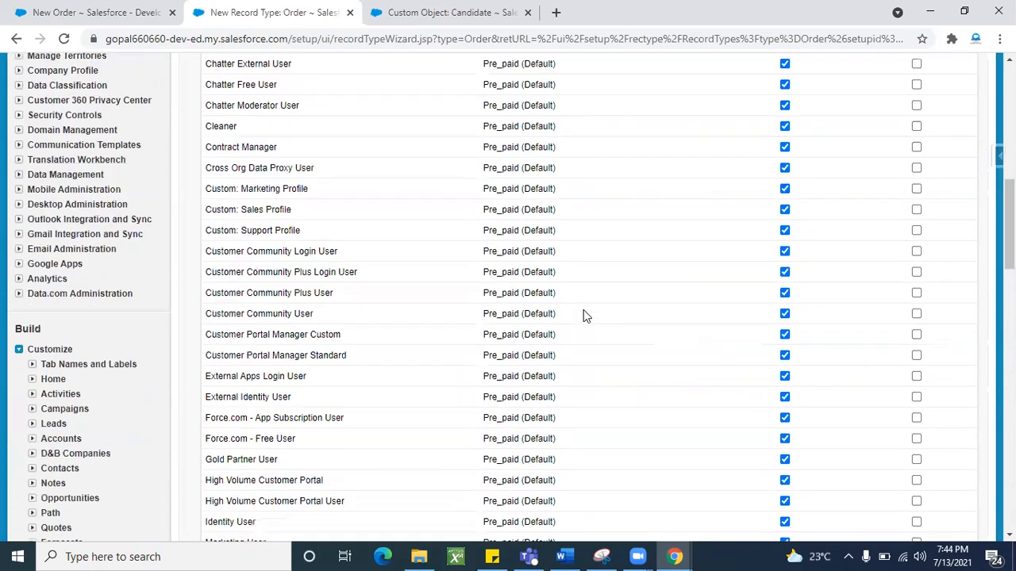
scroll(584, 316, "down", 5)
scroll(583, 316, "up", 1)
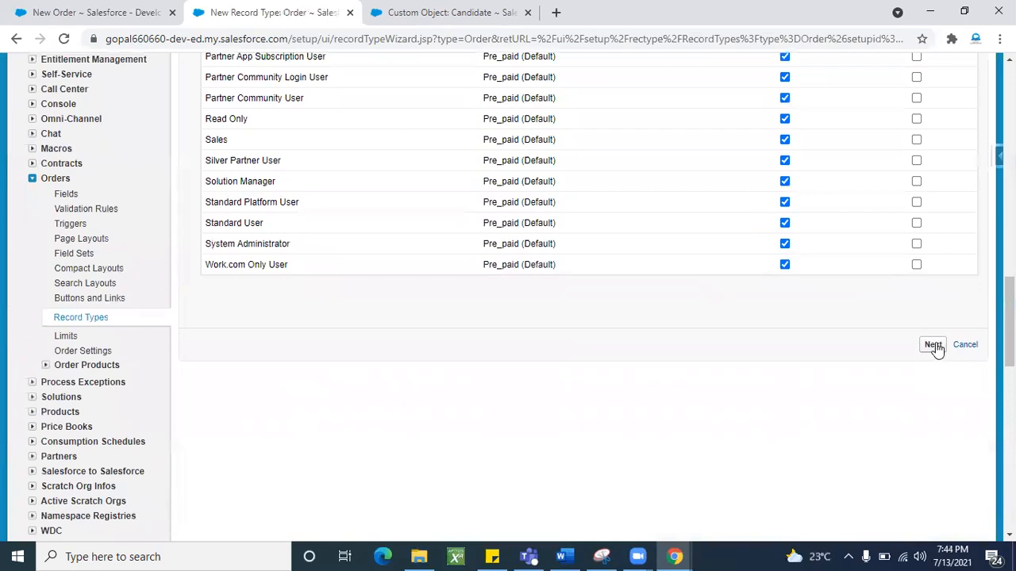
left_click(934, 346)
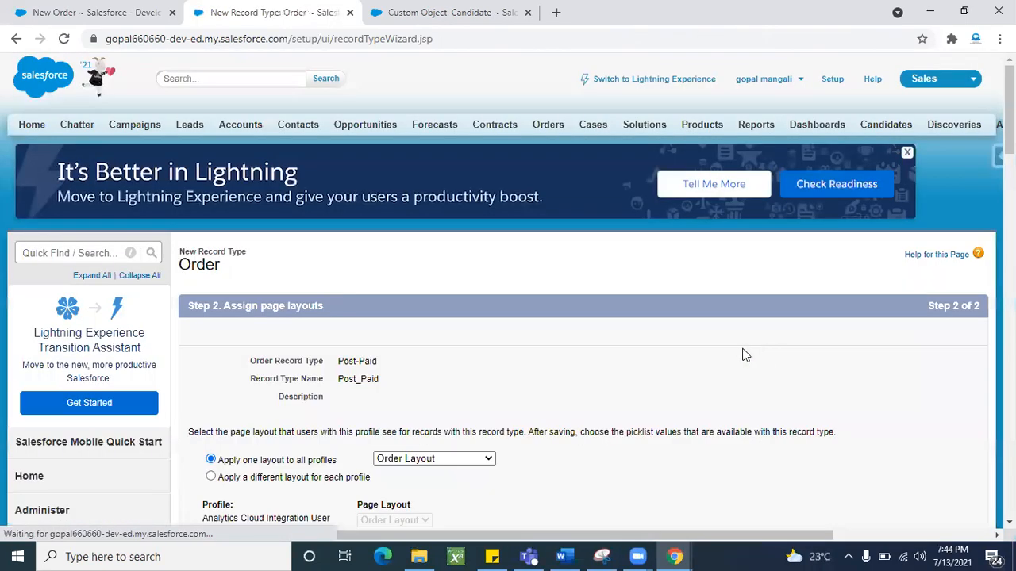
- Apply Order Layout to all profiles and save the Post-Paid record type
scroll(715, 357, "down", 3)
left_click(488, 258)
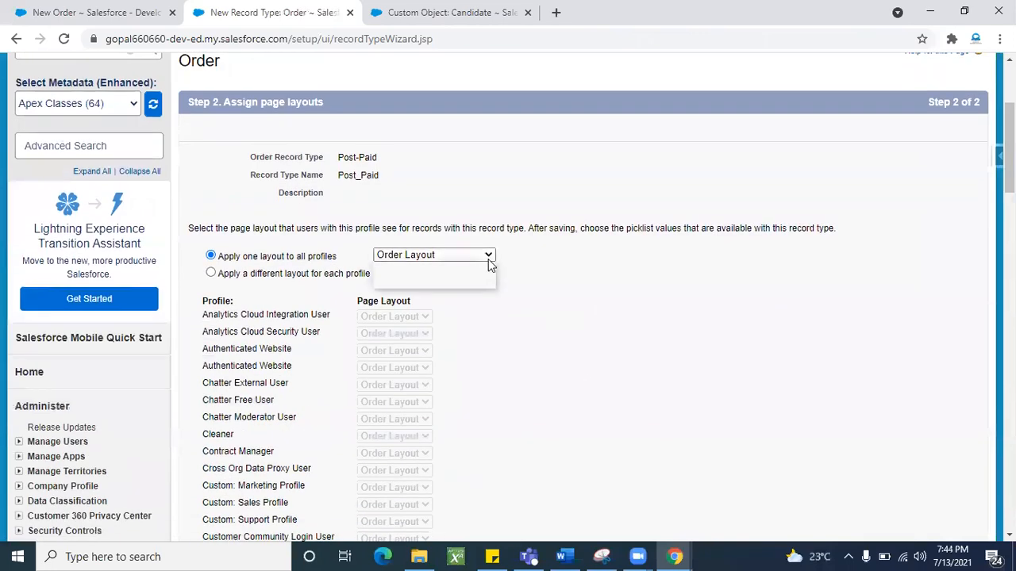
left_click(696, 295)
scroll(838, 324, "down", 9)
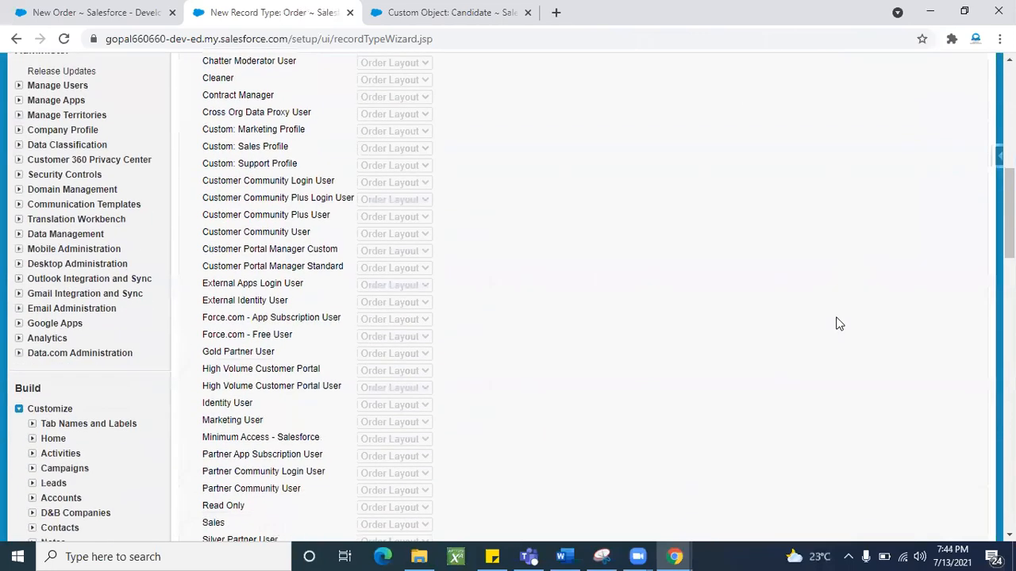
left_click(930, 334)
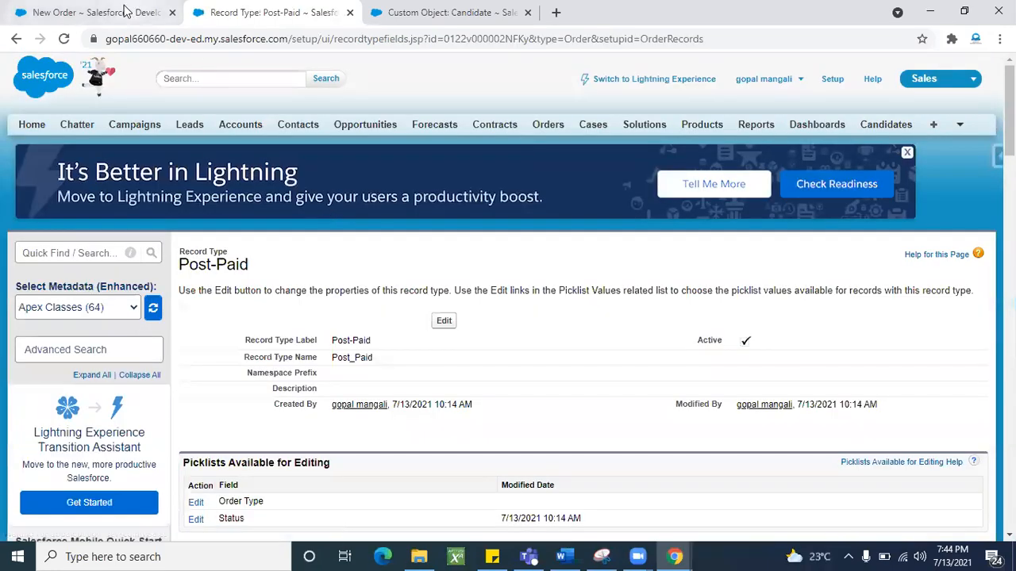
- Start a new order from Orders home and continue with the Post-Paid record type
left_click(123, 11)
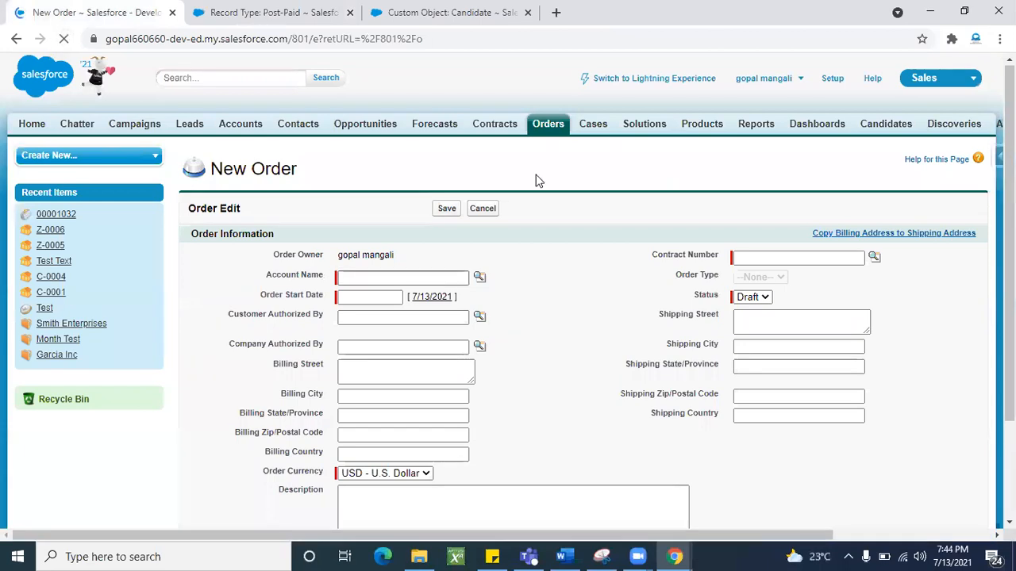
left_click(547, 125)
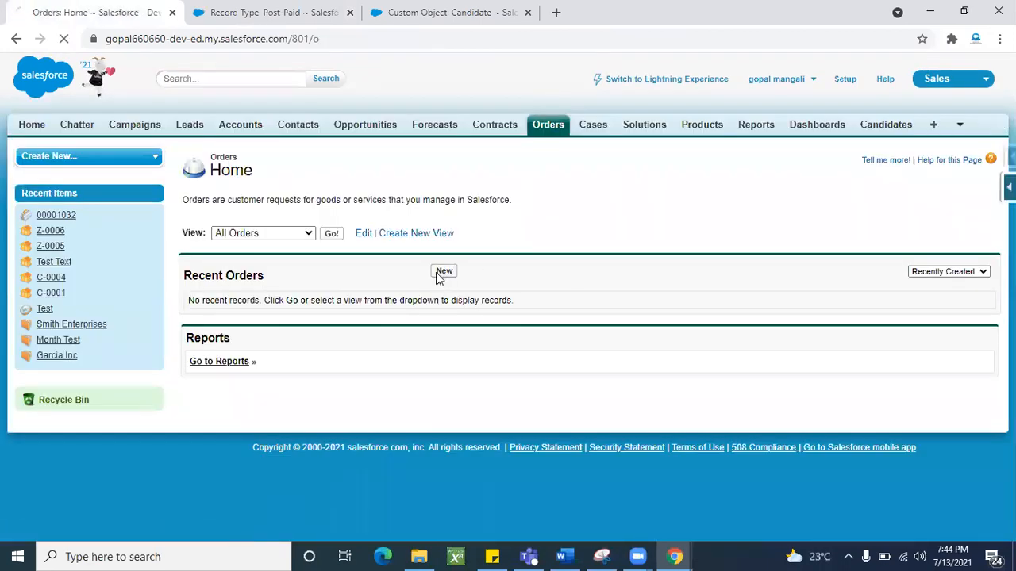
left_click(441, 272)
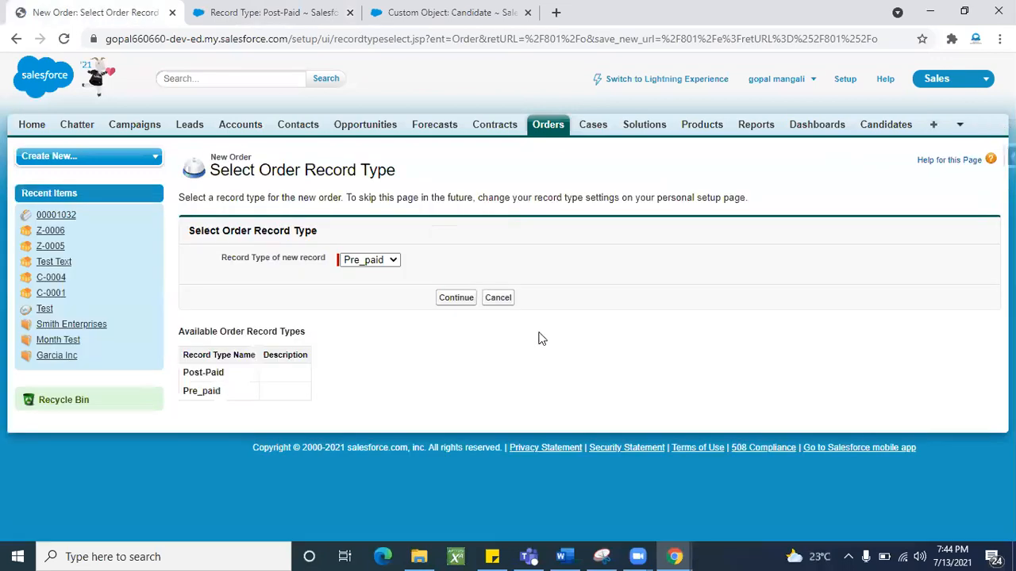
triple_click(262, 260)
left_click(354, 346)
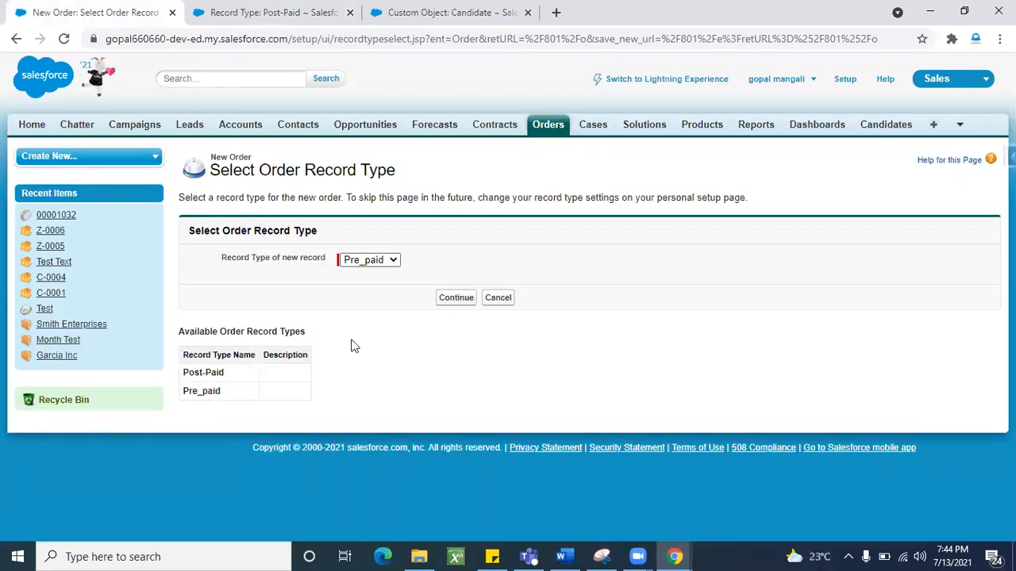
left_click(391, 262)
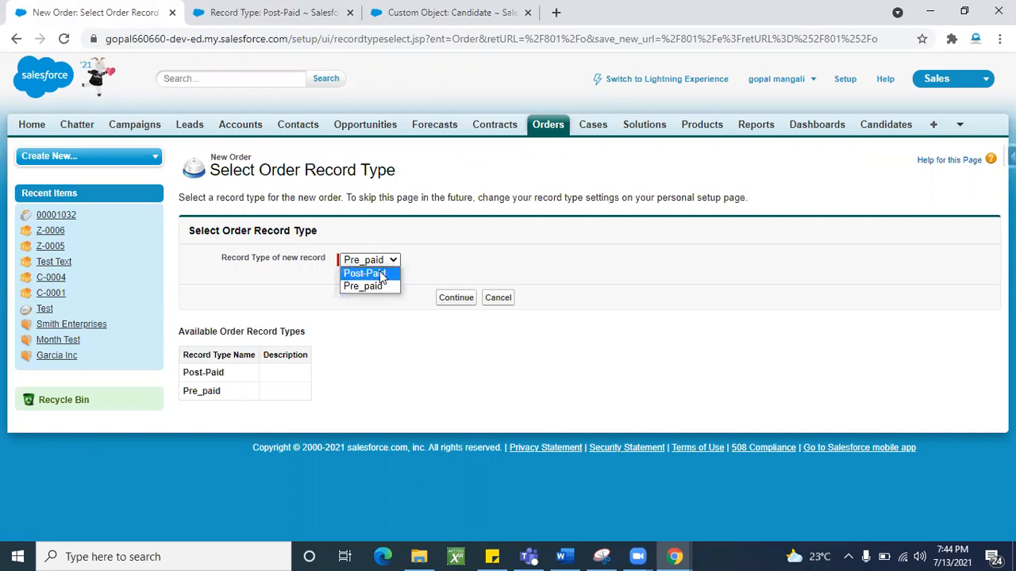
left_click(380, 273)
left_click(448, 302)
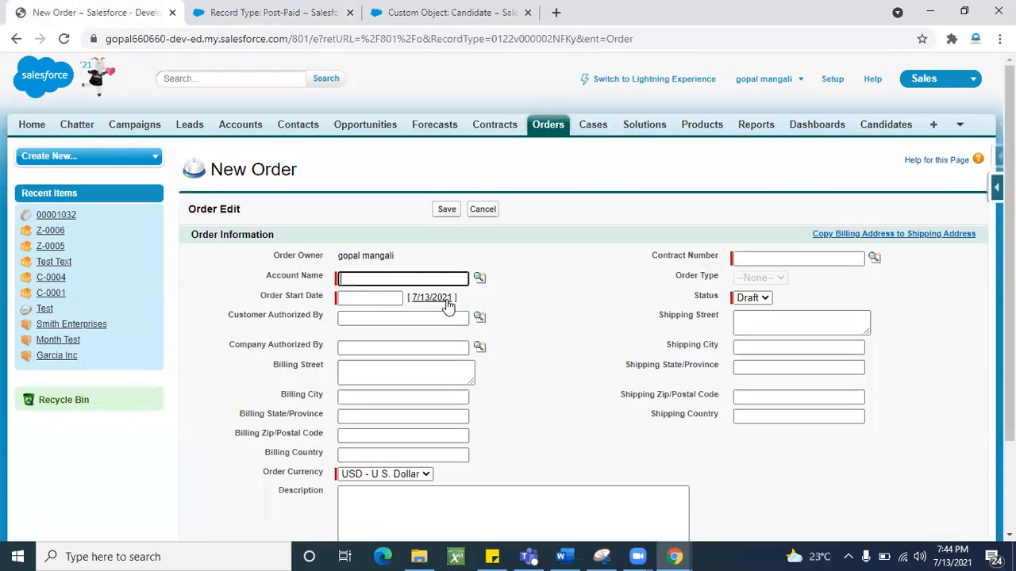
- Review the billing and shipping fields on the Post-Paid New Order form
scroll(546, 445, "down", 2)
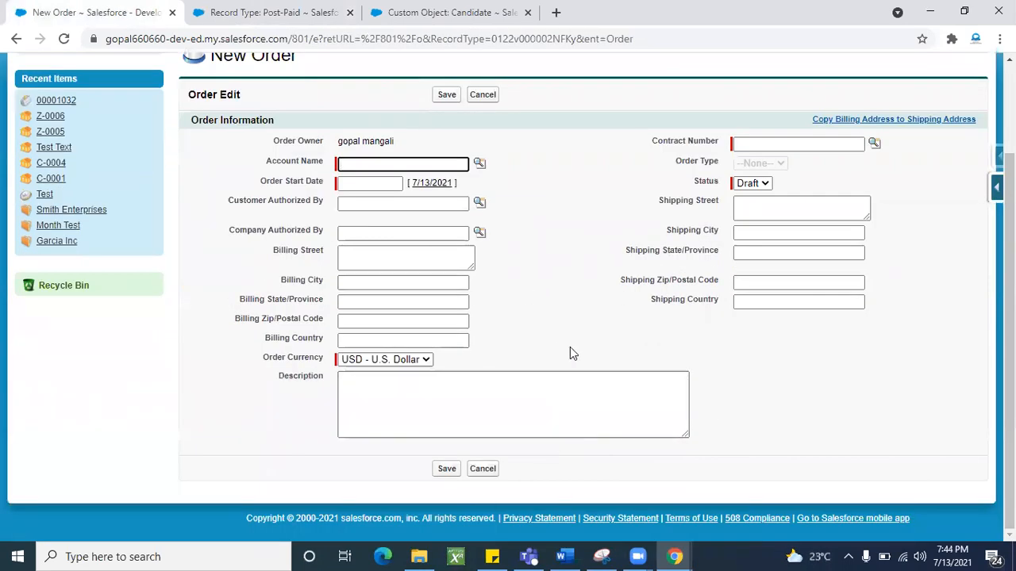
scroll(530, 295, "up", 2)
scroll(531, 295, "down", 2)
scroll(557, 284, "up", 2)
scroll(588, 317, "down", 2)
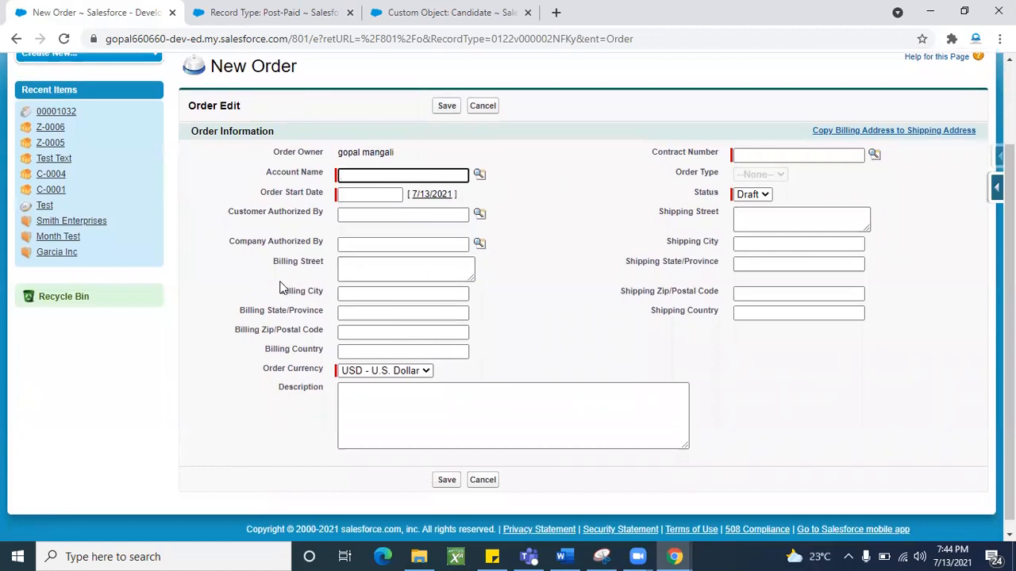
left_click_drag(266, 291, 619, 390)
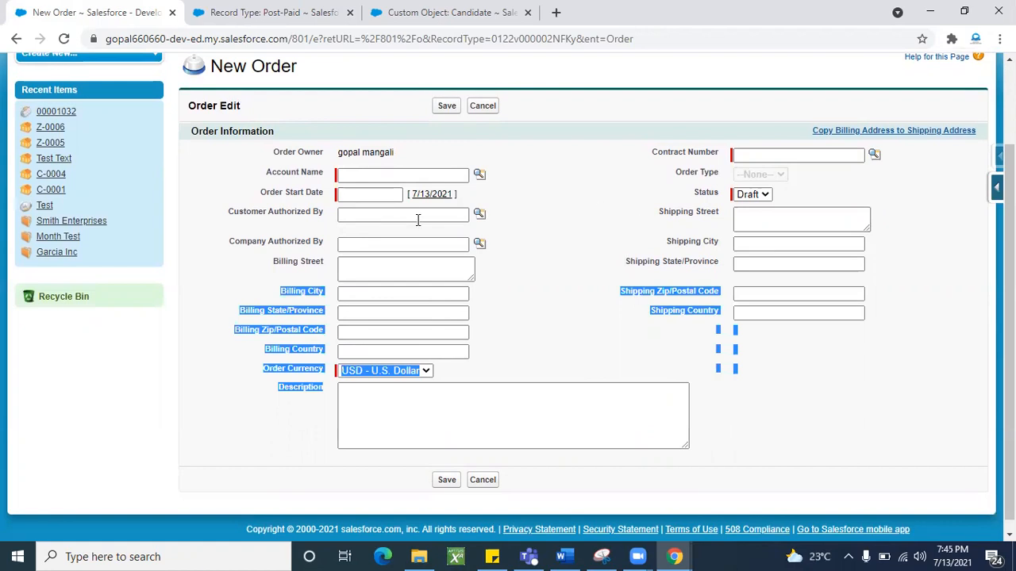
left_click(577, 343)
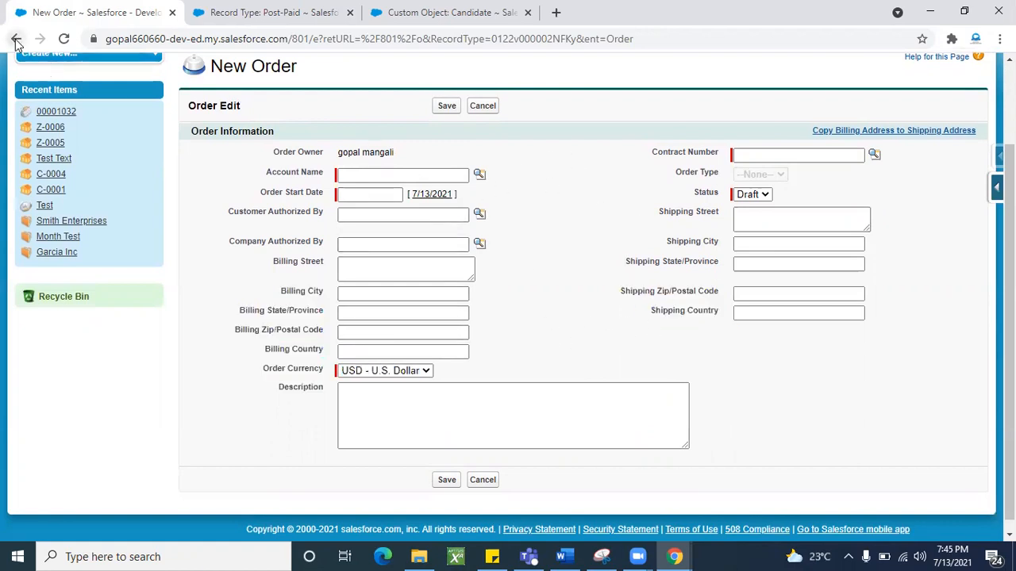
- Go back, continue as Pre_paid instead, and review that form's billing and shipping fields
left_click(16, 39)
left_click(359, 259)
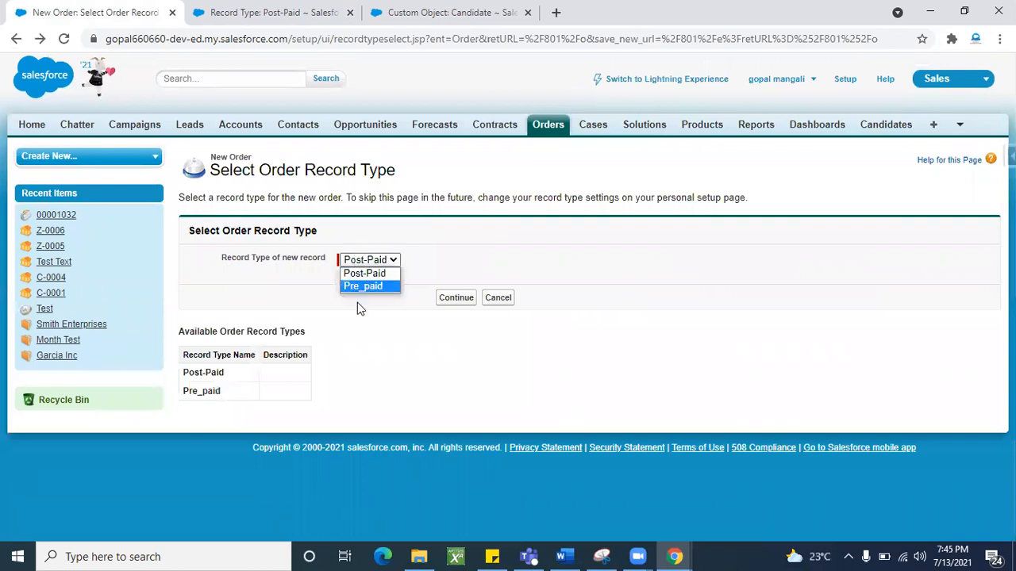
left_click(363, 285)
left_click(447, 302)
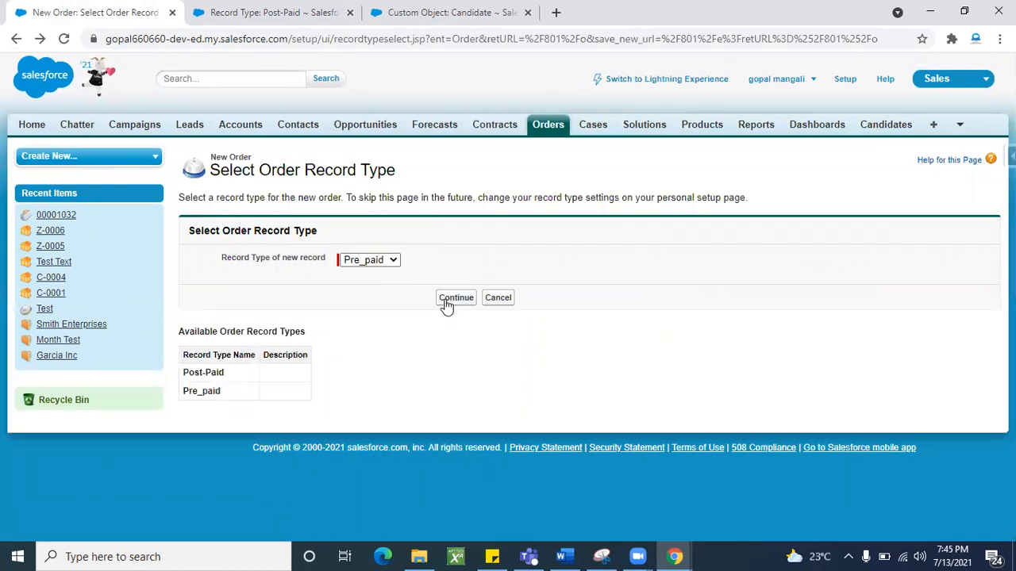
scroll(519, 345, "down", 2)
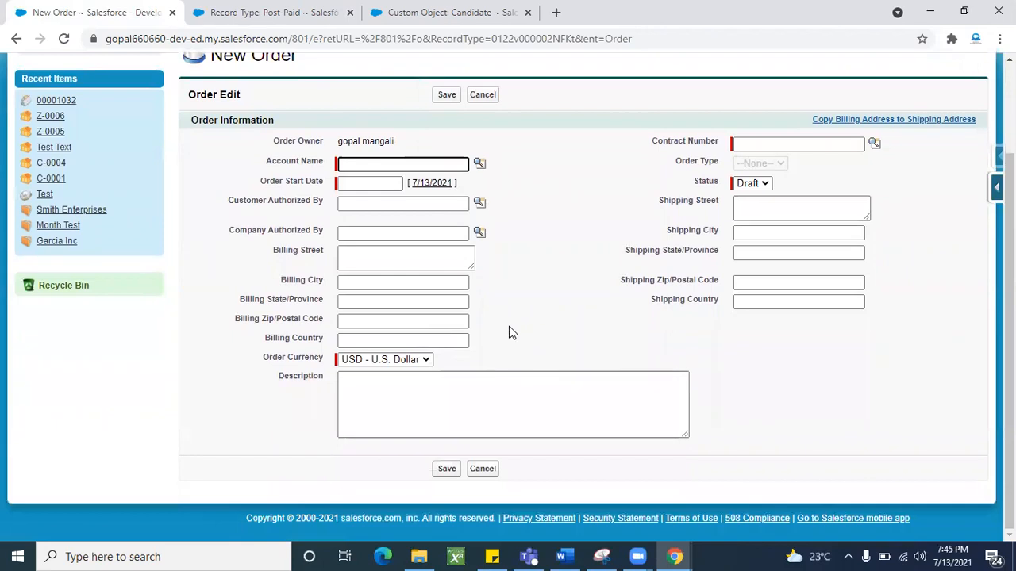
left_click_drag(266, 294, 696, 440)
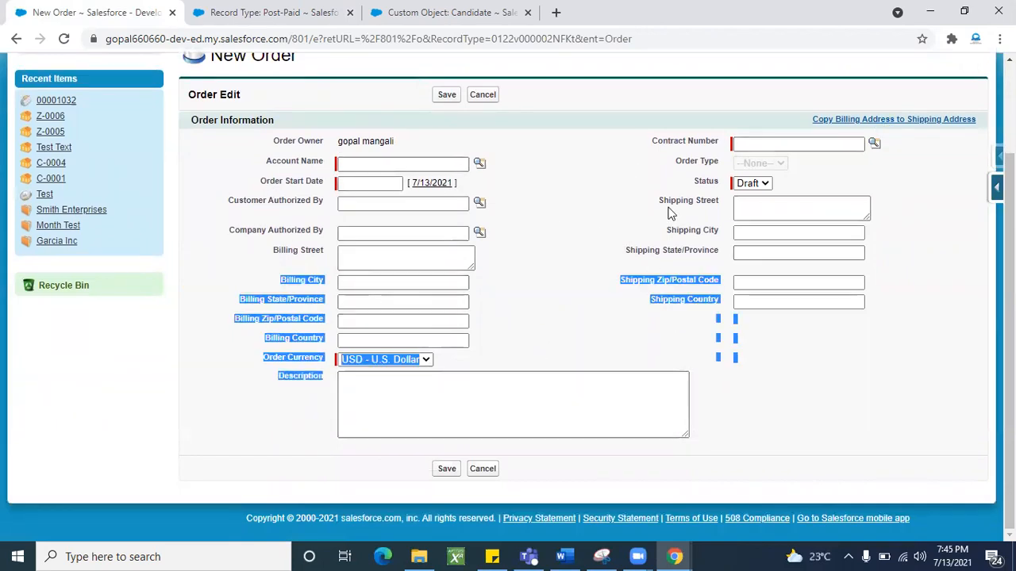
left_click(523, 240)
- Cancel the new order and reload the Post-Paid record type setup page
scroll(570, 247, "up", 1)
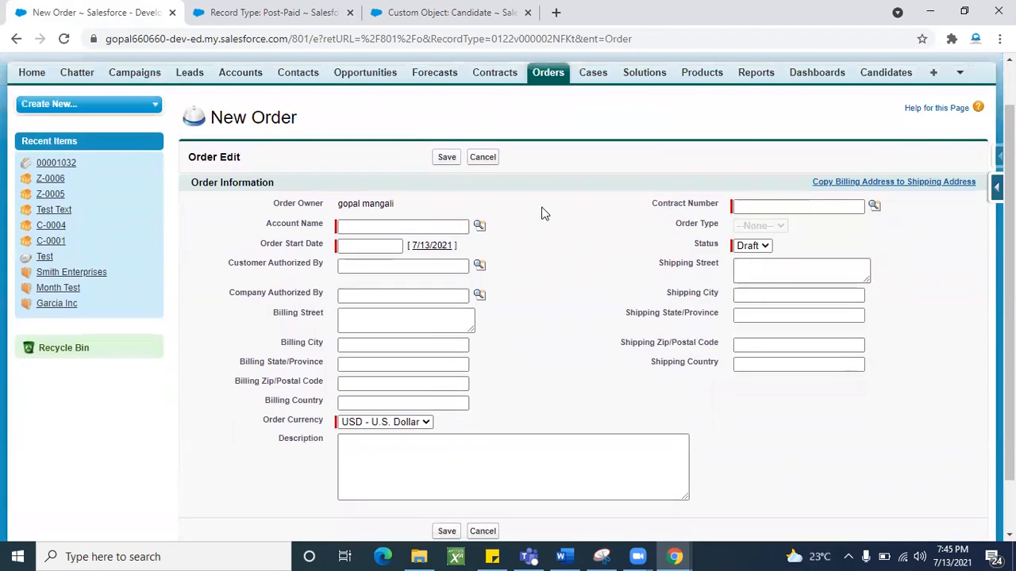
left_click(482, 157)
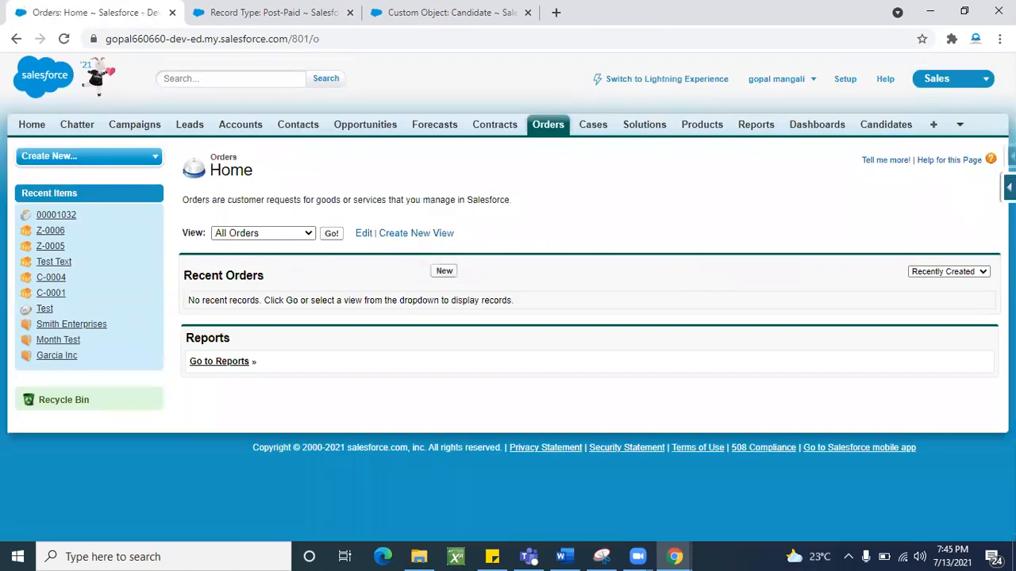
left_click(1009, 188)
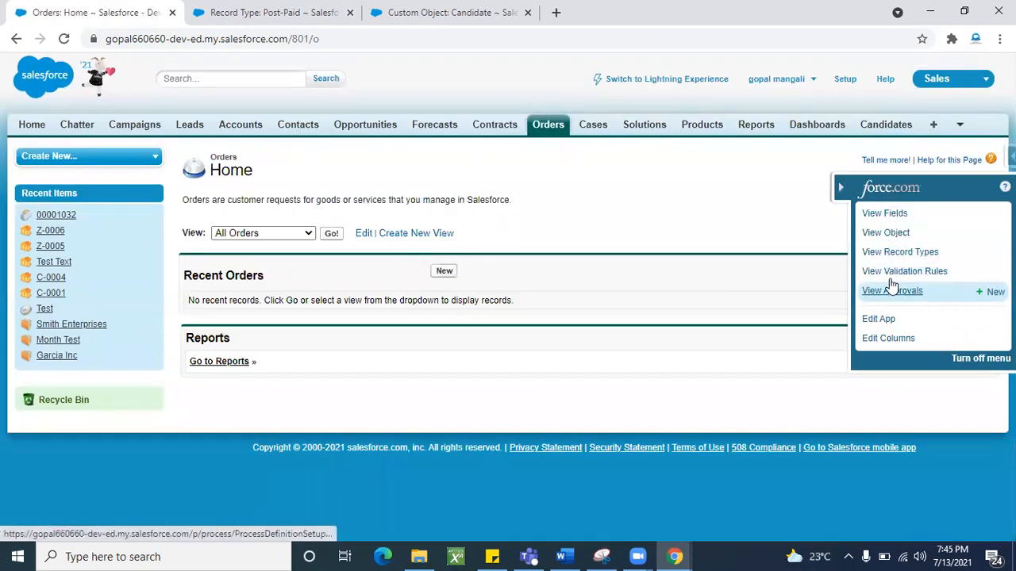
left_click(266, 13)
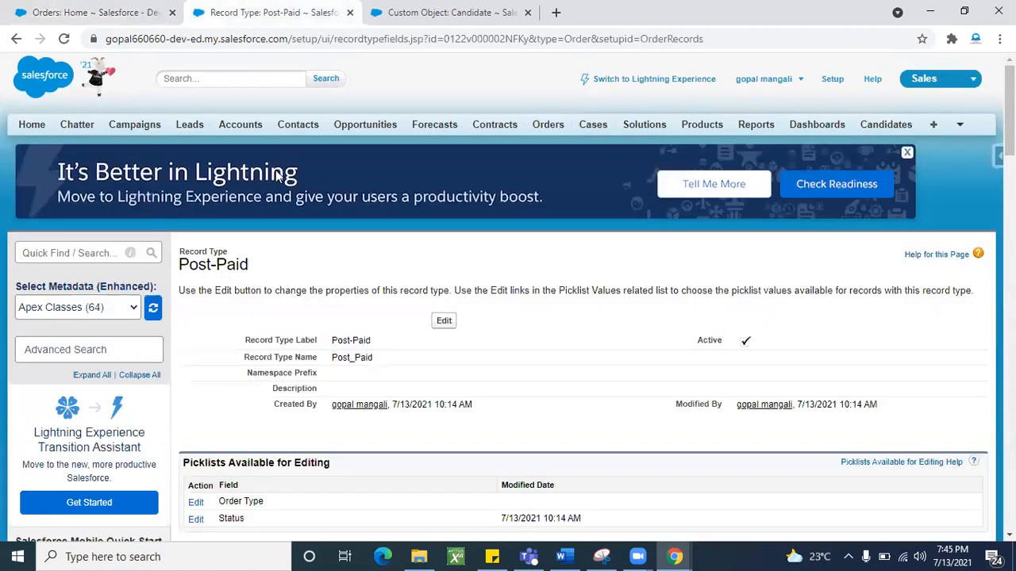
left_click(63, 38)
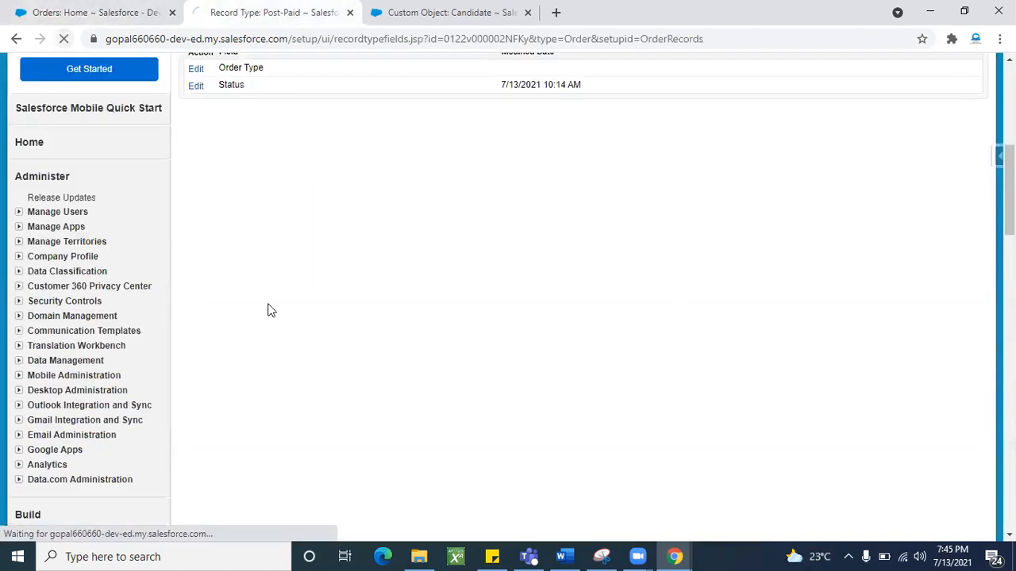
scroll(268, 309, "down", 12)
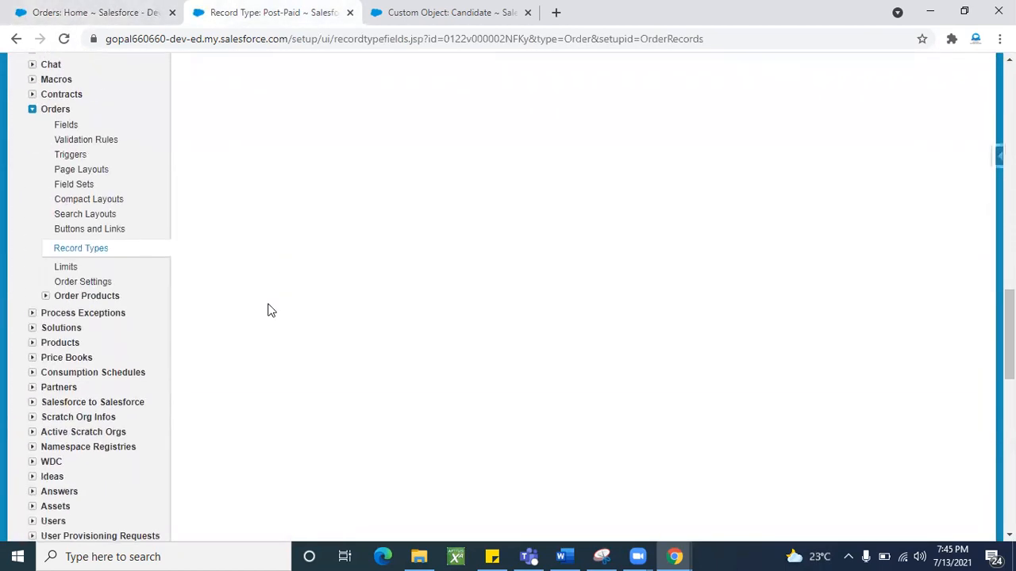
- From the Order Page Layouts list, edit Order Layout and check its preview profiles
left_click(79, 169)
scroll(333, 419, "down", 1)
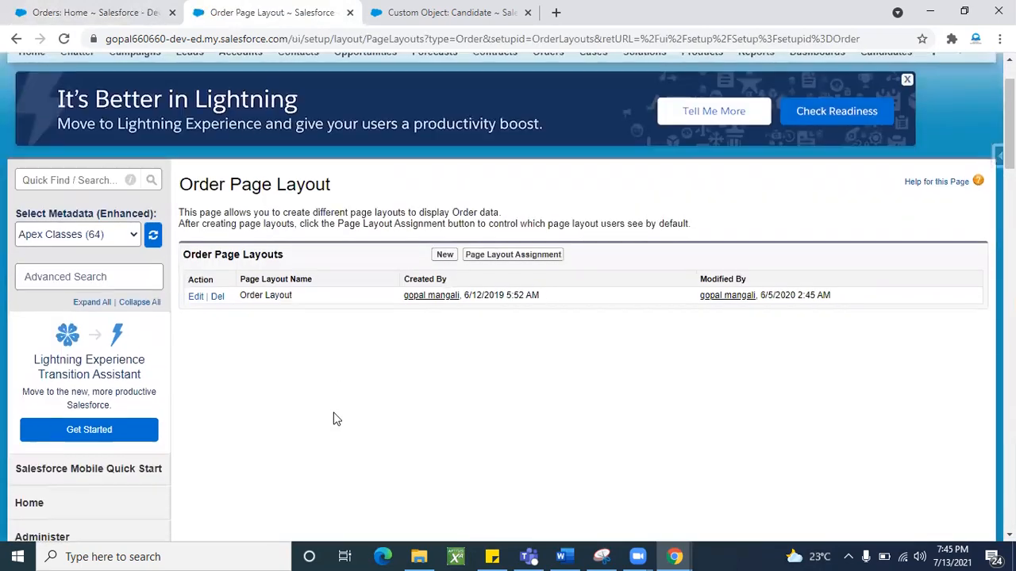
scroll(333, 419, "up", 1)
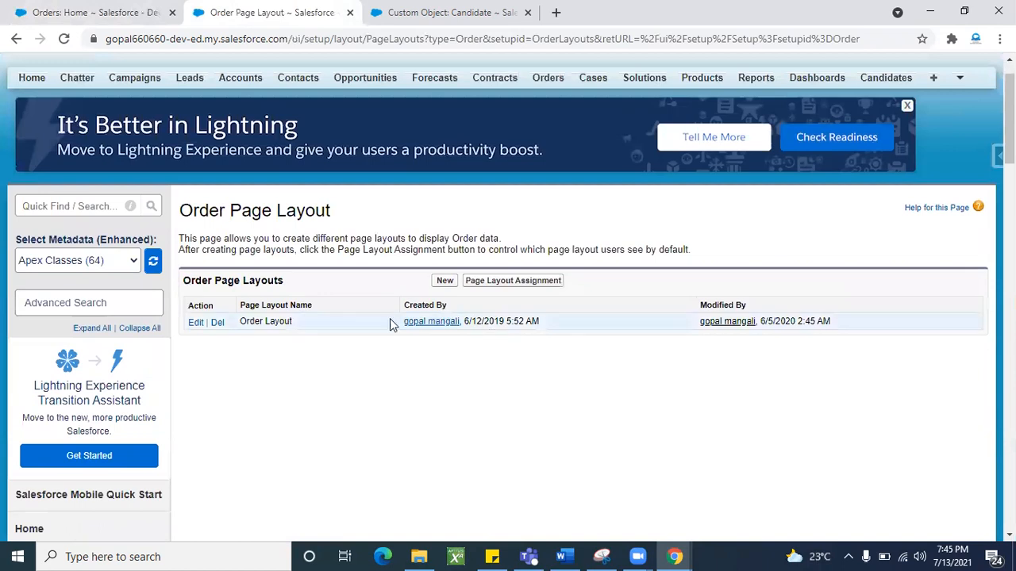
left_click(197, 323)
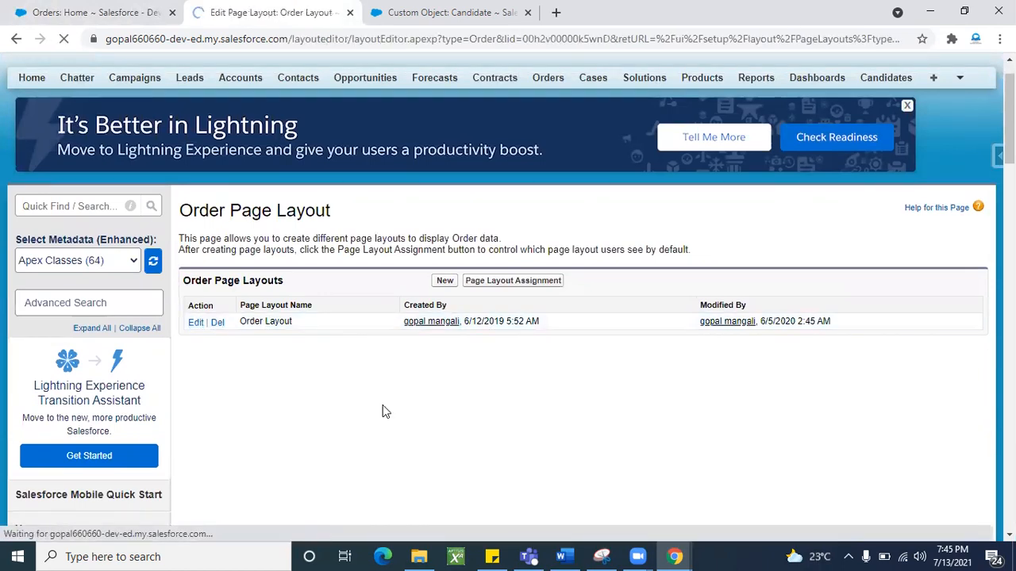
scroll(453, 386, "down", 2)
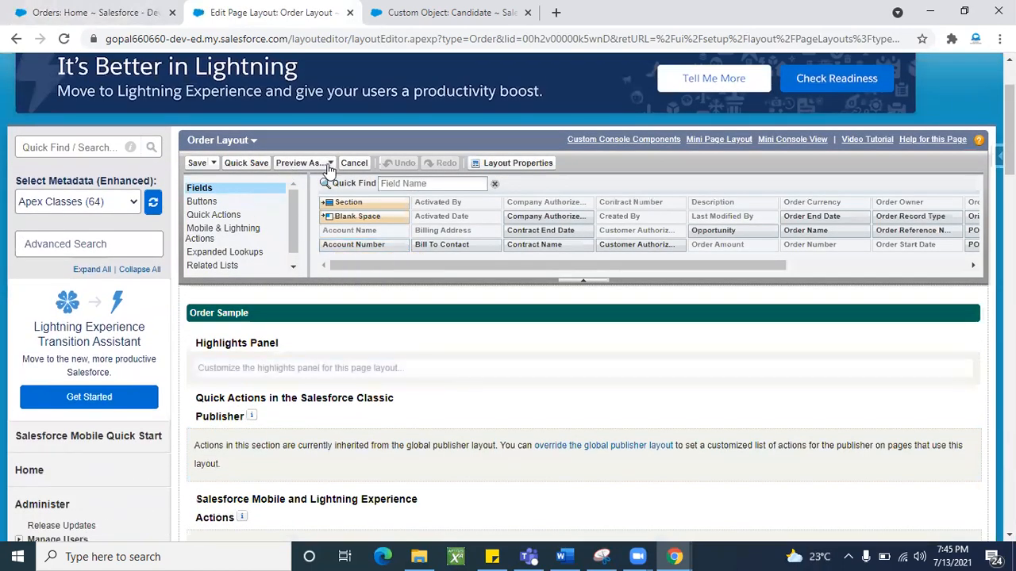
left_click(333, 168)
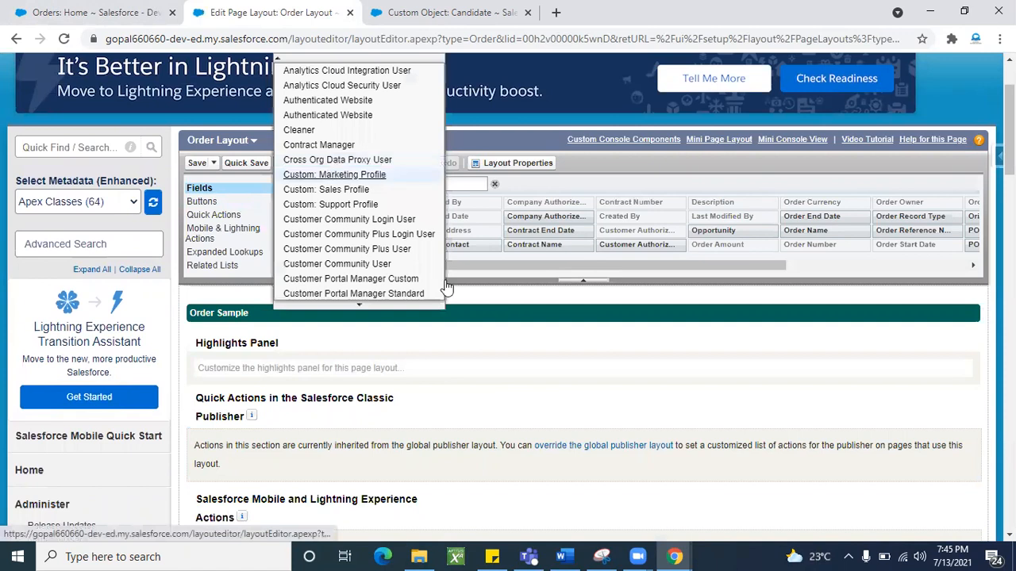
left_click(254, 148)
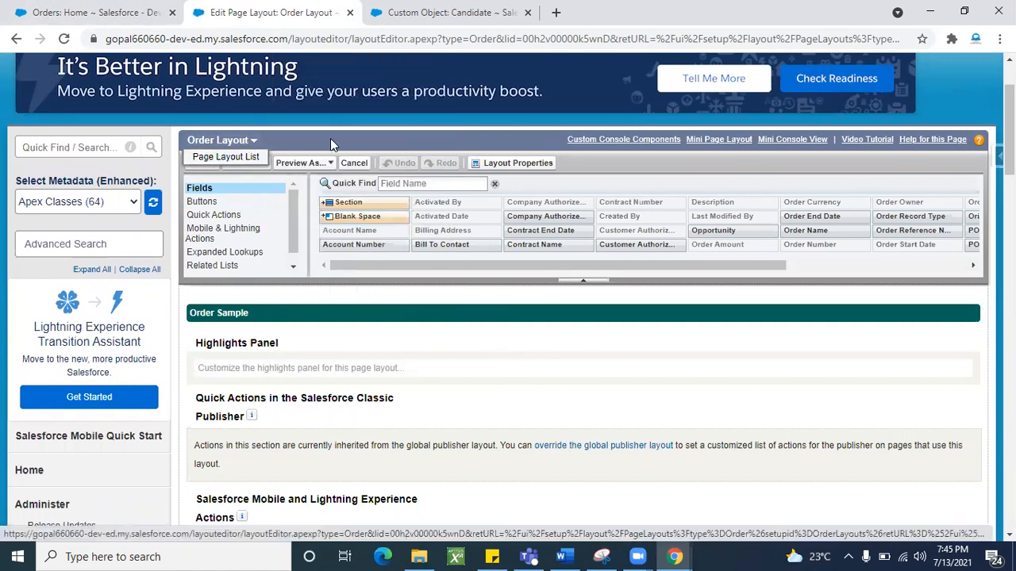
- Save a copy of Order Layout named 'Pre-paid Layout'
left_click(215, 164)
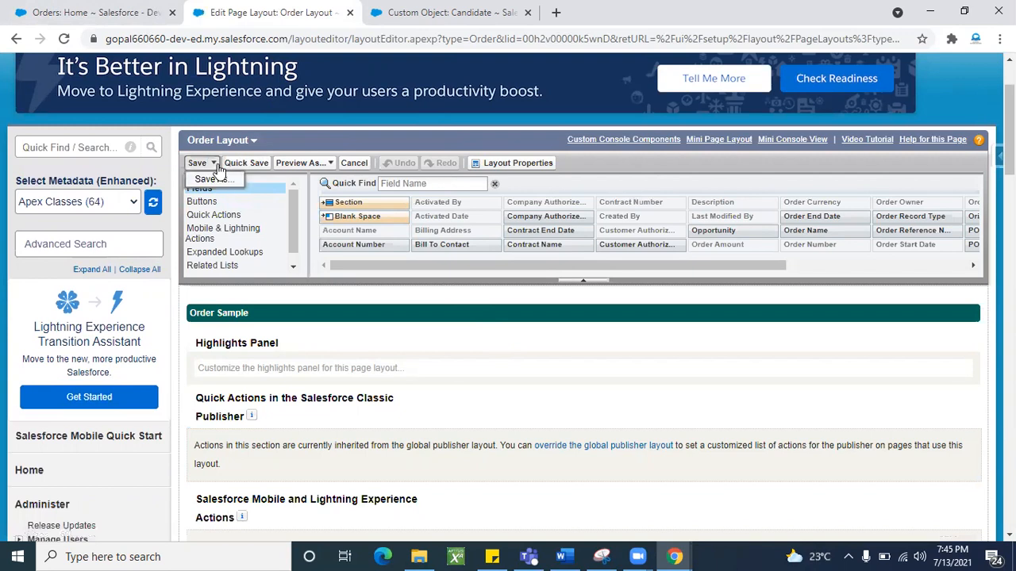
left_click(214, 180)
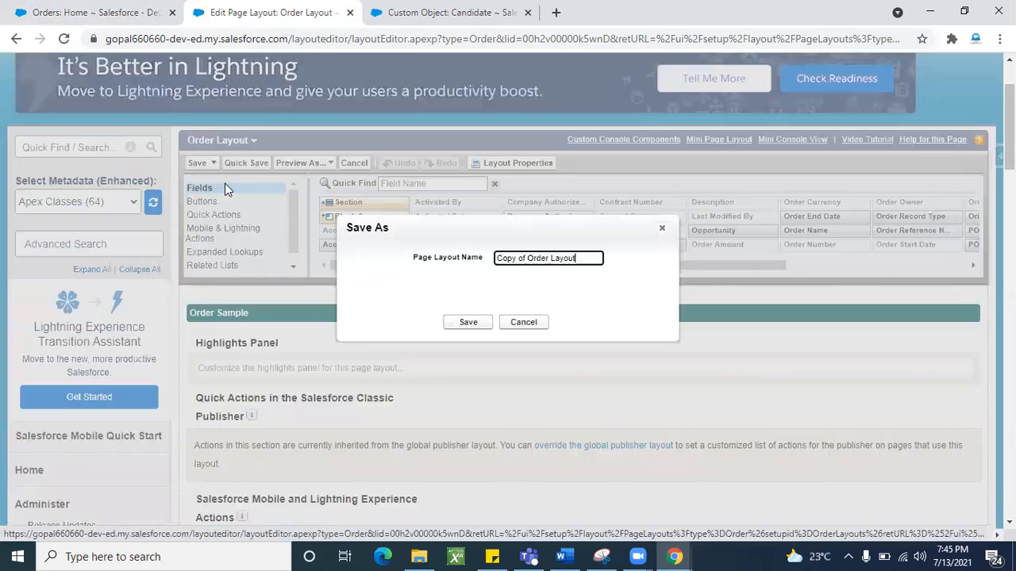
triple_click(589, 260)
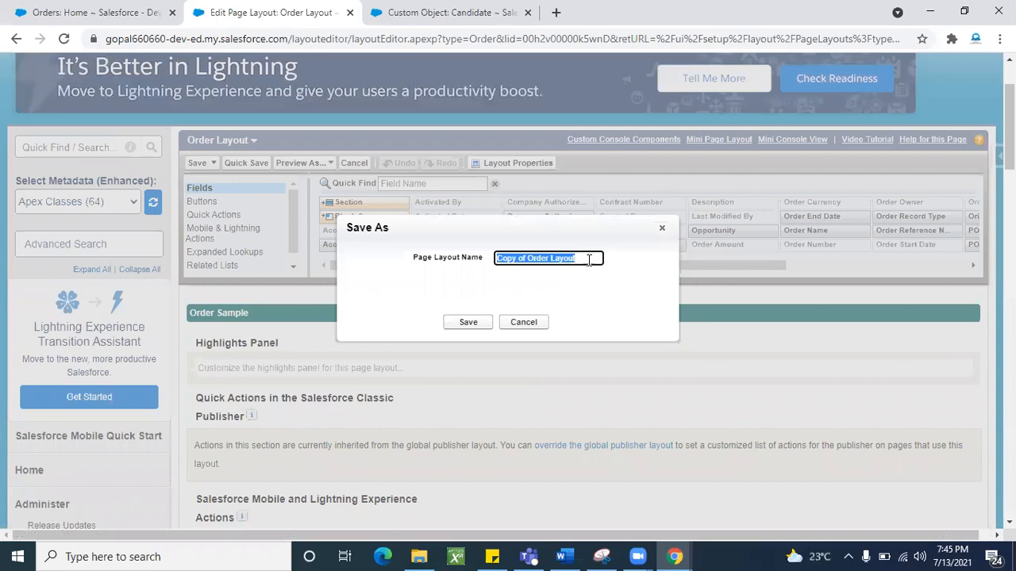
key("BackSpace")
type("Pre-paid")
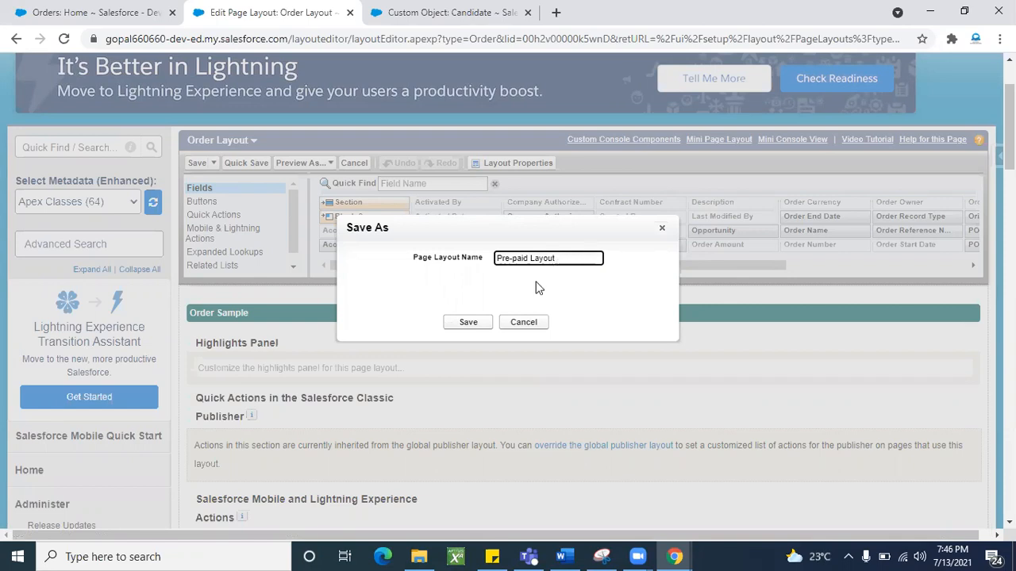
left_click(470, 323)
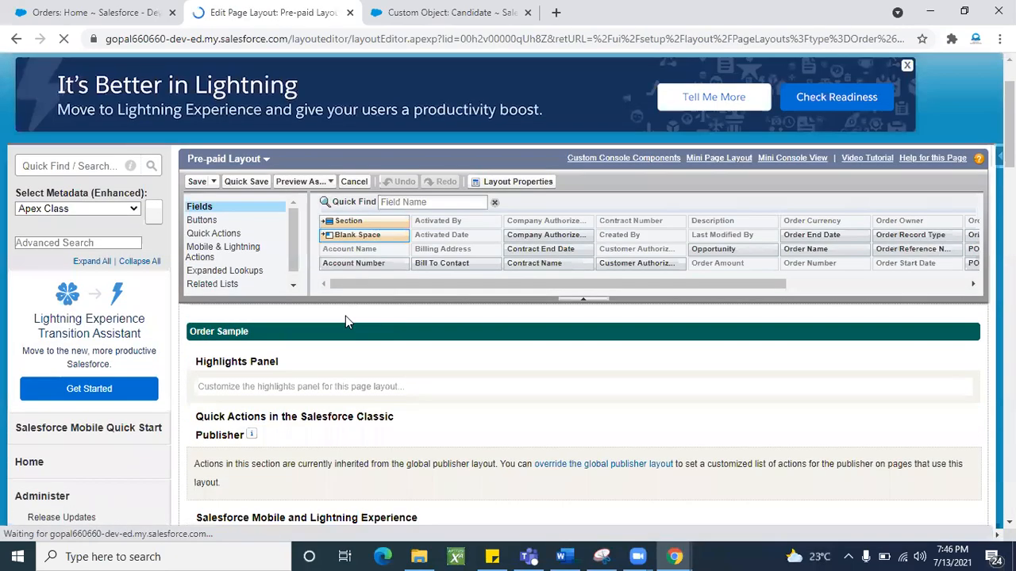
- Remove Company Authorized By, Billing Address and Activated By from the Pre-paid Layout
scroll(370, 369, "down", 3)
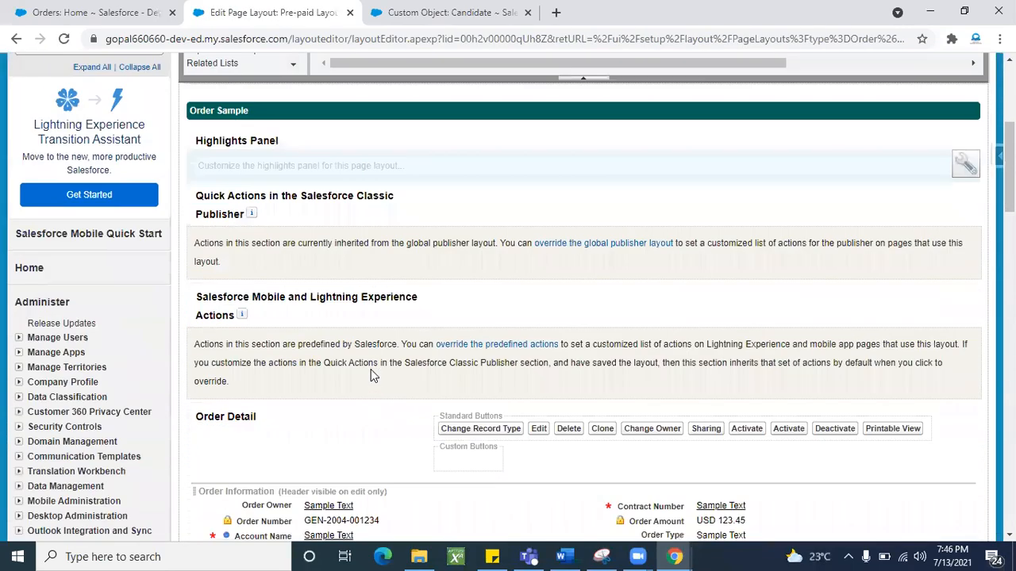
scroll(370, 369, "down", 4)
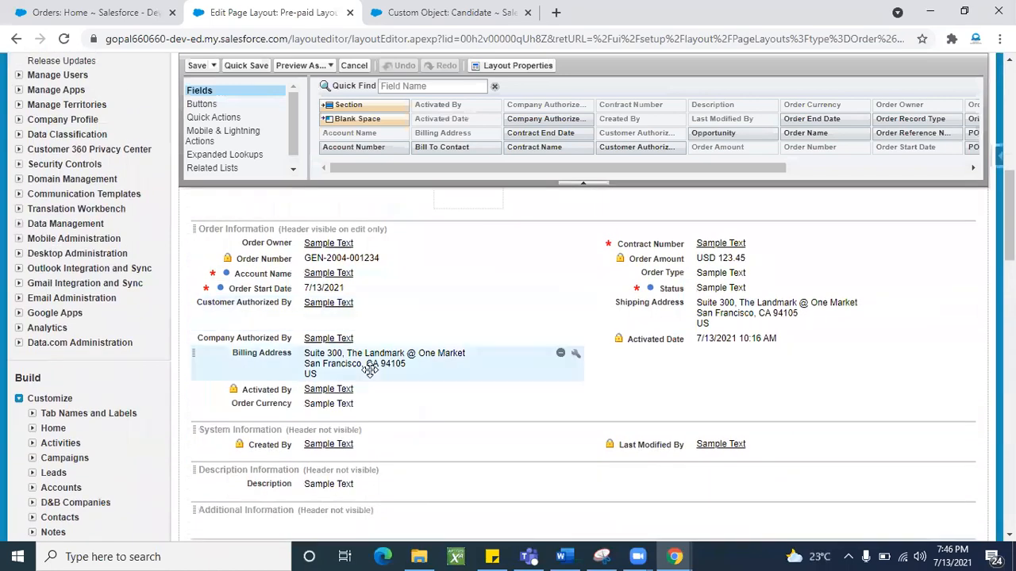
left_click_drag(279, 337, 429, 139)
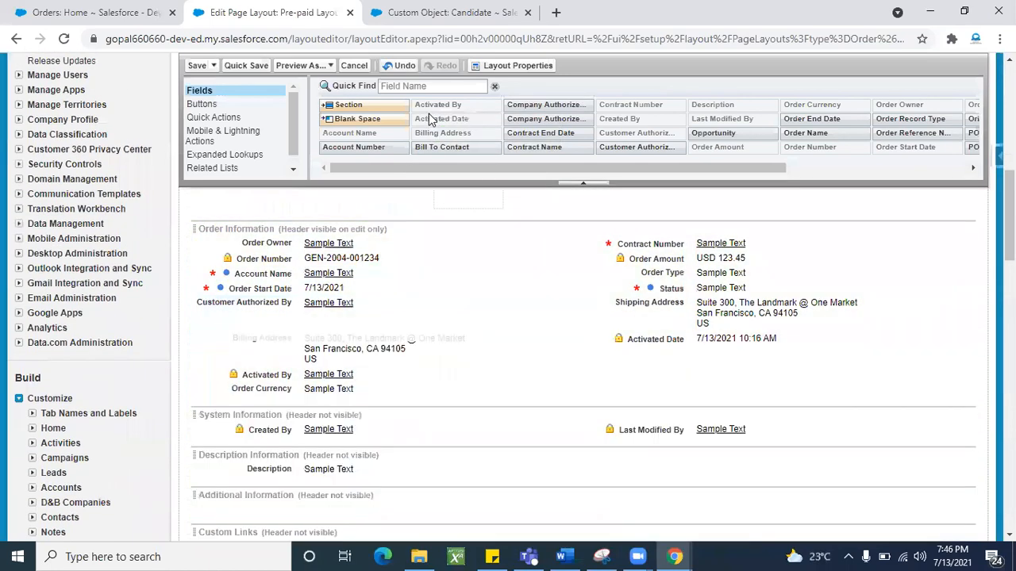
left_click_drag(340, 343, 432, 131)
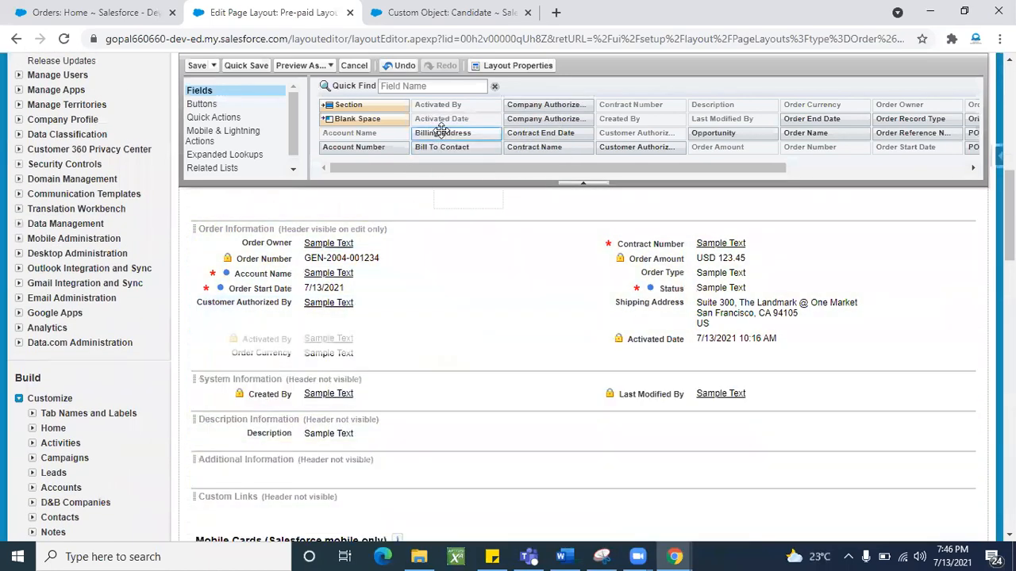
left_click_drag(325, 341, 424, 102)
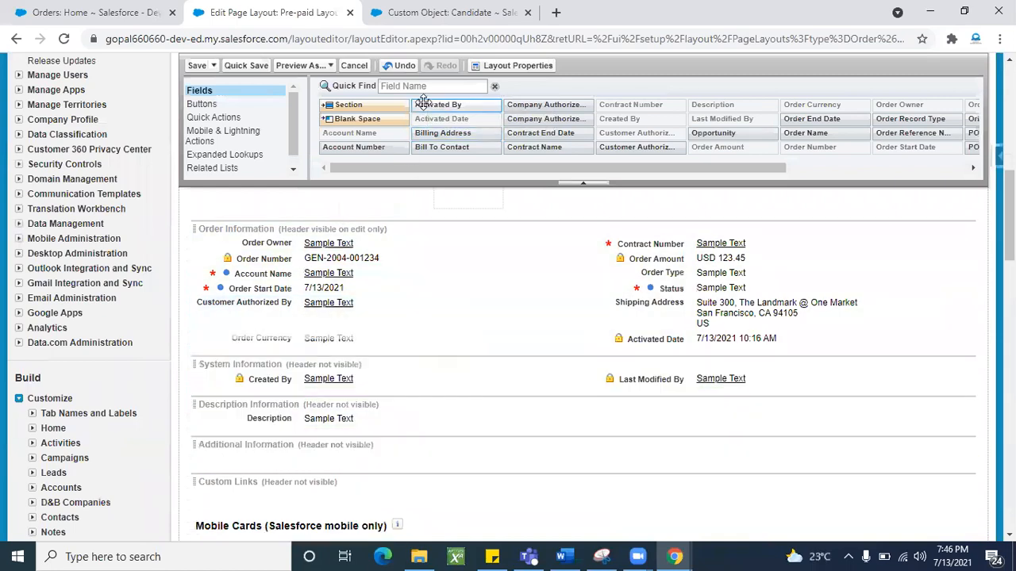
left_click(2, 554)
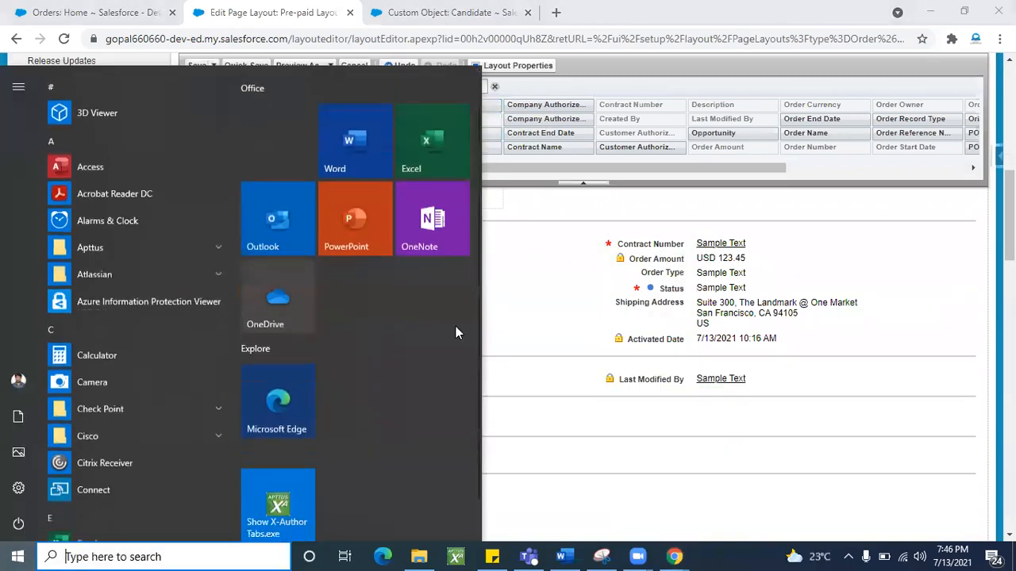
left_click(521, 356)
- Remove Order Currency, Shipping Address, Activated Date and Customer Authorized By (Status is required), then save
left_click_drag(290, 336, 403, 119)
left_click_drag(721, 290, 641, 105)
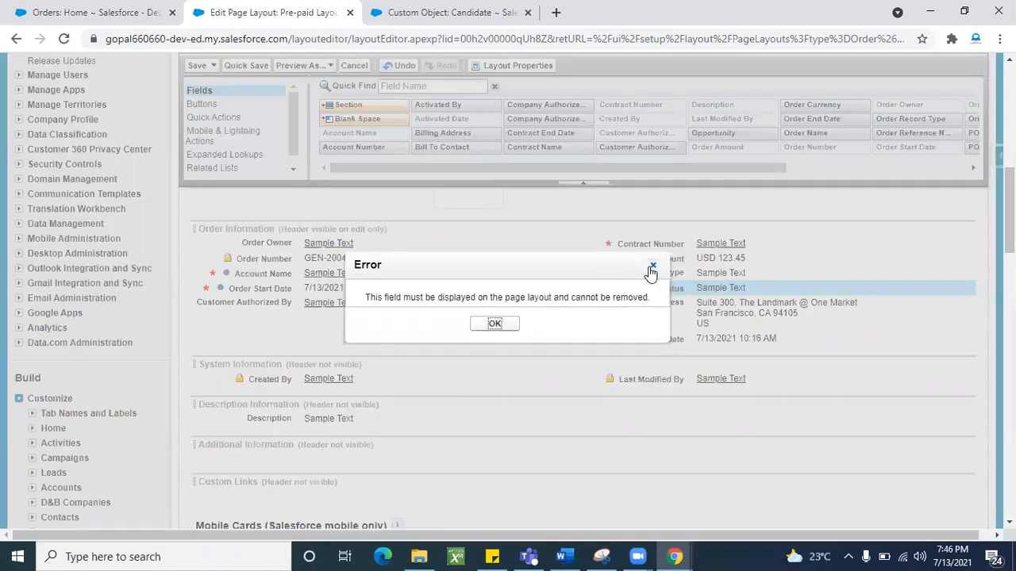
left_click(651, 267)
left_click_drag(709, 304, 631, 143)
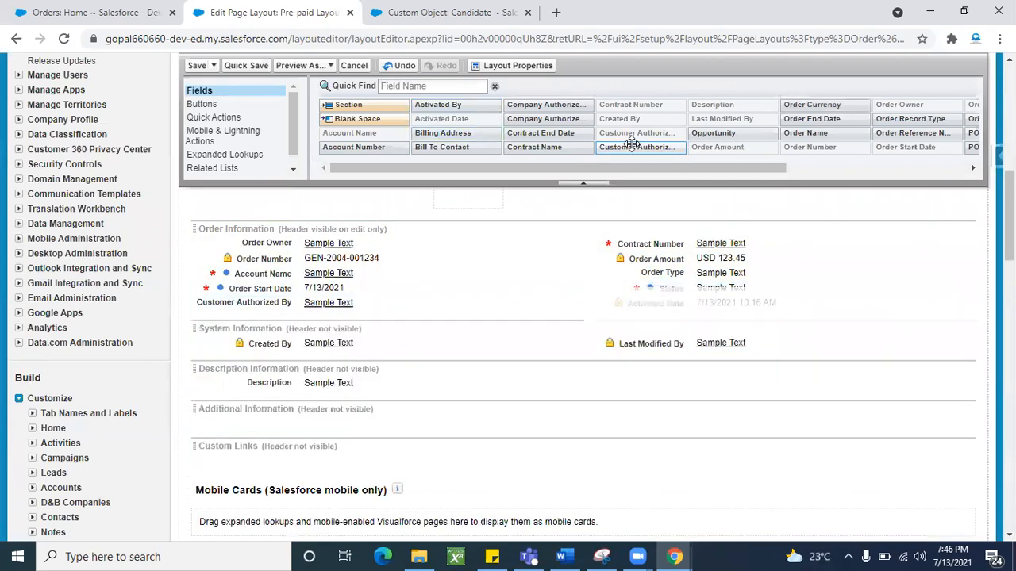
left_click_drag(658, 302, 597, 128)
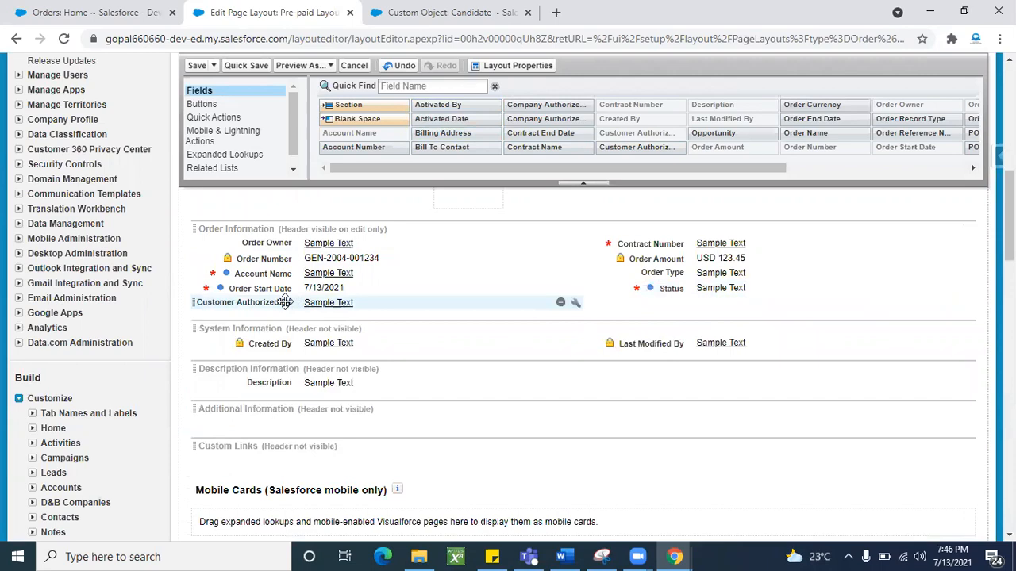
left_click_drag(279, 302, 415, 138)
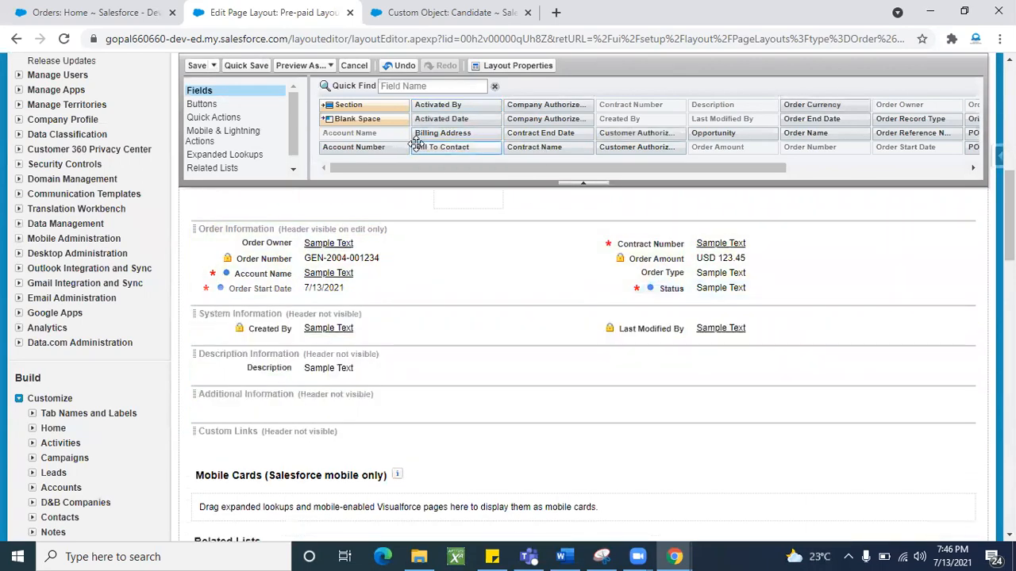
scroll(426, 310, "up", 10)
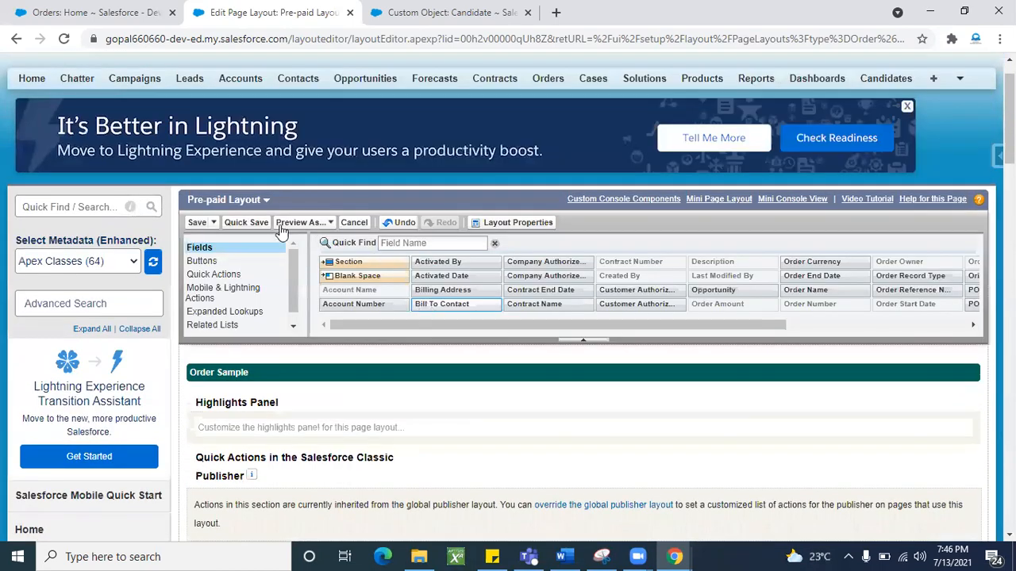
scroll(450, 330, "down", 5)
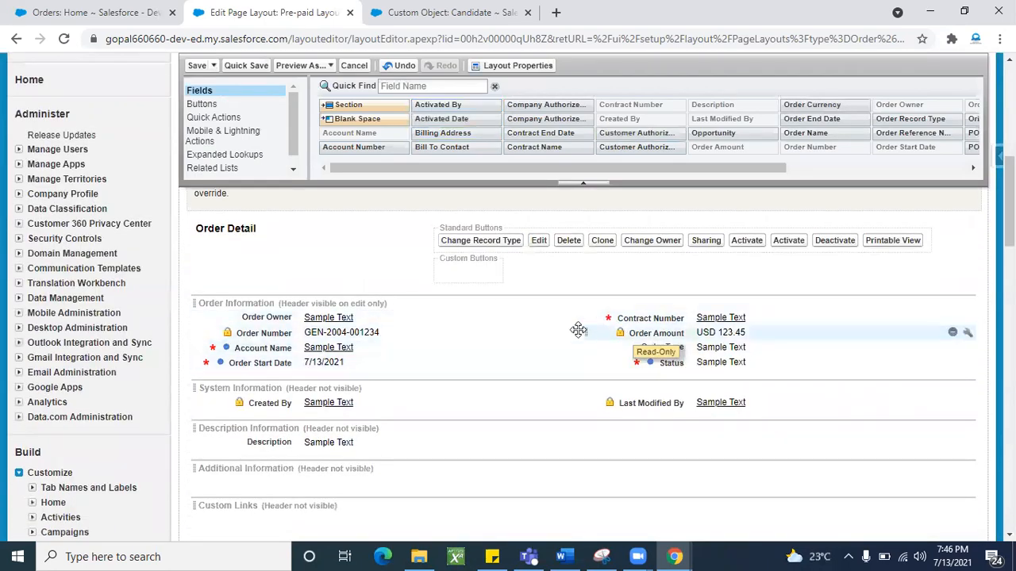
left_click(197, 66)
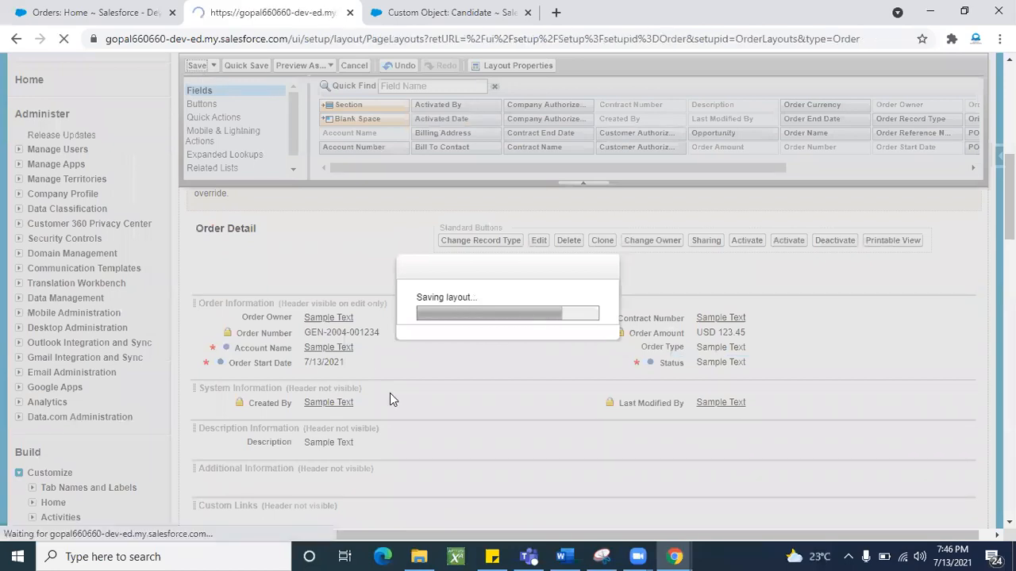
scroll(390, 394, "down", 2)
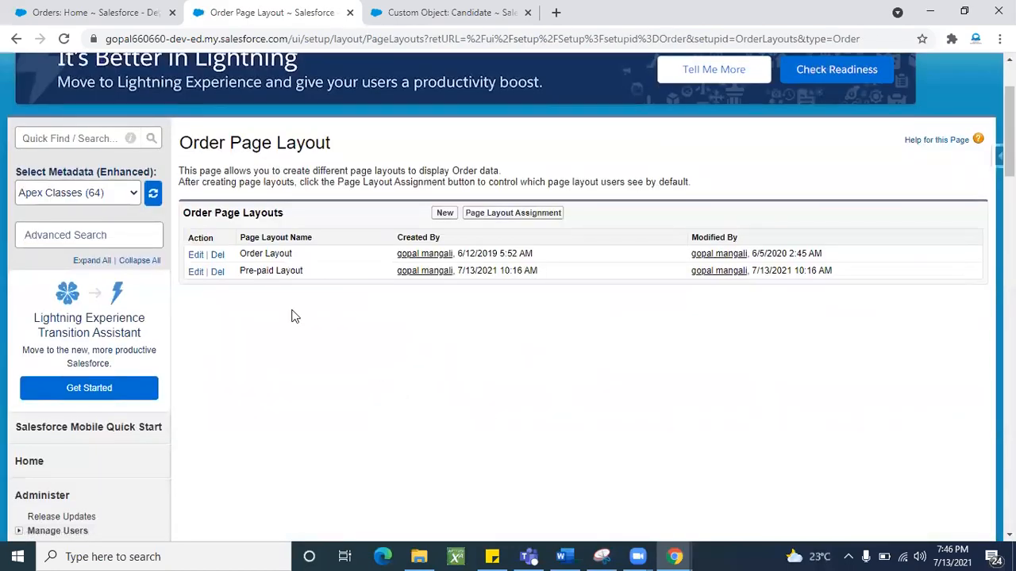
- Edit Order Layout and use Save As to copy it as 'Post-paid Layout'
left_click(195, 255)
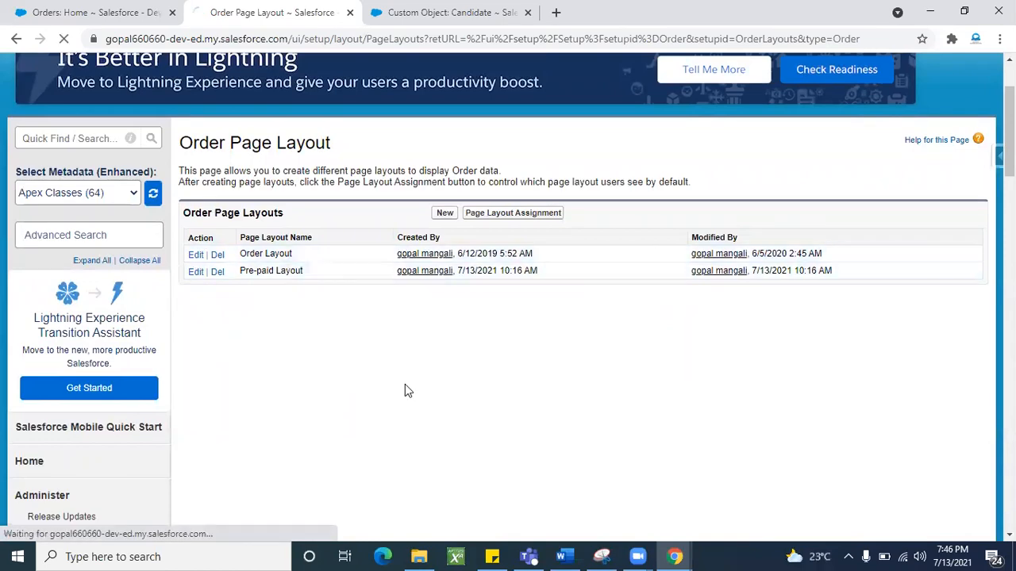
scroll(401, 381, "down", 3)
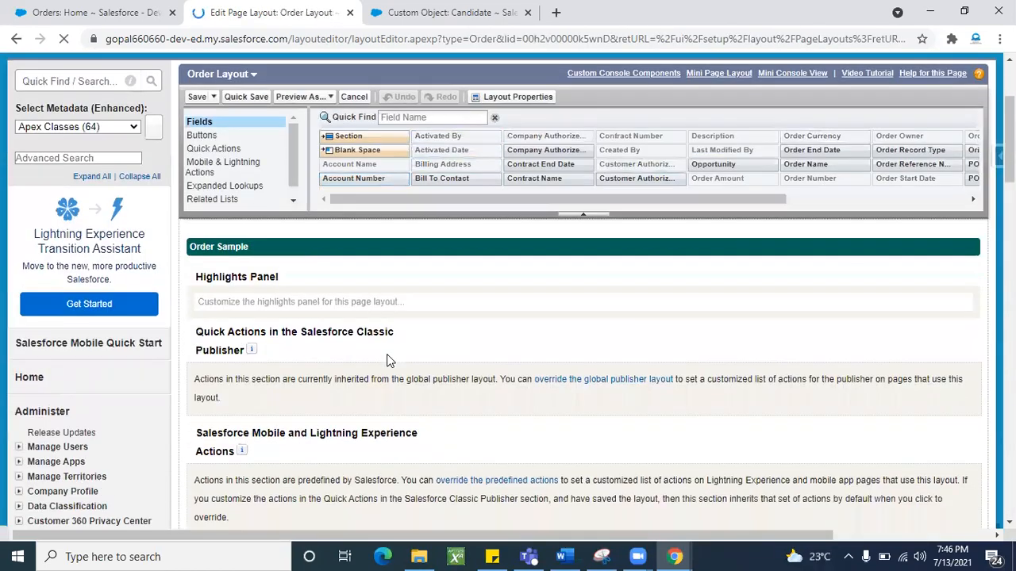
scroll(246, 119, "up", 2)
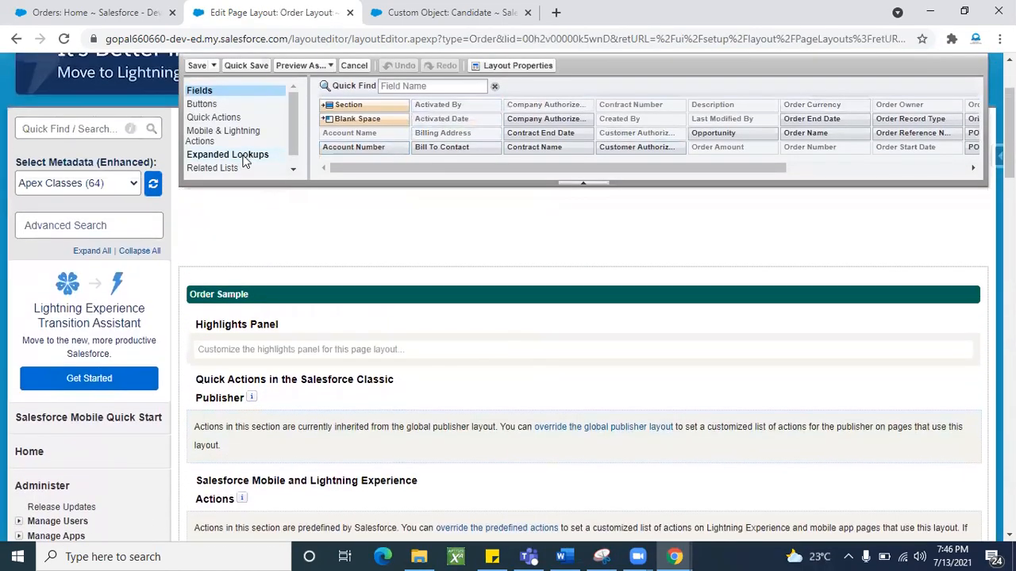
left_click(214, 146)
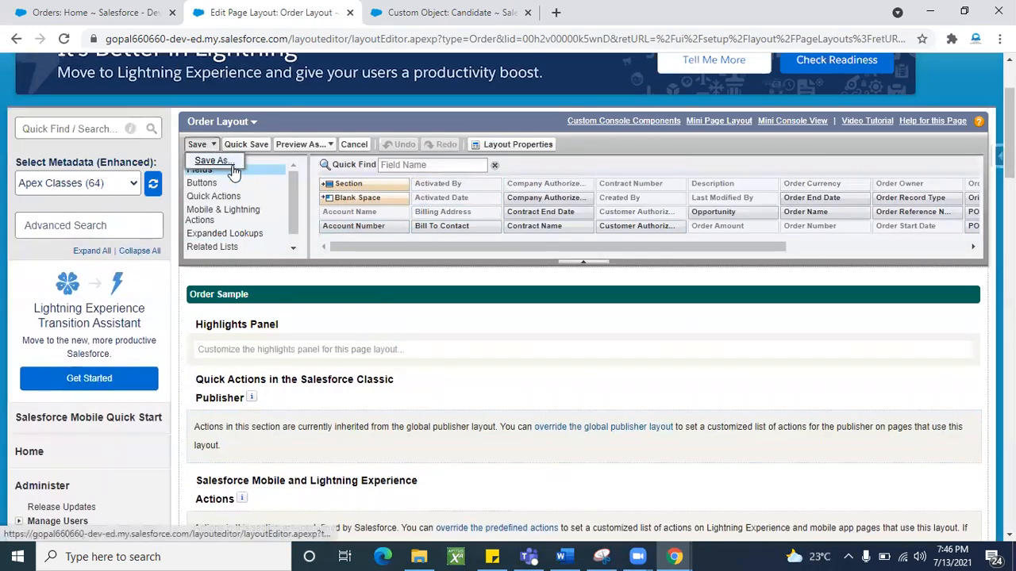
left_click(214, 161)
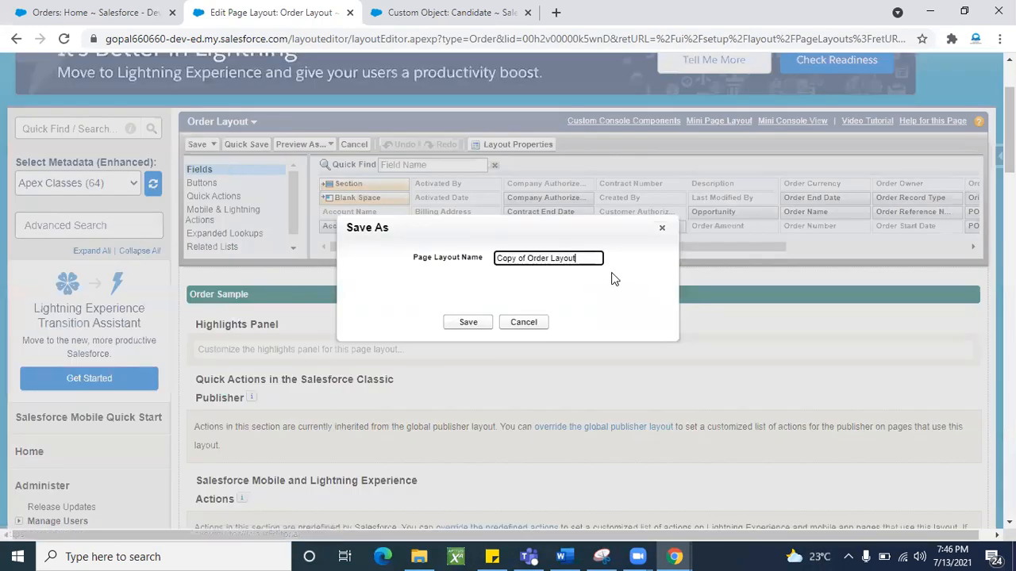
key("ctrl+shift+Left")
key("ctrl+shift+Left")
key("ctrl+shift+Left")
key("ctrl+shift+Left")
key("BackSpace")
type("Posa")
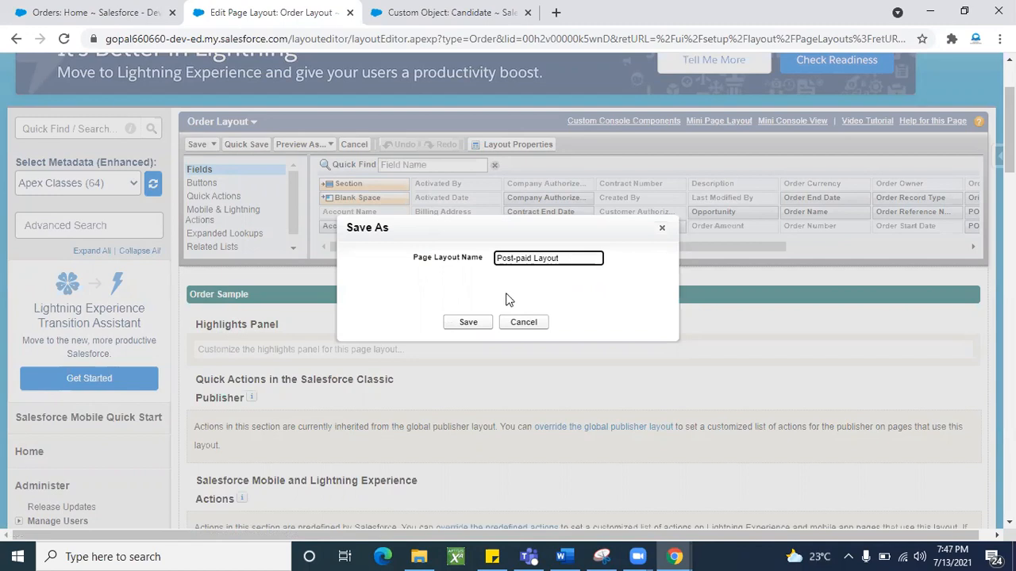
left_click(469, 323)
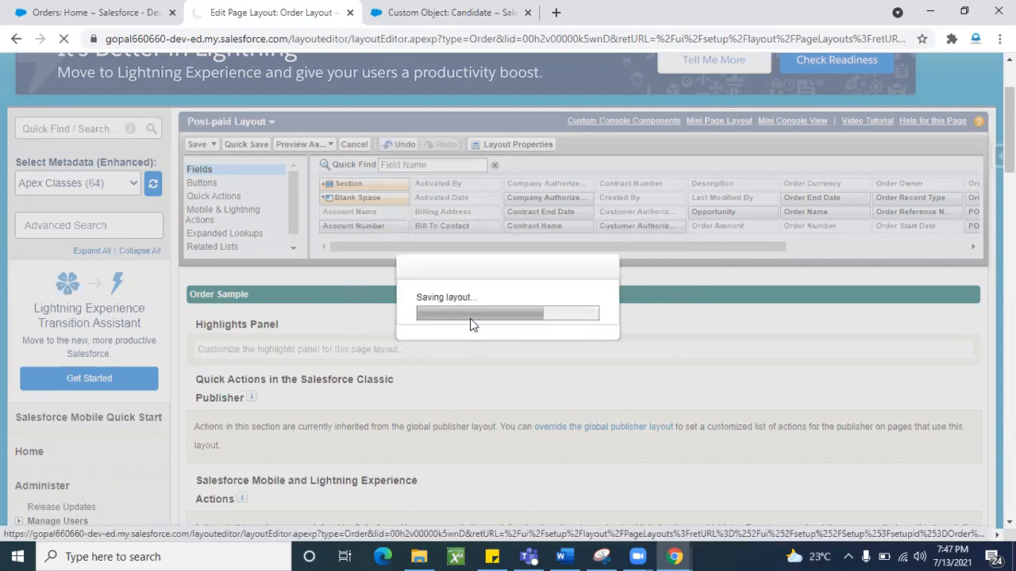
- Remove Order Owner, Customer Authorized By and Company Authorized By; Account Name stays as required
scroll(380, 381, "down", 3)
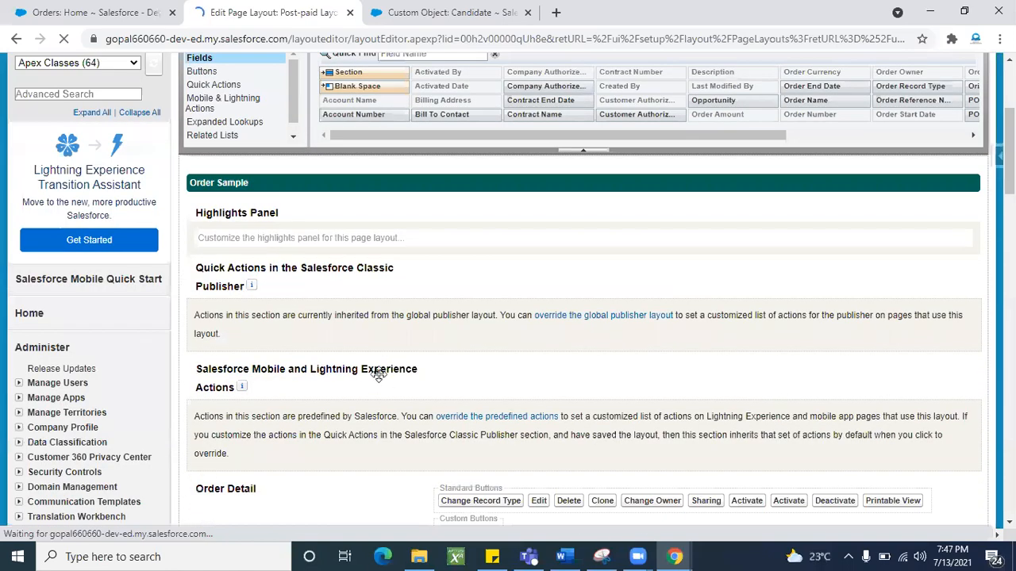
scroll(379, 375, "down", 5)
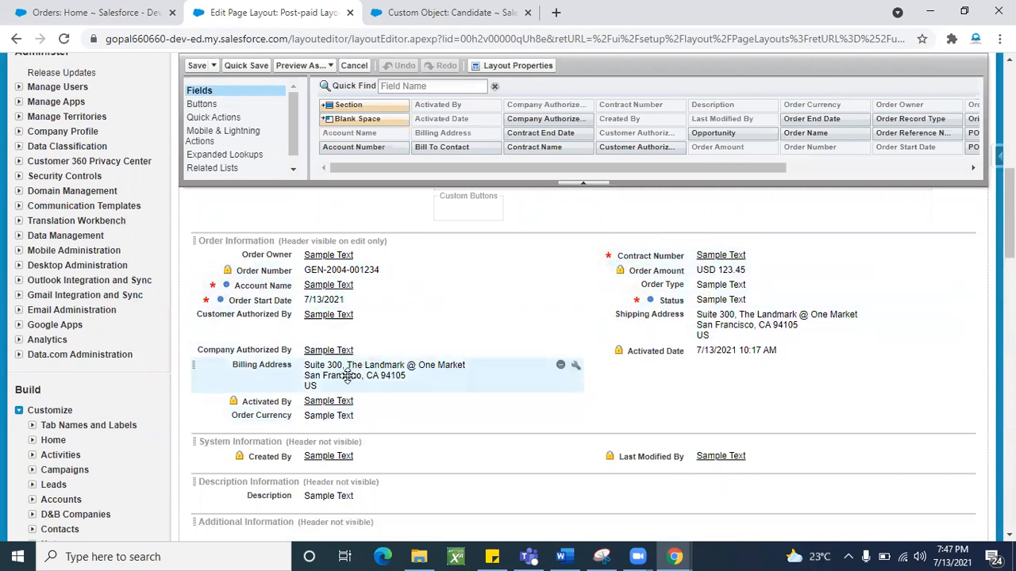
left_click_drag(313, 255, 429, 139)
left_click_drag(325, 273, 421, 136)
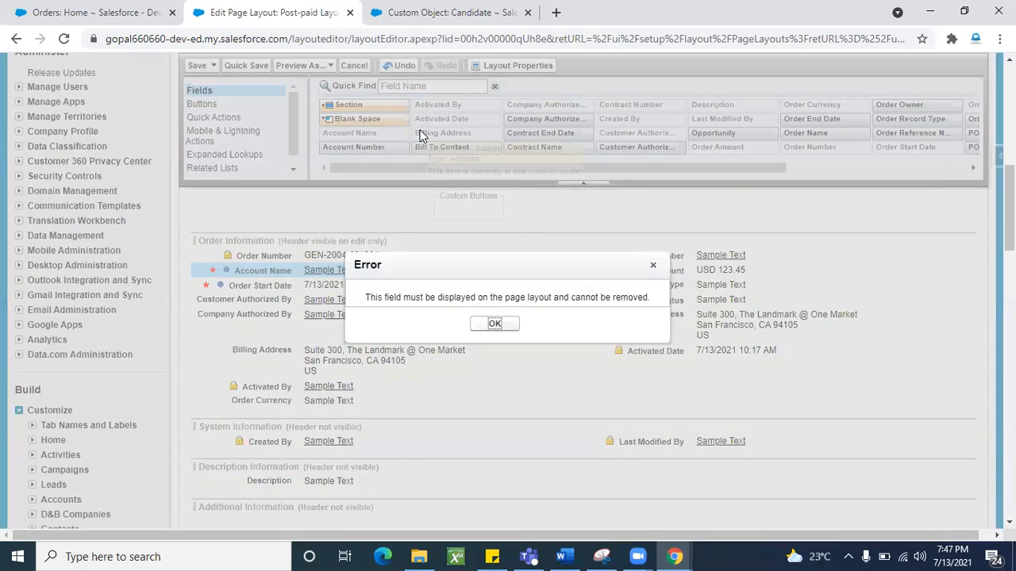
left_click(658, 266)
left_click_drag(261, 298, 452, 144)
left_click_drag(313, 300, 427, 133)
- Remove Billing Address, Order Type and Shipping Address, then save the Post-paid Layout
left_click_drag(373, 317, 461, 147)
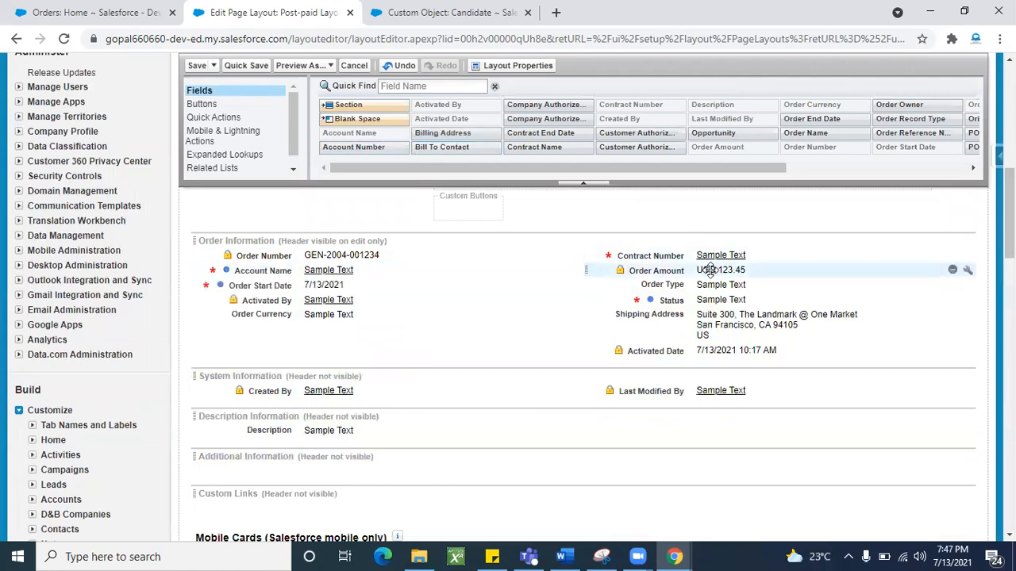
left_click_drag(708, 279, 674, 147)
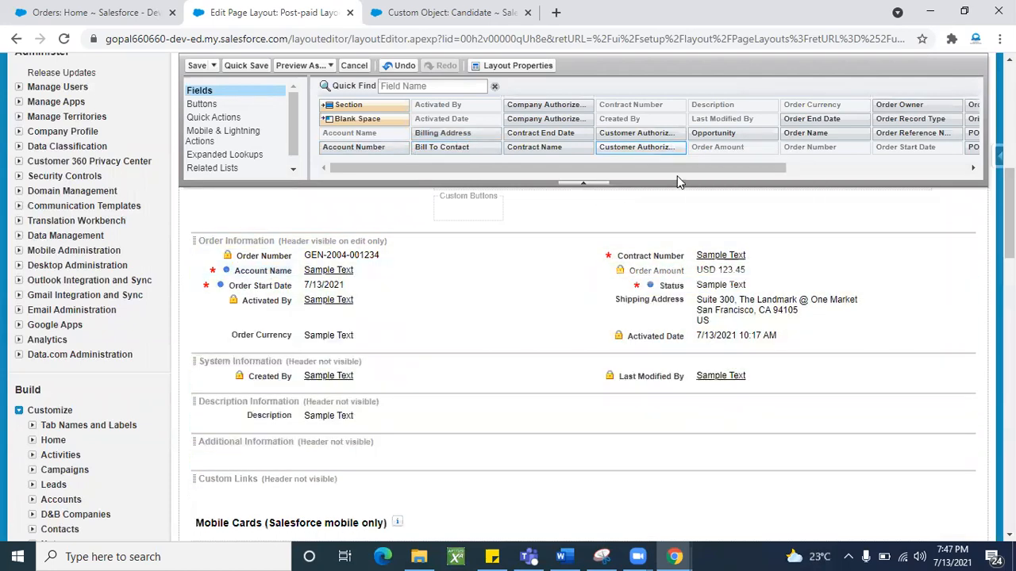
left_click_drag(680, 297, 649, 109)
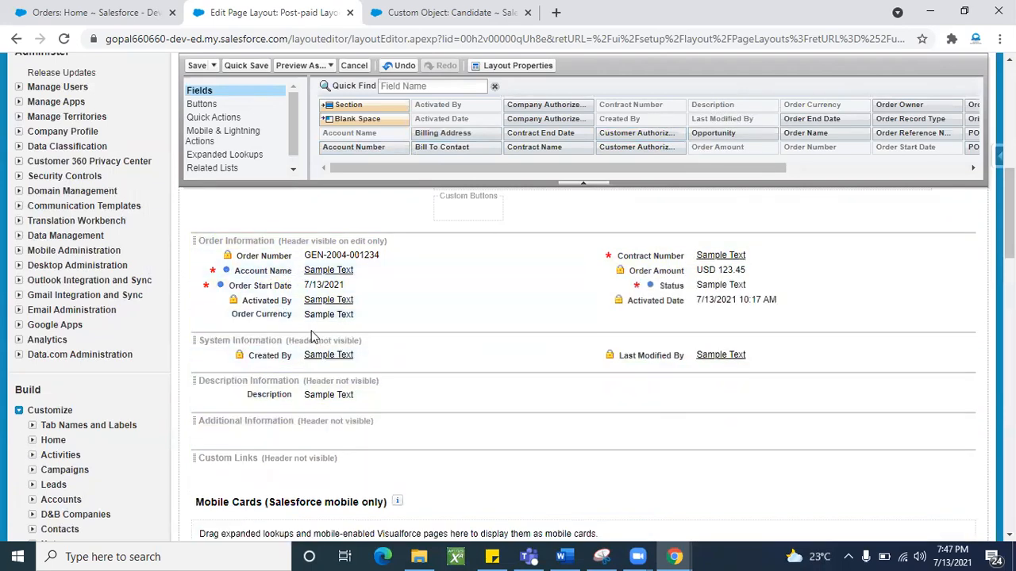
scroll(361, 330, "up", 1)
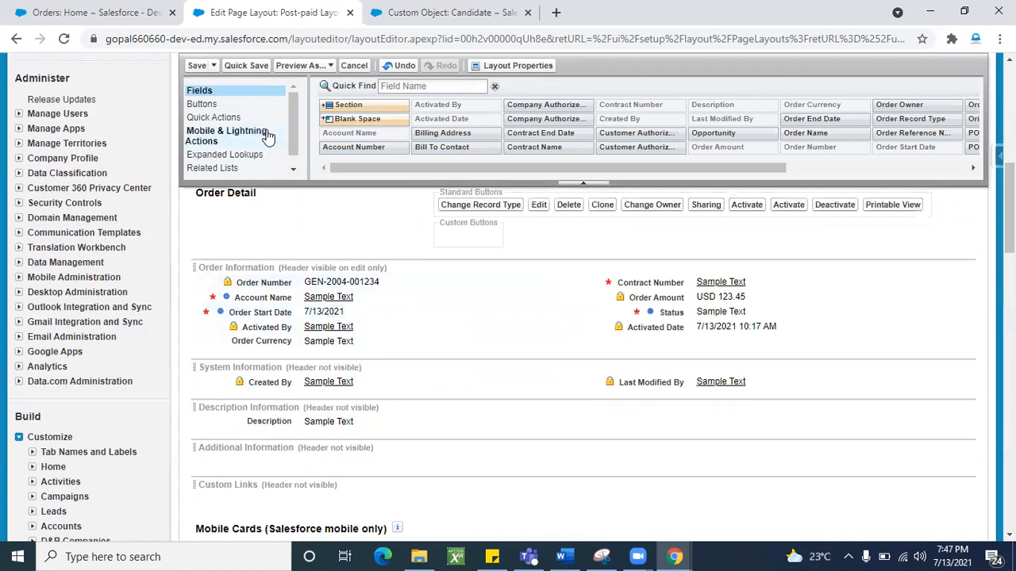
left_click(197, 66)
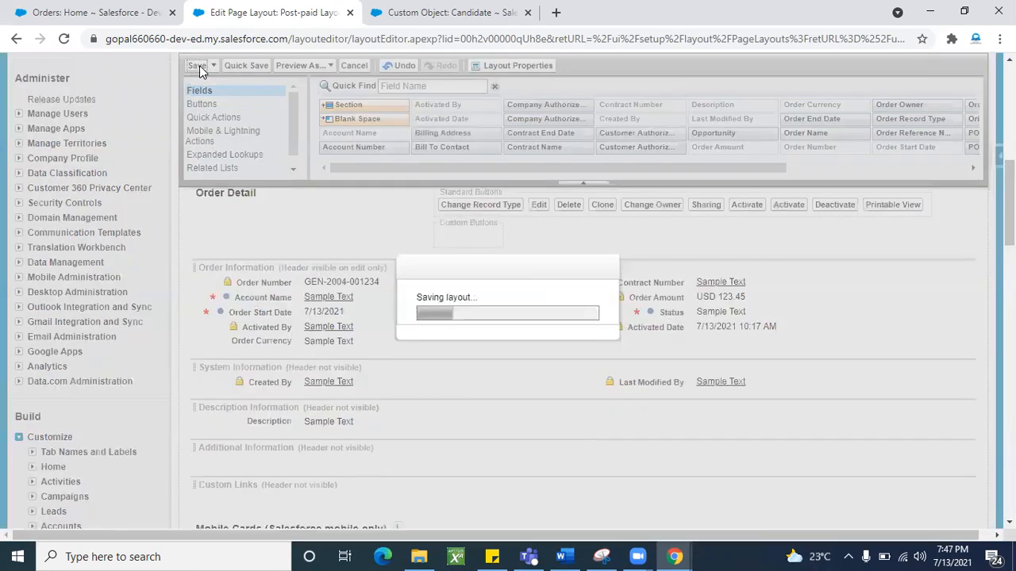
scroll(303, 383, "down", 2)
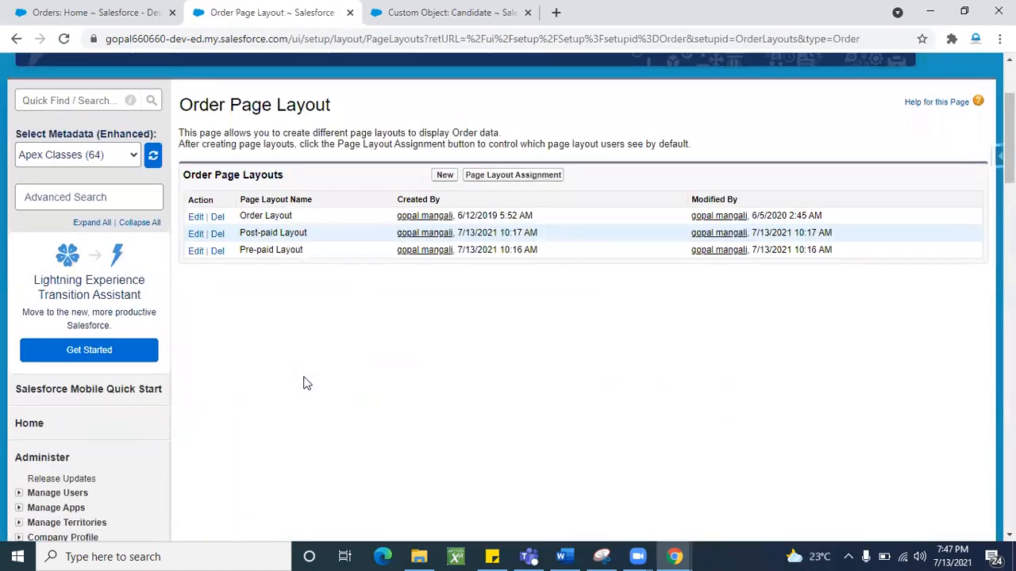
left_click(101, 11)
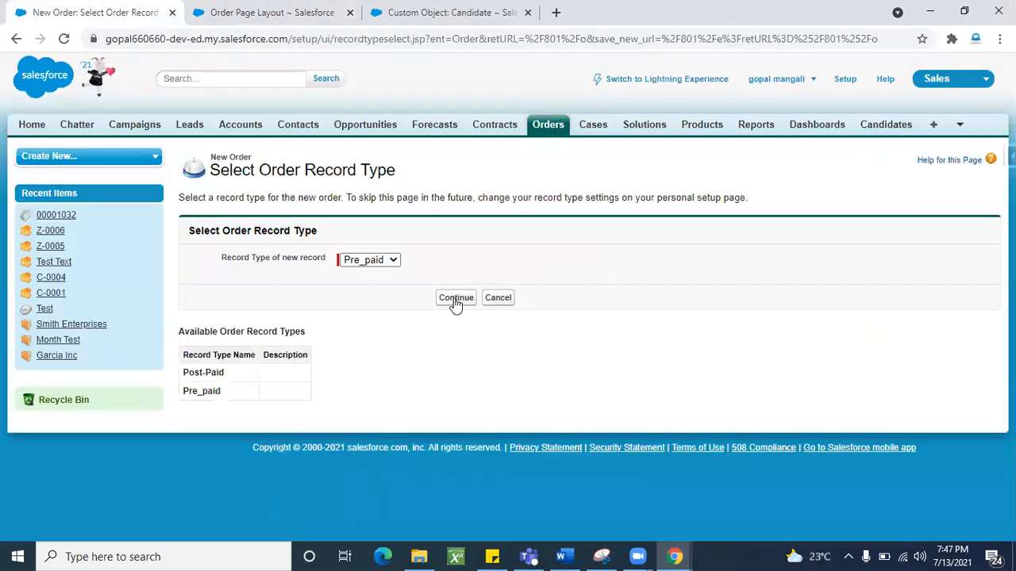
- Change the new order's record type from Pre_paid to Post-Paid
left_click(392, 262)
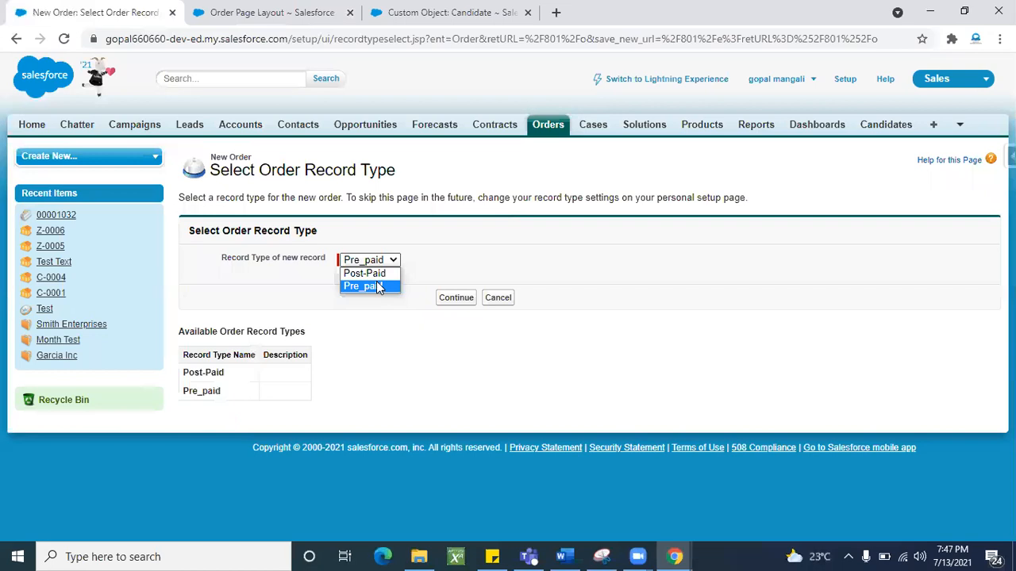
left_click(365, 273)
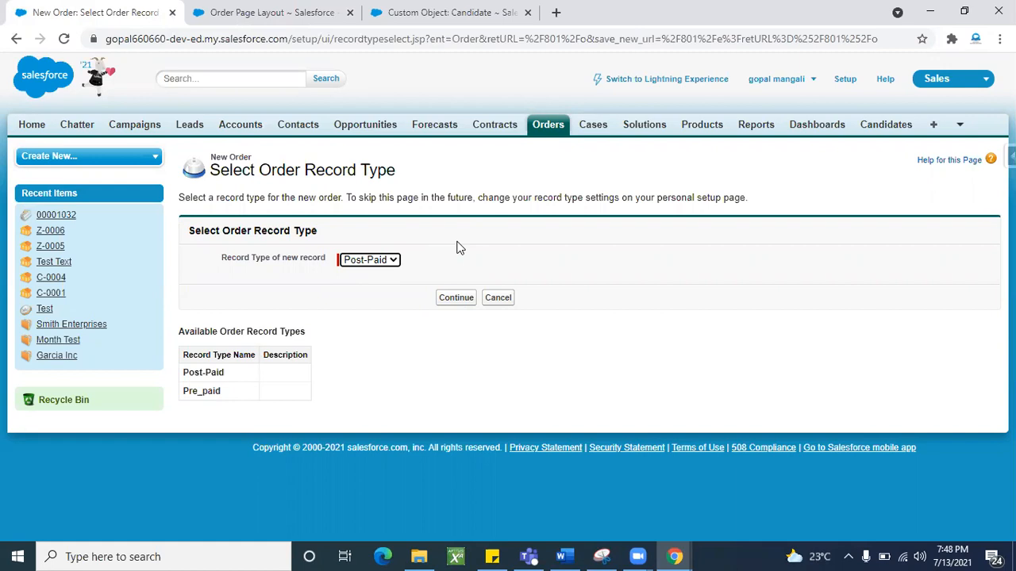
- Pick the Pre_paid record type, continue, and reload the blank New Order form
left_click(393, 266)
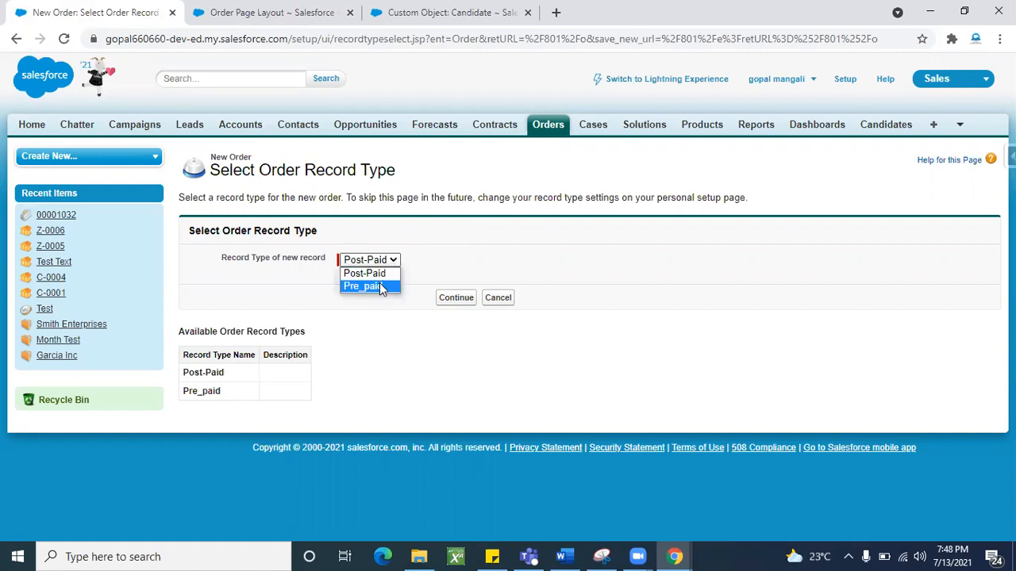
left_click(379, 287)
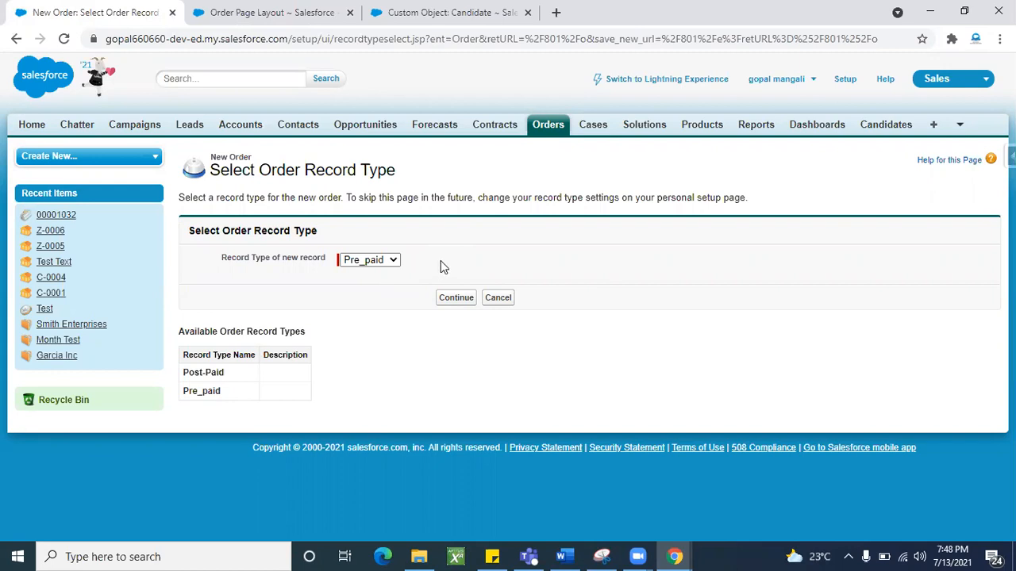
left_click(458, 298)
scroll(604, 382, "down", 2)
scroll(603, 382, "up", 2)
scroll(603, 382, "down", 2)
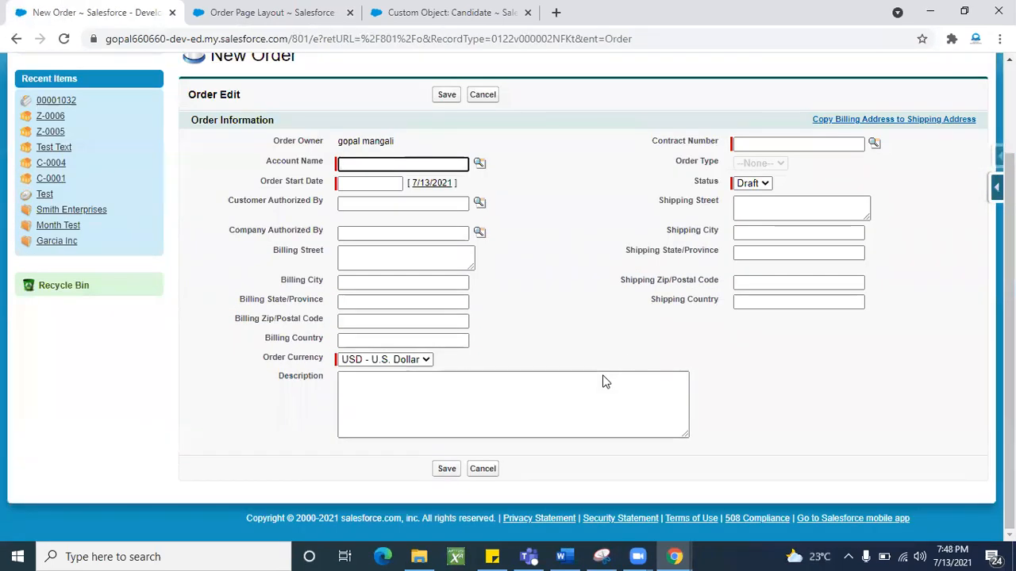
scroll(603, 382, "up", 2)
scroll(603, 382, "down", 2)
left_click(64, 39)
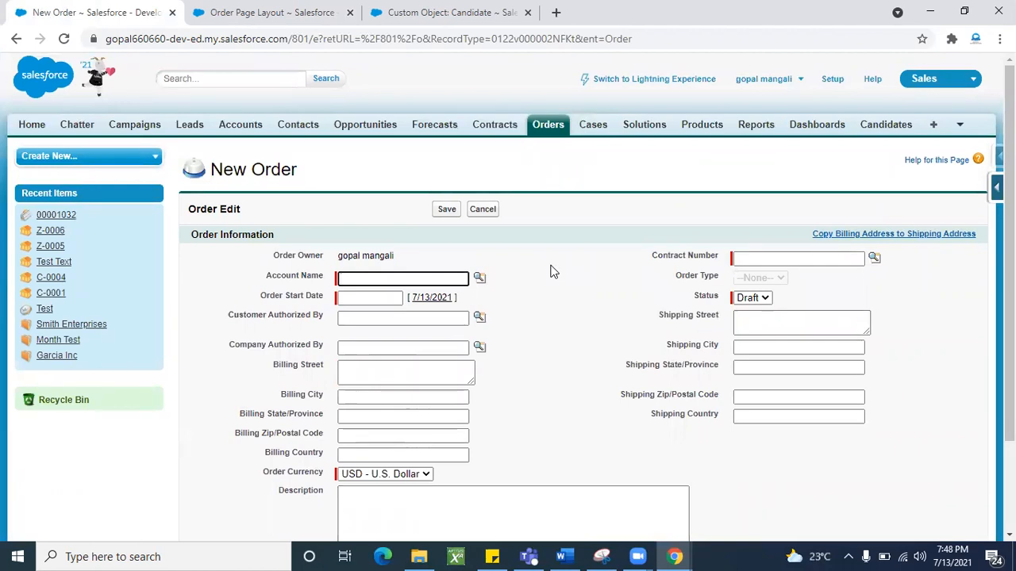
- From the Order Page Layout list, display the Page Layout Assignment table for all profiles
left_click(308, 24)
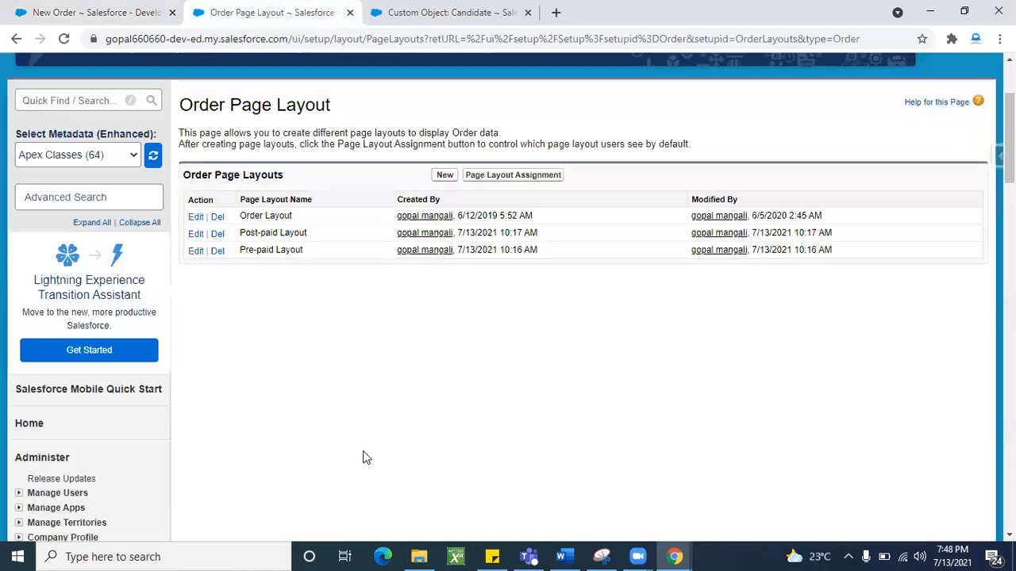
scroll(364, 458, "up", 2)
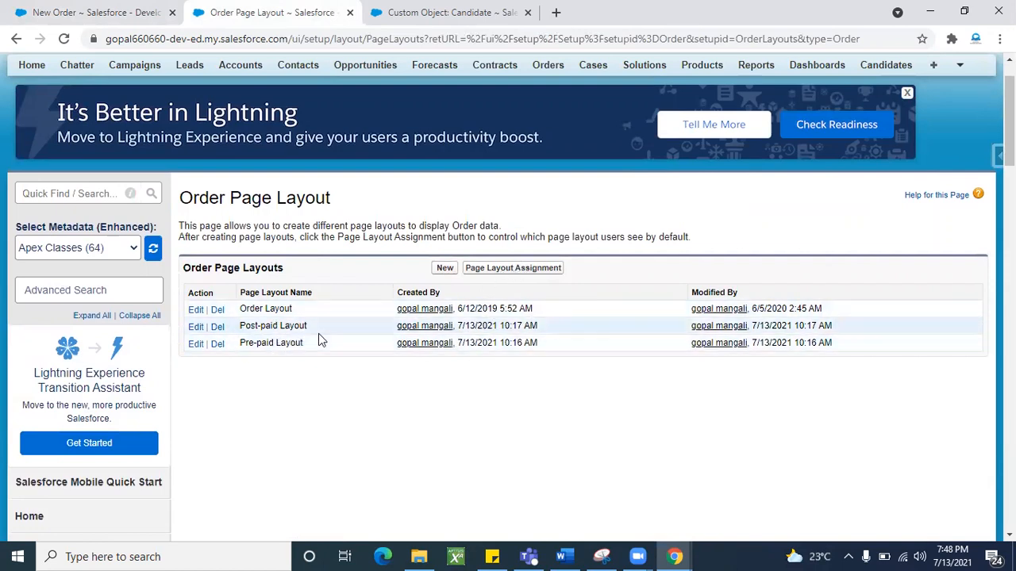
scroll(347, 404, "up", 1)
scroll(346, 404, "down", 1)
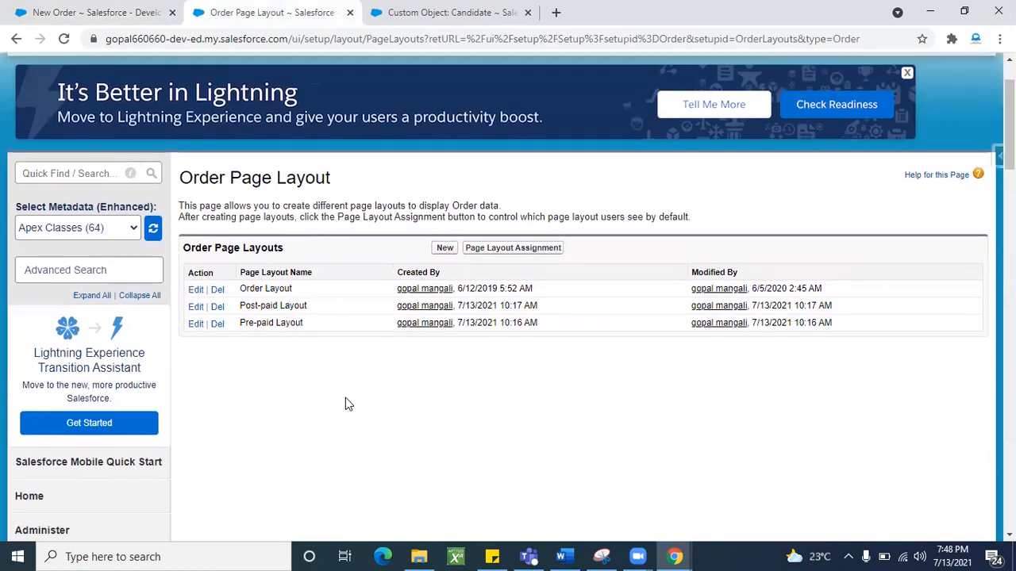
left_click(520, 248)
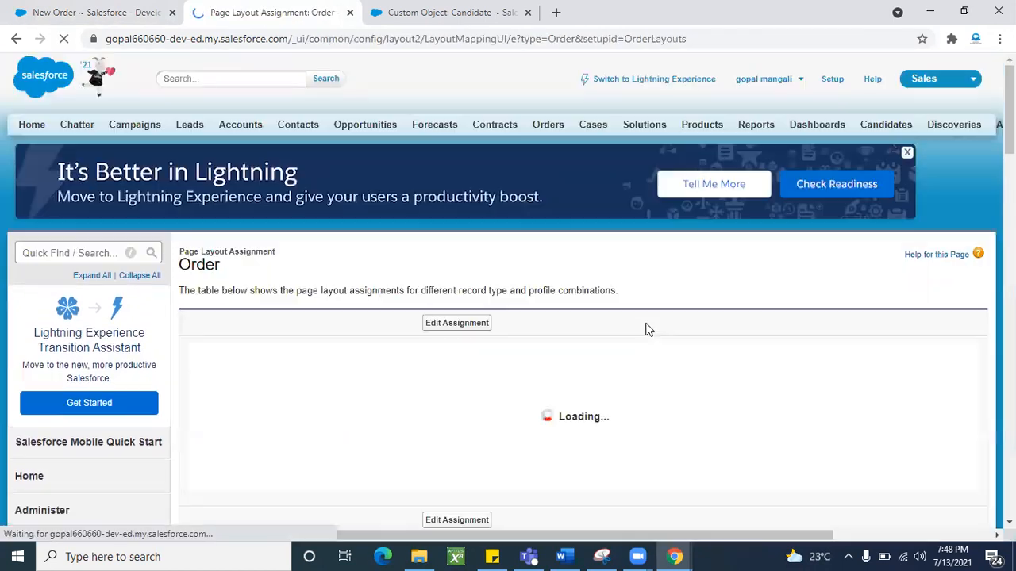
scroll(420, 277, "down", 3)
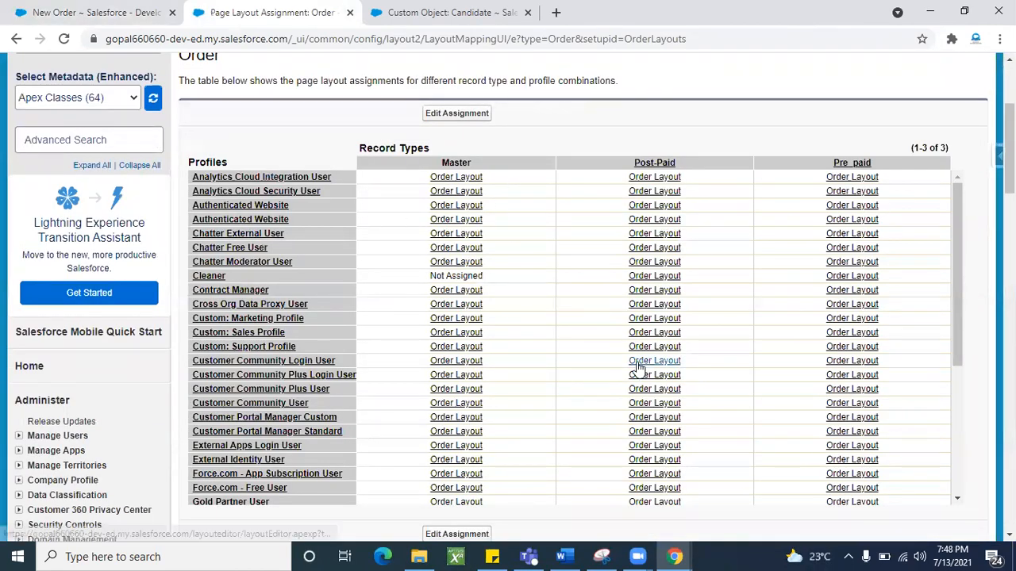
scroll(599, 352, "down", 1)
scroll(599, 351, "up", 1)
scroll(600, 352, "down", 1)
scroll(599, 351, "up", 2)
scroll(599, 351, "down", 1)
scroll(599, 351, "up", 1)
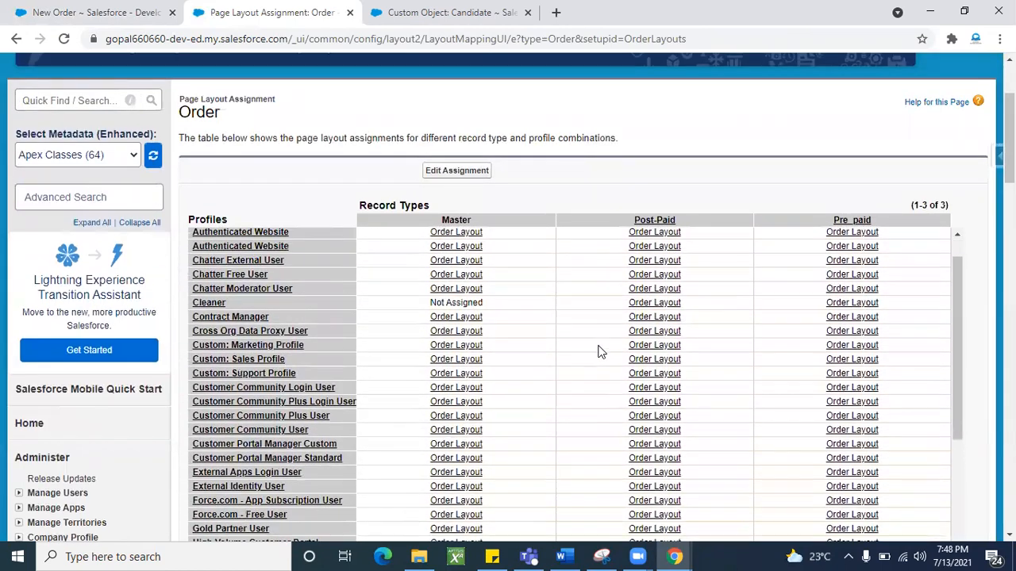
- Open the Edit Page Layout Assignment page and review the profile rows
left_click(476, 170)
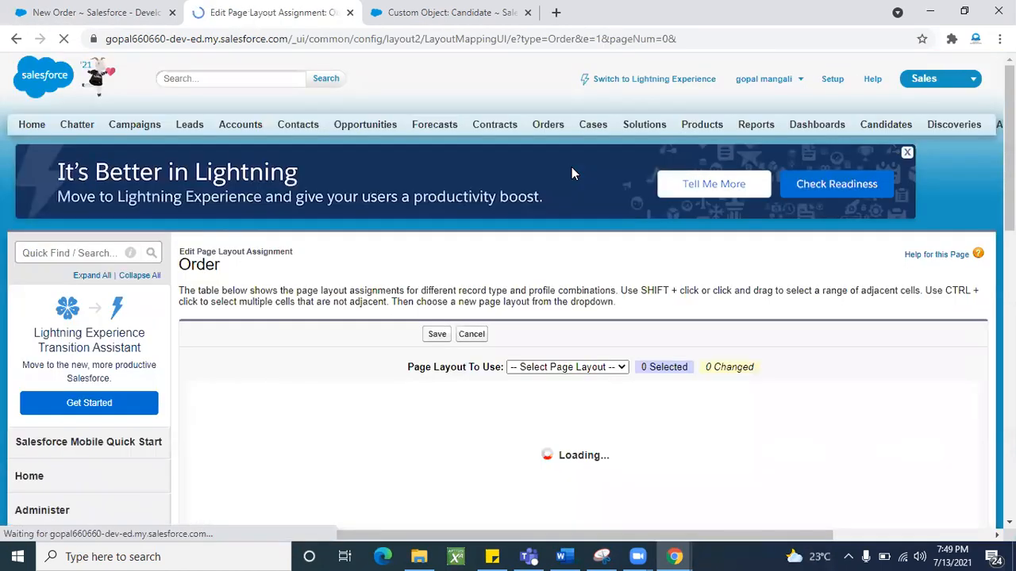
scroll(544, 230, "down", 3)
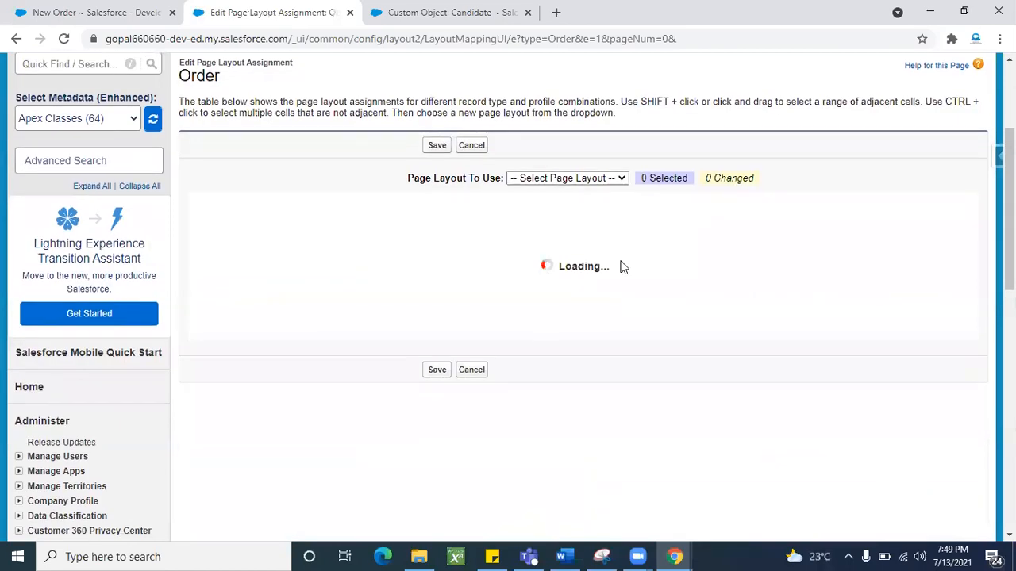
scroll(669, 400, "down", 1)
scroll(669, 401, "up", 1)
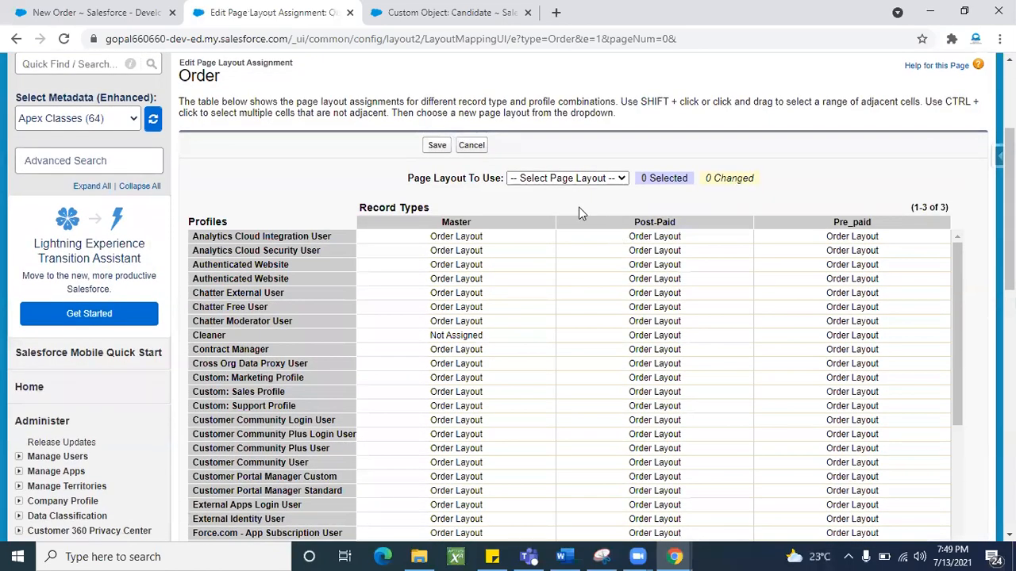
scroll(555, 236, "down", 1)
scroll(557, 238, "up", 1)
scroll(329, 178, "down", 3)
scroll(298, 328, "down", 6)
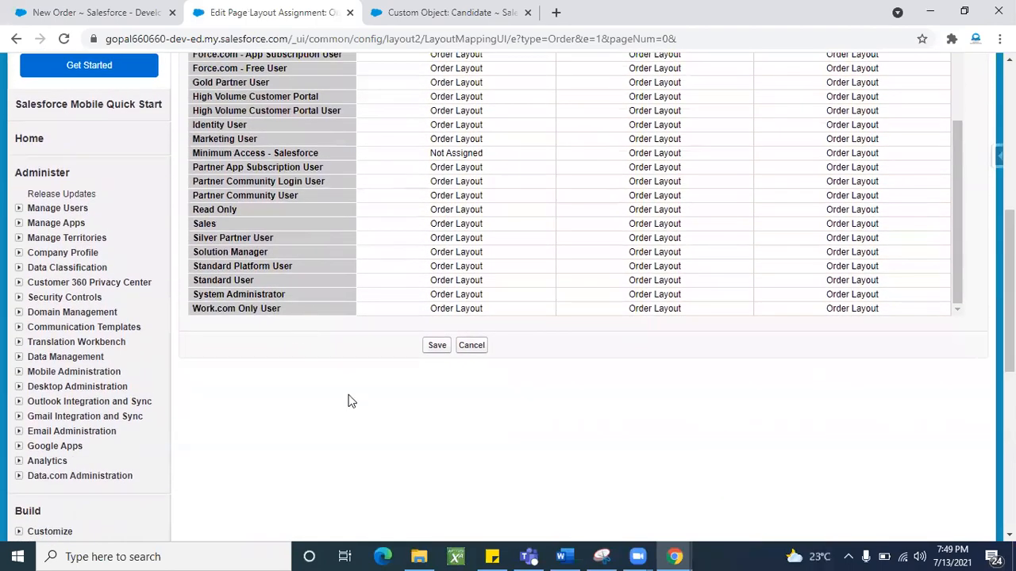
scroll(325, 358, "up", 15)
scroll(665, 274, "down", 2)
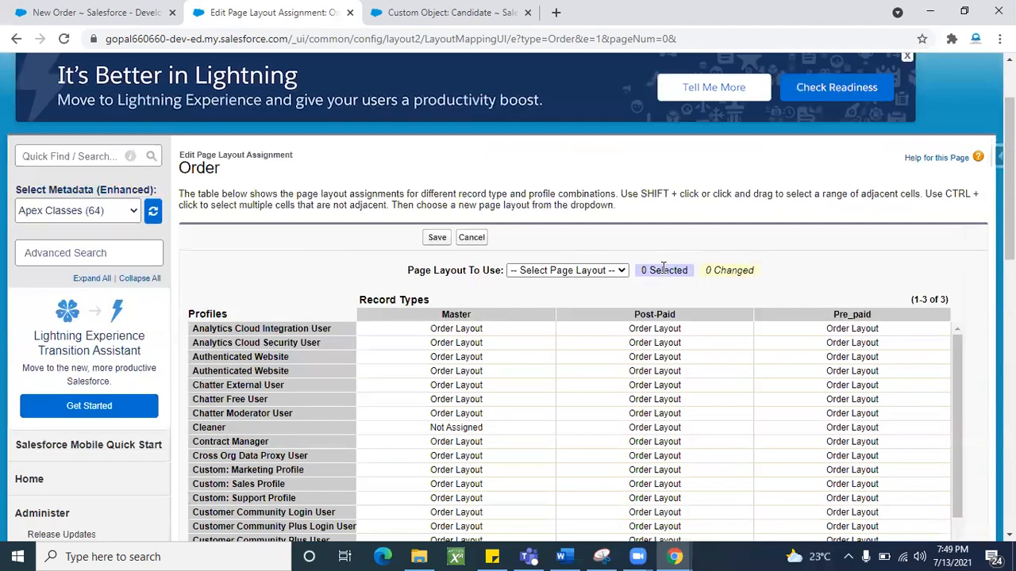
- Assign Post-paid Layout to all 40 Post-Paid column cells and save
left_click(618, 270)
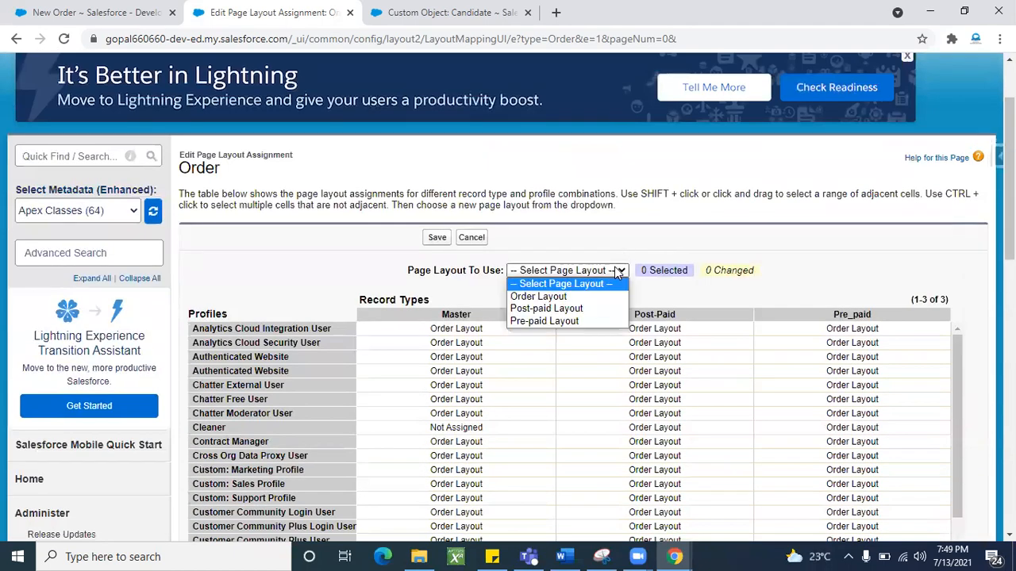
left_click(565, 308)
scroll(793, 193, "down", 1)
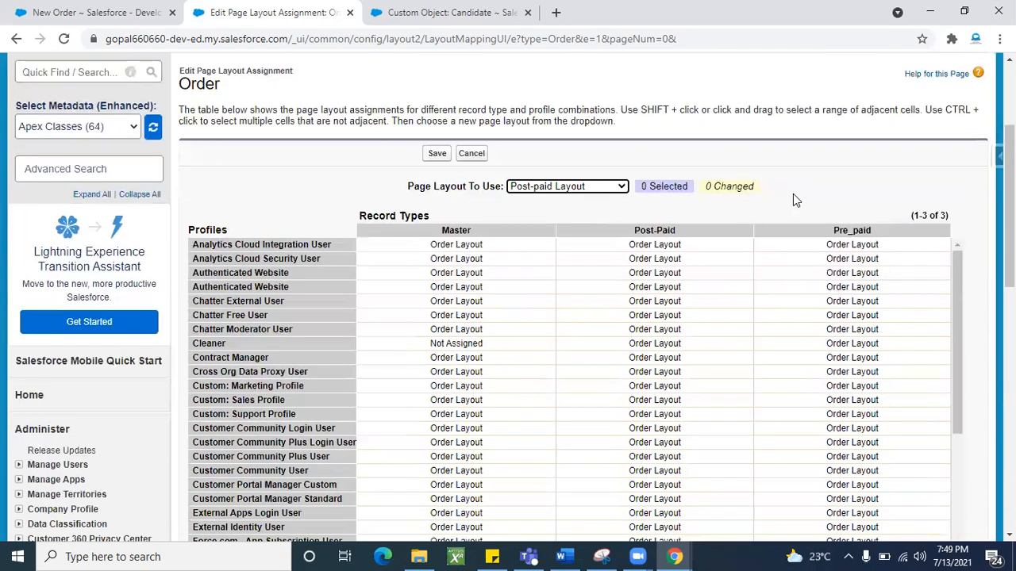
left_click(712, 232)
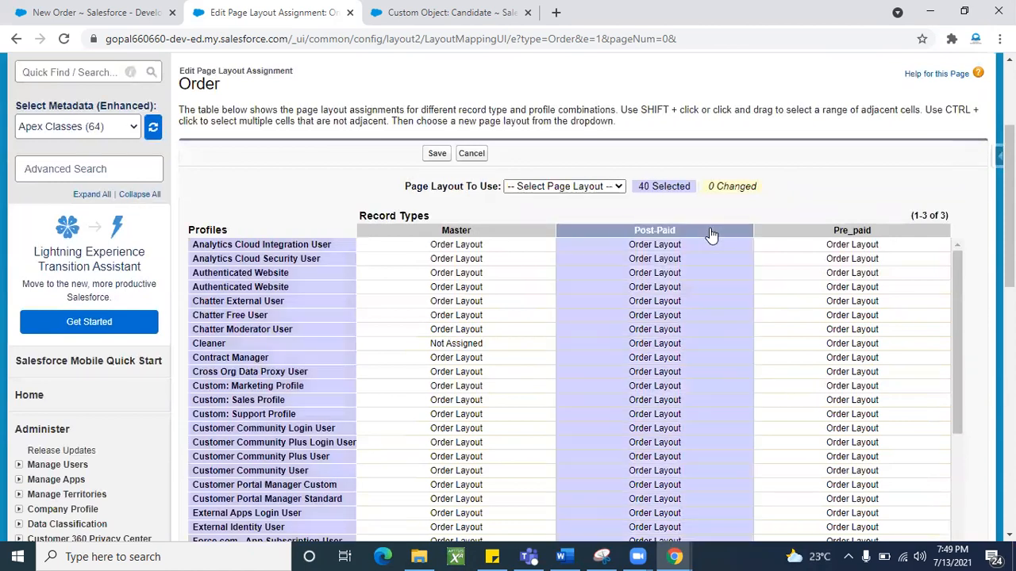
left_click(601, 188)
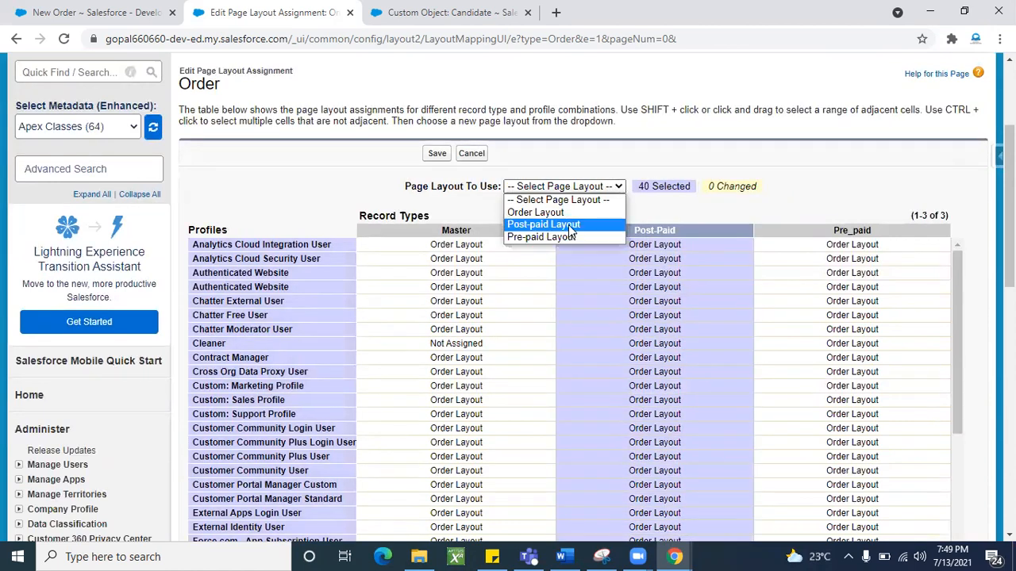
left_click(570, 227)
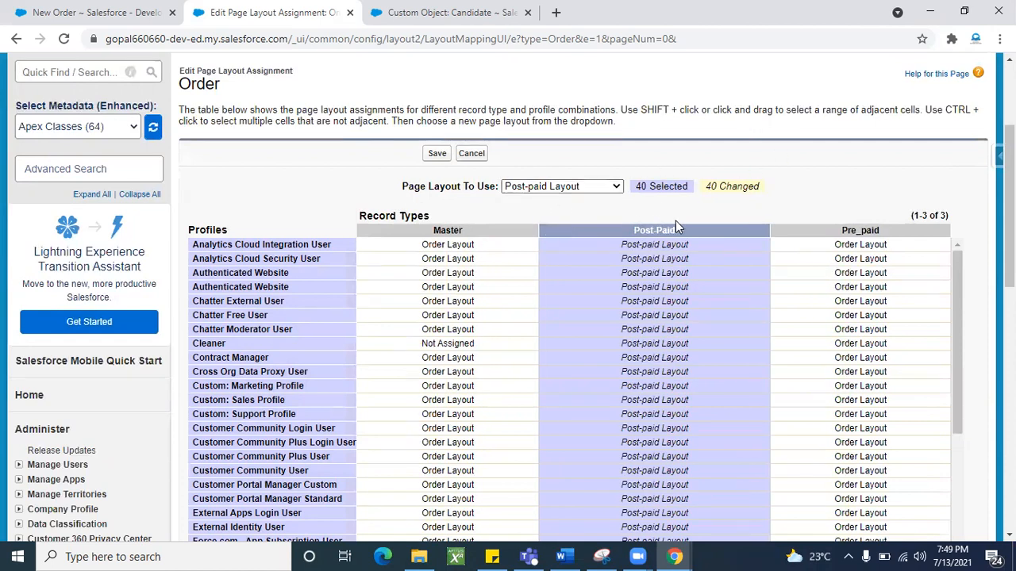
left_click(437, 157)
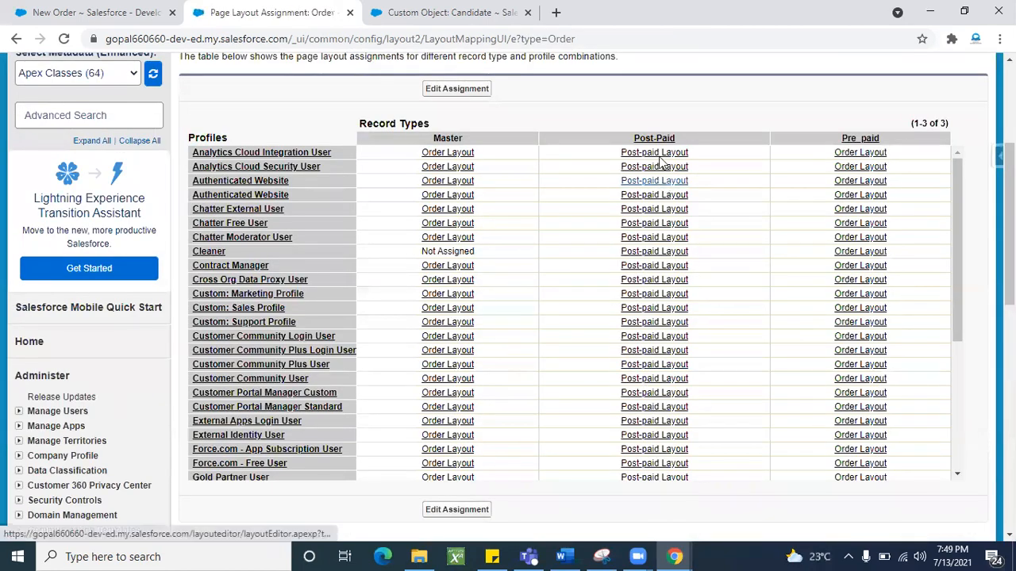
scroll(529, 354, "up", 1)
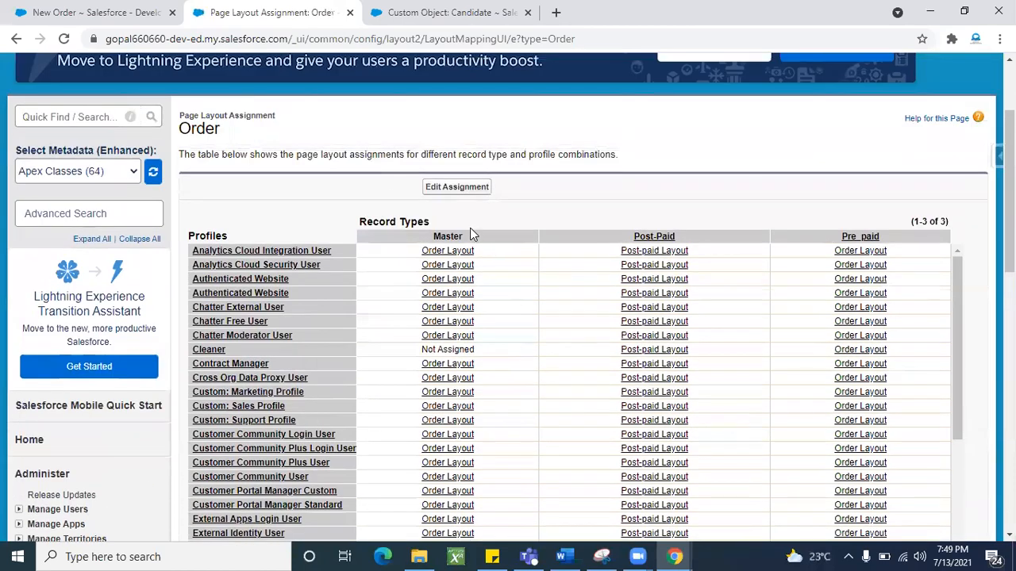
- Select the whole Pre_paid column, apply Pre-paid Layout to it, and save
left_click(450, 188)
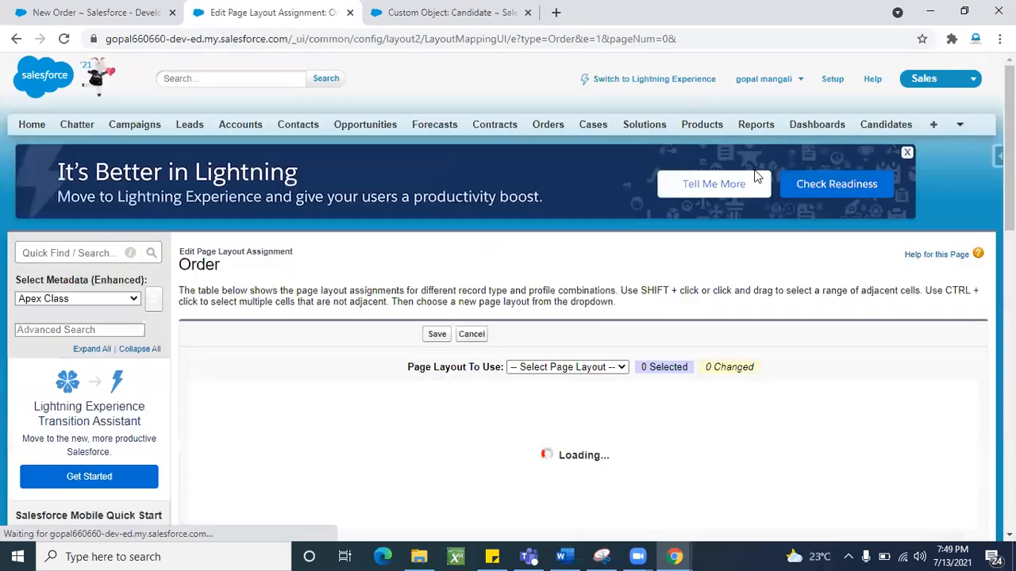
scroll(757, 292, "down", 2)
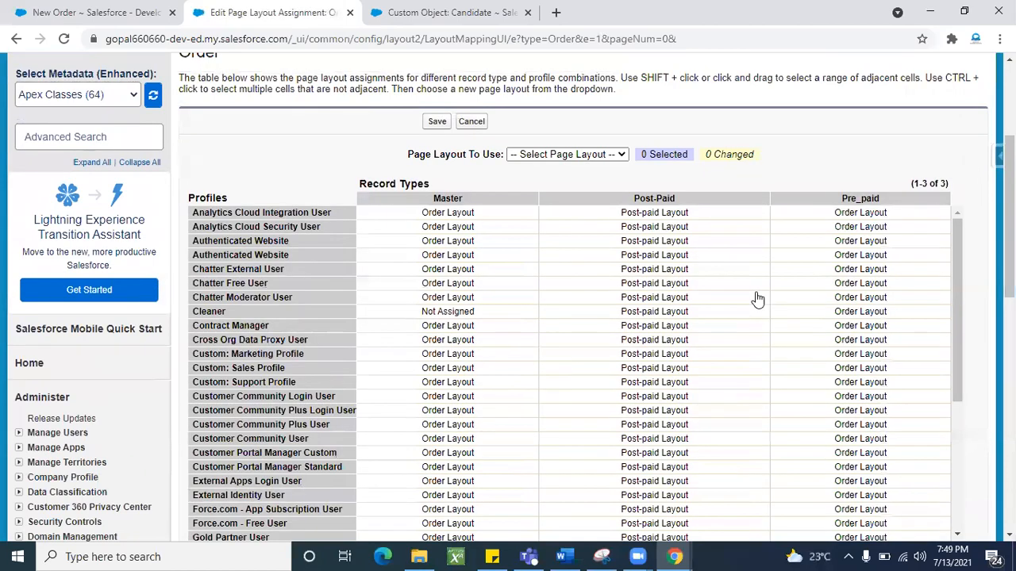
left_click(851, 200)
left_click(578, 159)
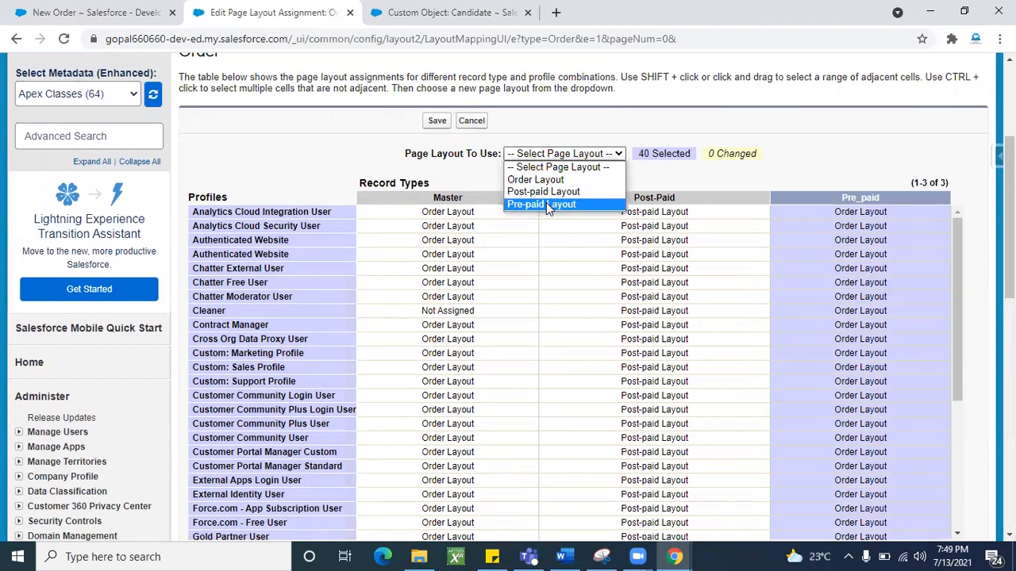
left_click(546, 203)
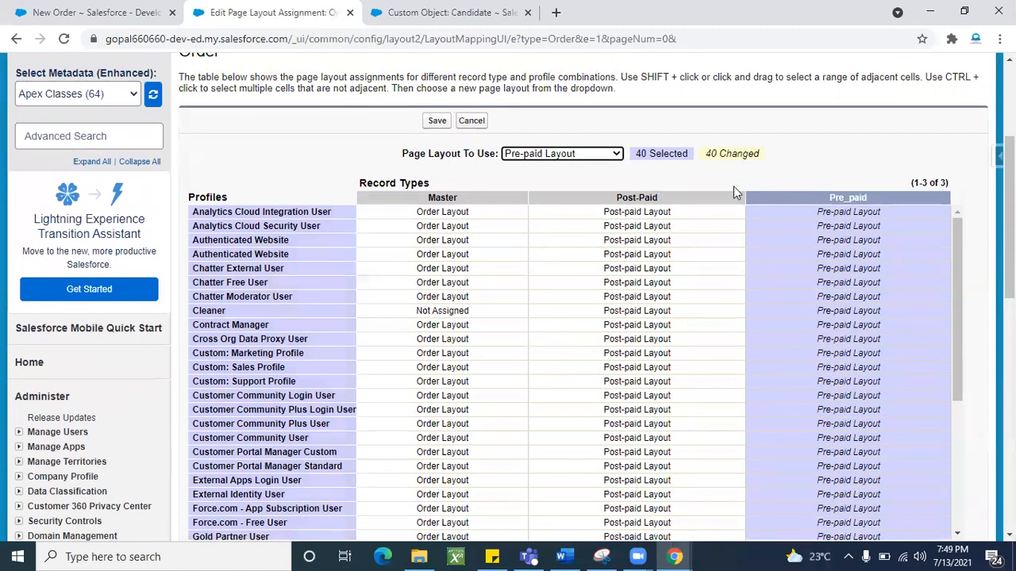
left_click(433, 123)
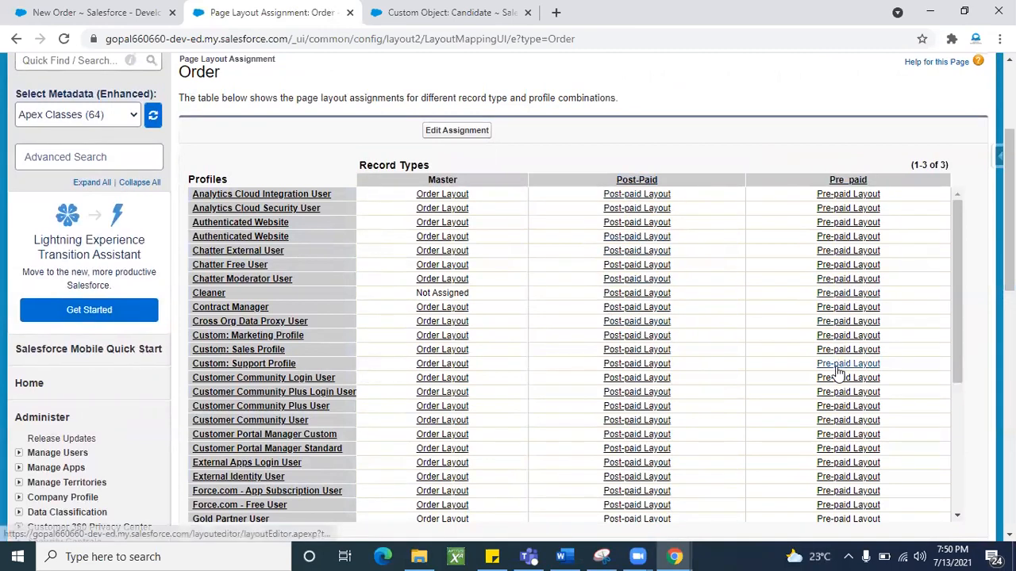
scroll(838, 373, "up", 3)
- Reload the New Order form, then open a Post-Paid New Order form and go back to Orders
left_click(135, 17)
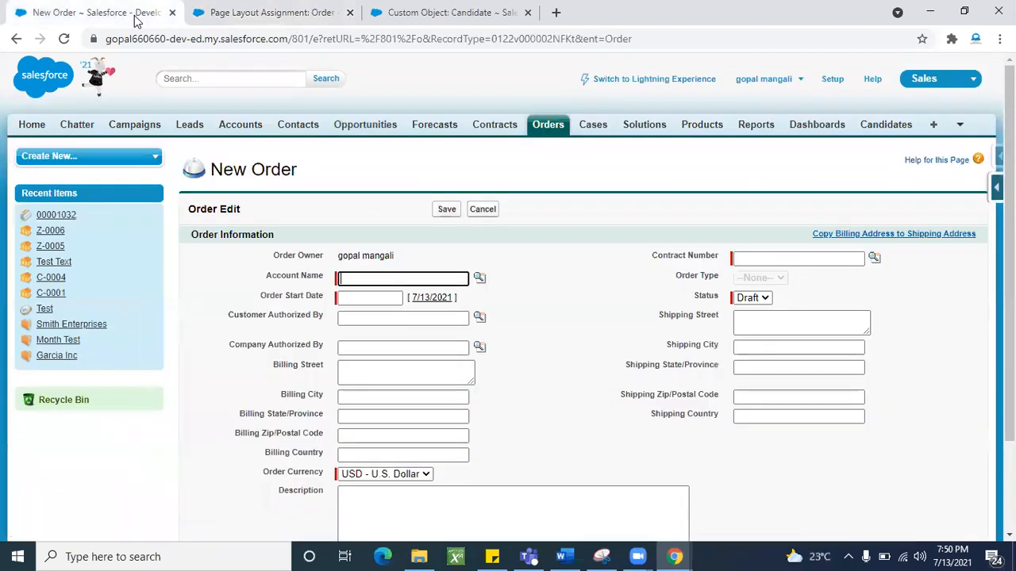
left_click(64, 39)
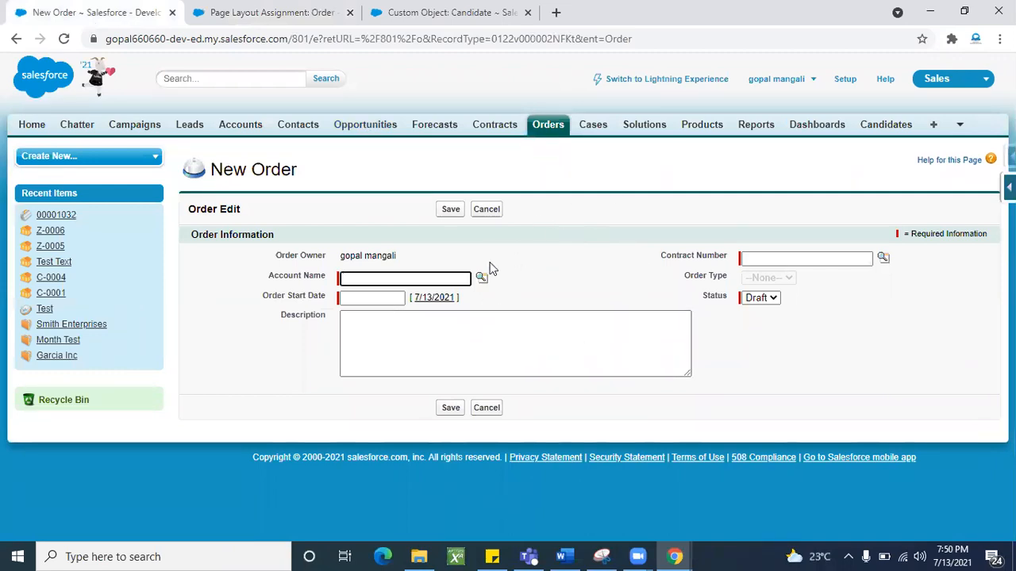
left_click(554, 135)
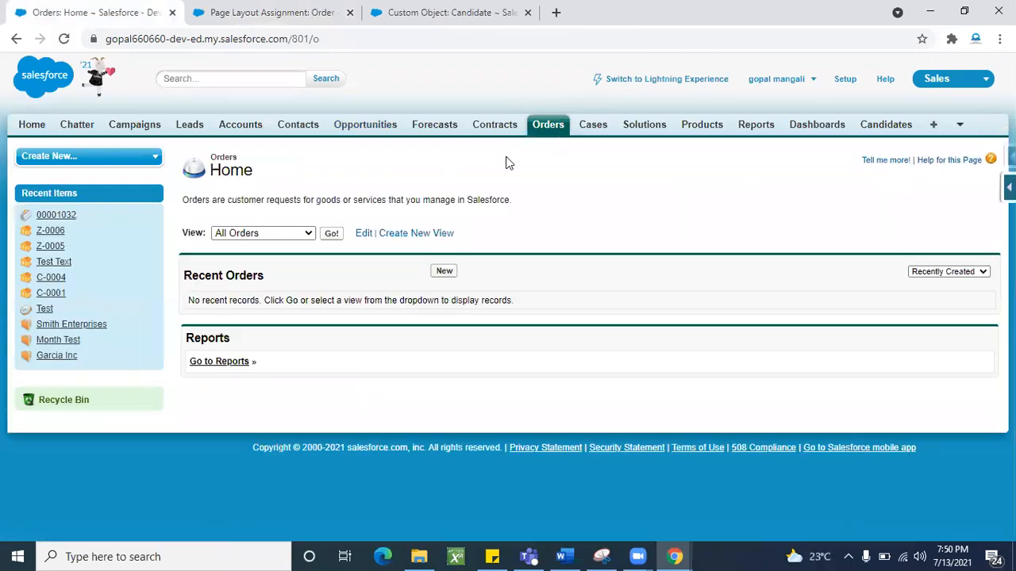
left_click(444, 271)
left_click(367, 260)
left_click(369, 274)
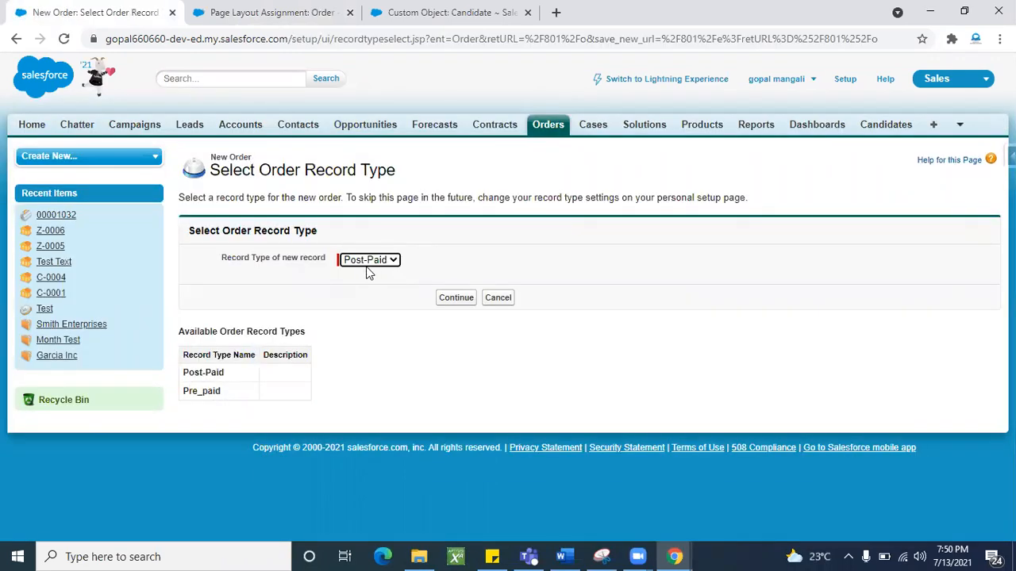
left_click(454, 300)
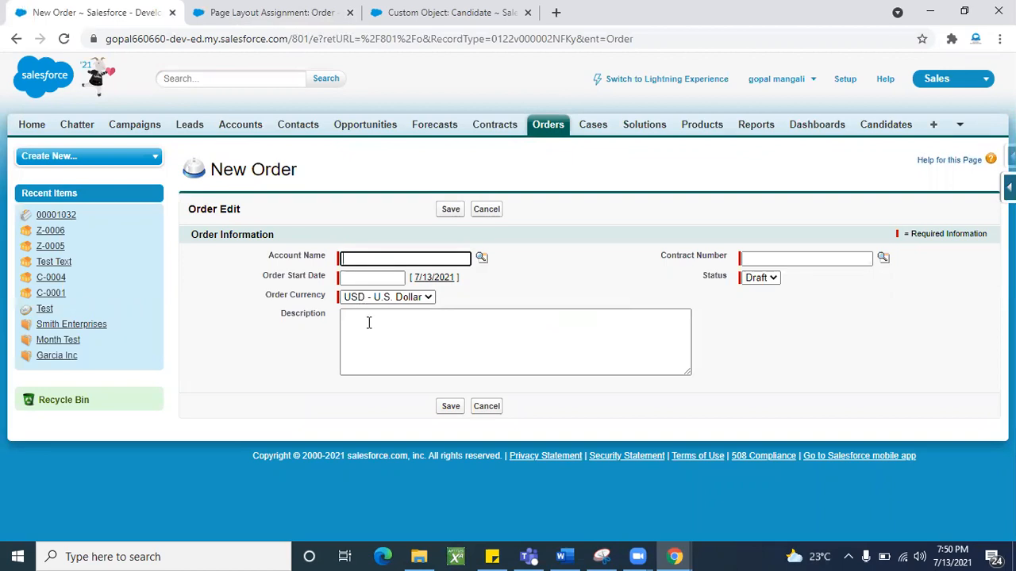
left_click(548, 130)
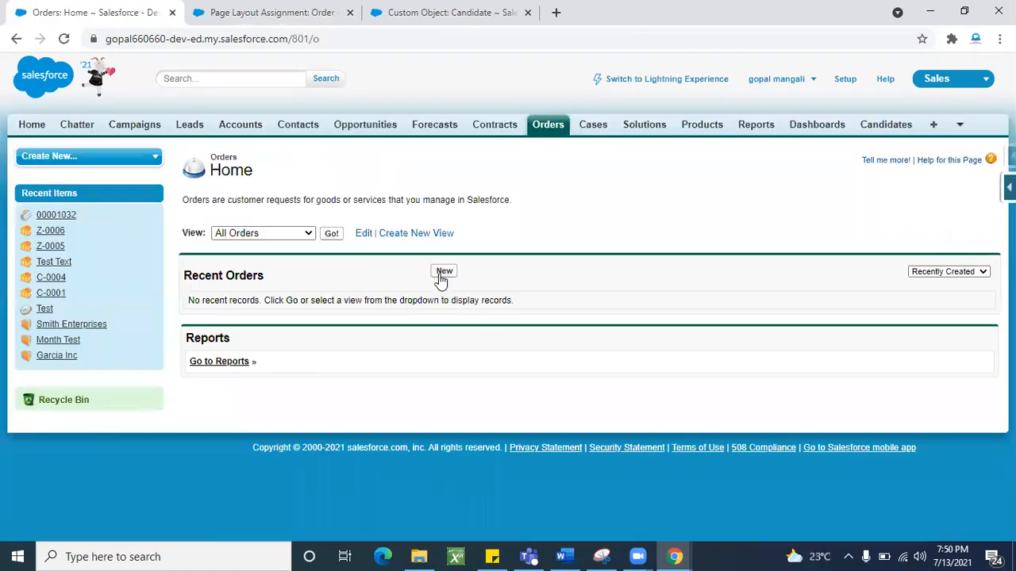
- Open a Pre_paid New Order form to inspect its layout, then return to Orders
left_click(444, 272)
left_click(373, 260)
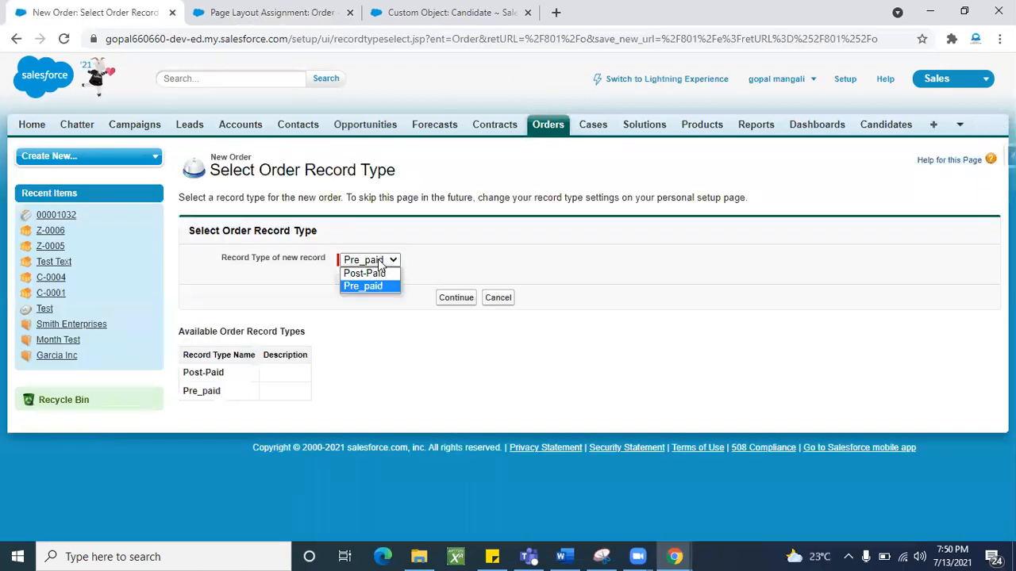
left_click(366, 287)
left_click(457, 305)
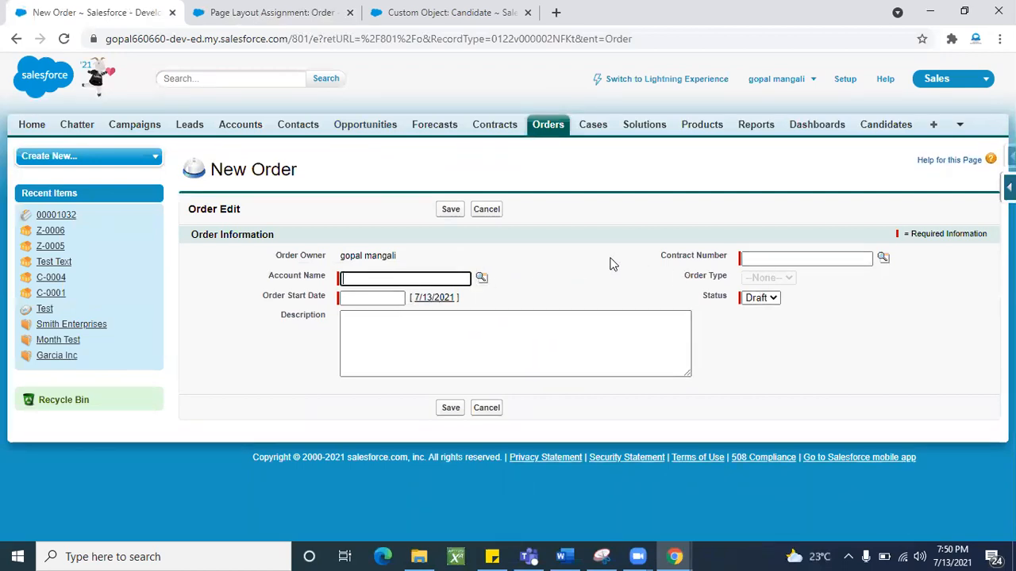
left_click(781, 288)
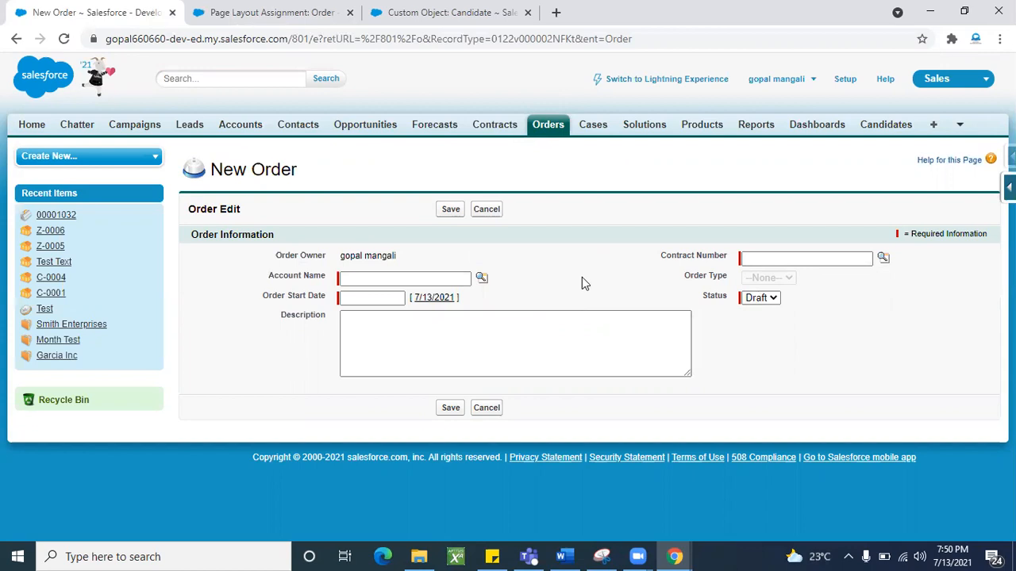
triple_click(298, 297)
left_click(501, 295)
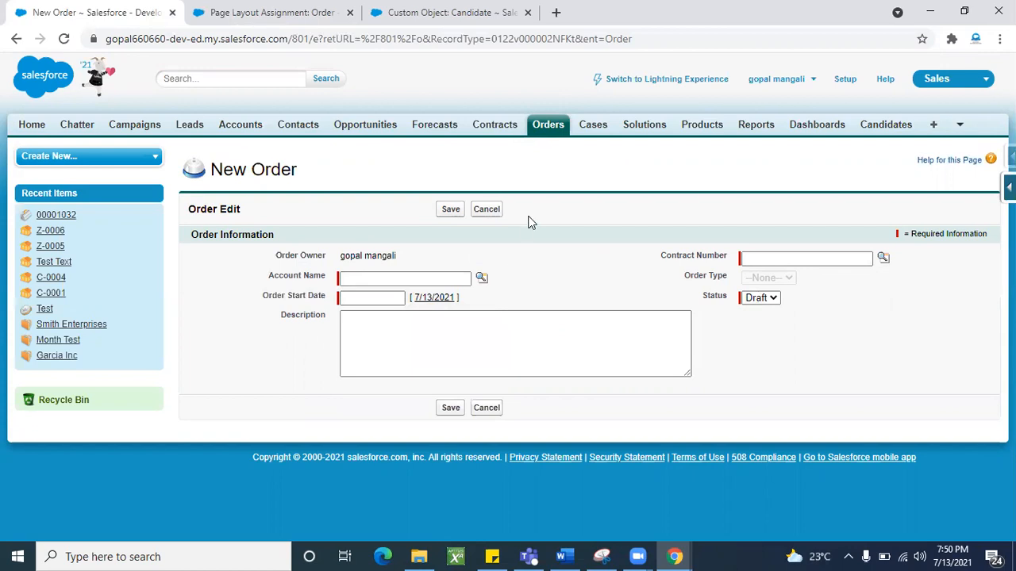
- Start another new order and select Post-Paid as its record type
left_click(545, 133)
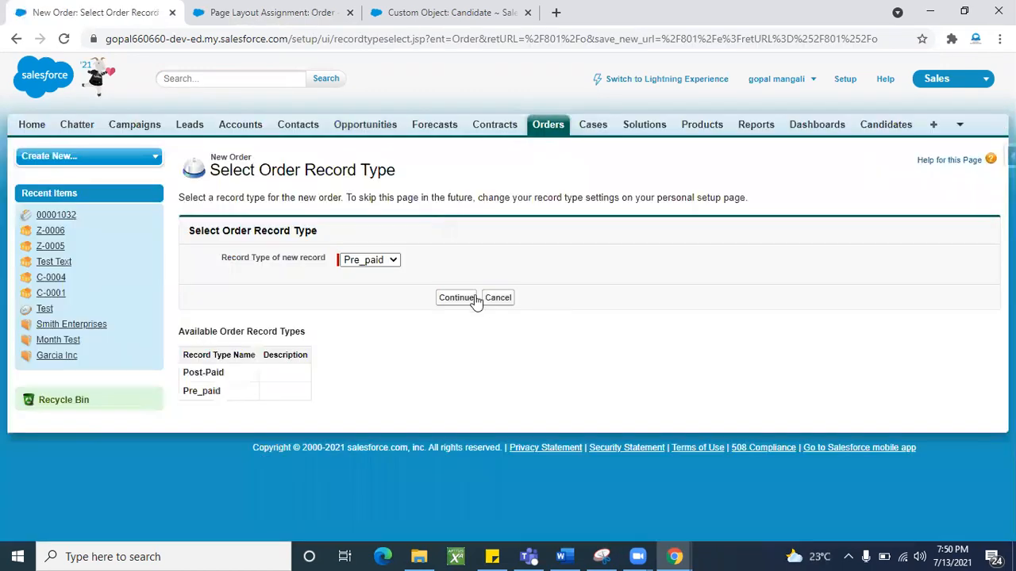
left_click(395, 263)
left_click(371, 273)
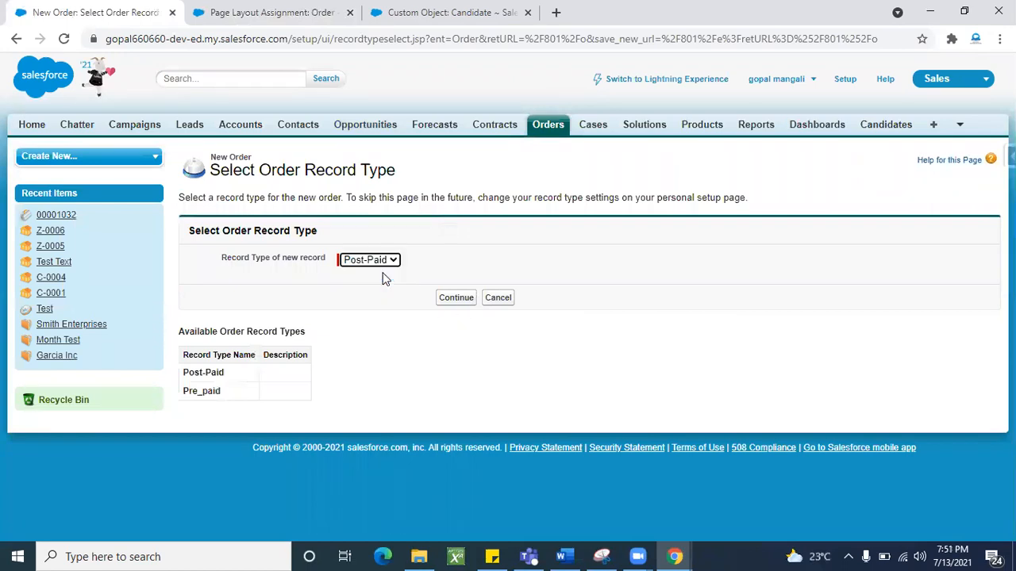